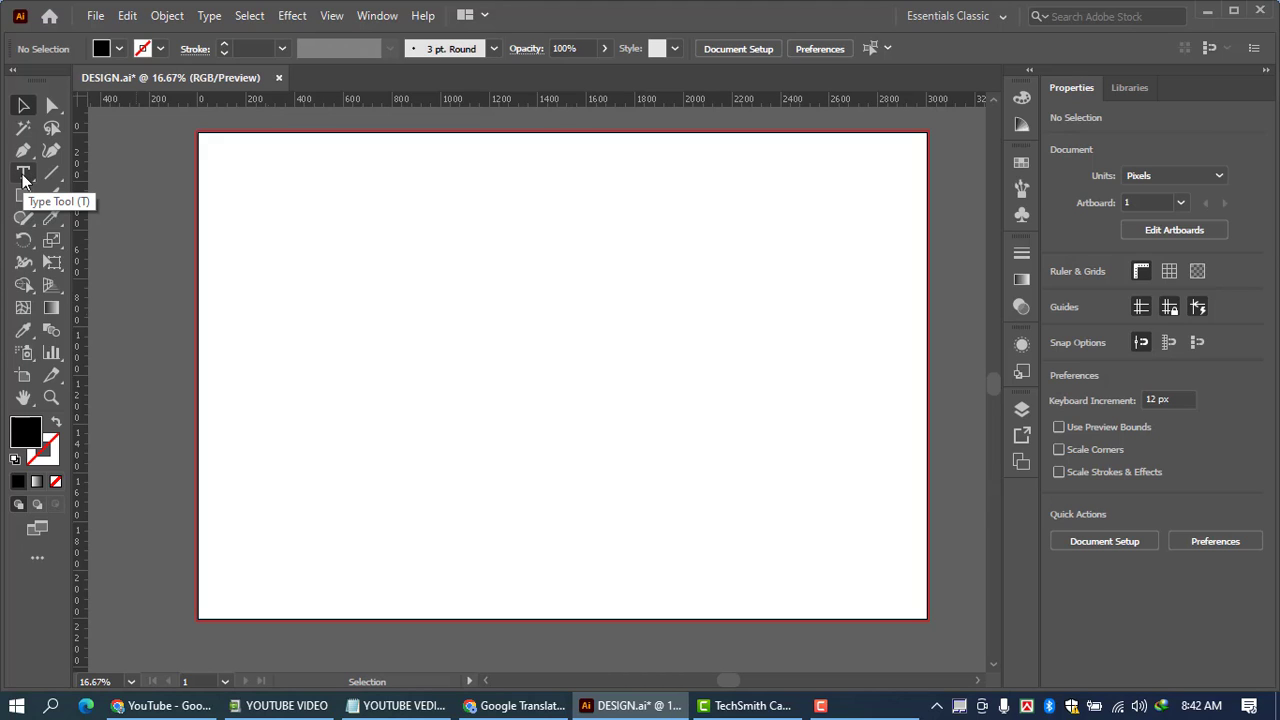
Add the text "YOU" in the artboard's upper-left area and scale it up proportionally to about 413 pt
left_click(24, 174)
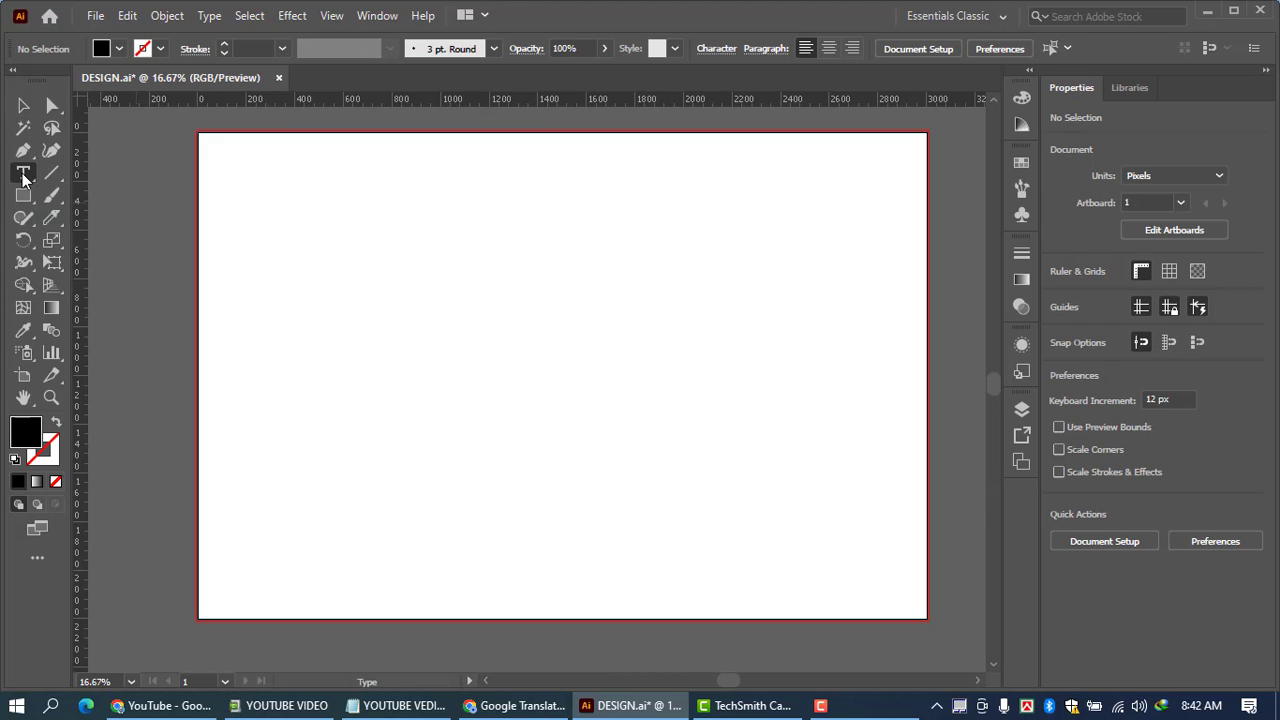
left_click(313, 249)
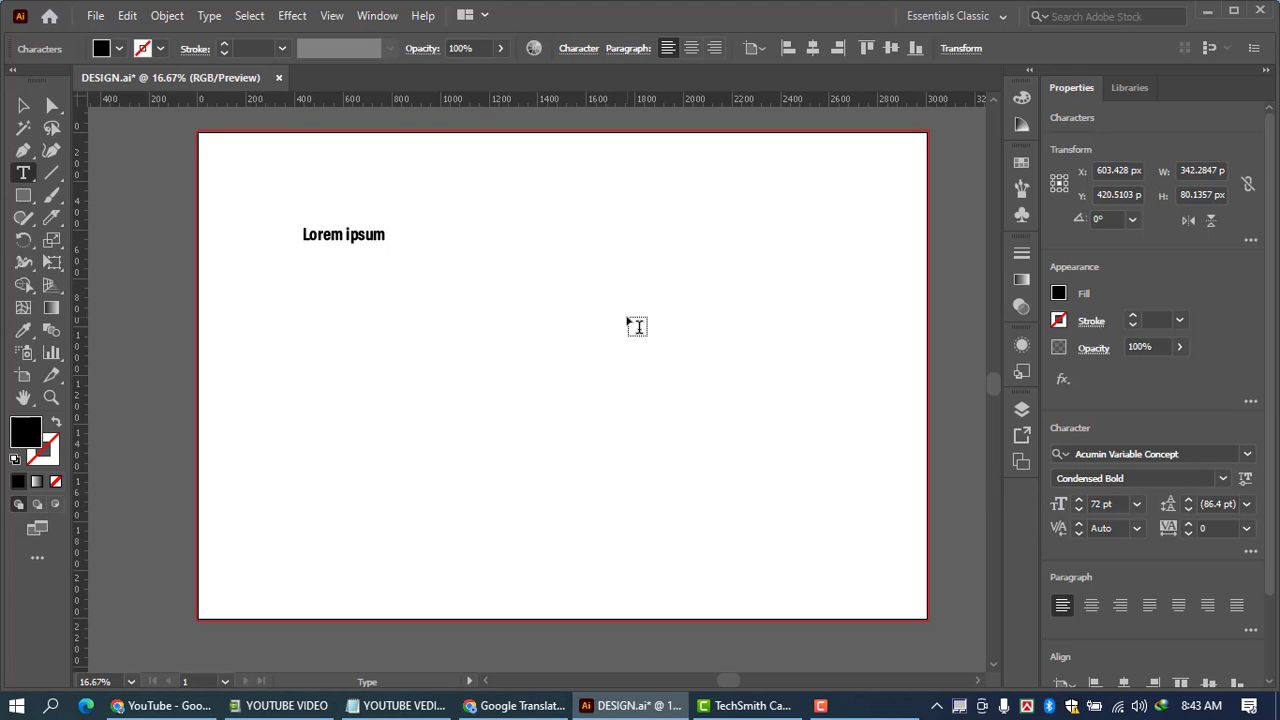
type("YOU")
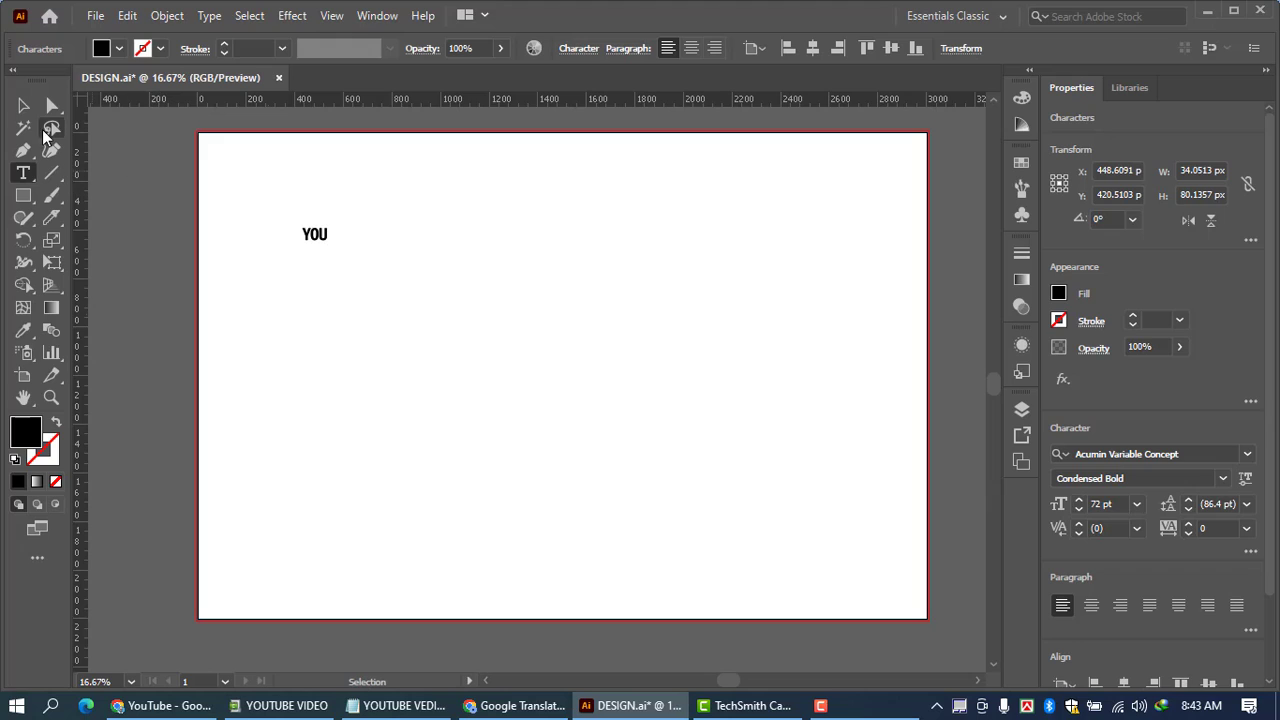
left_click(25, 107)
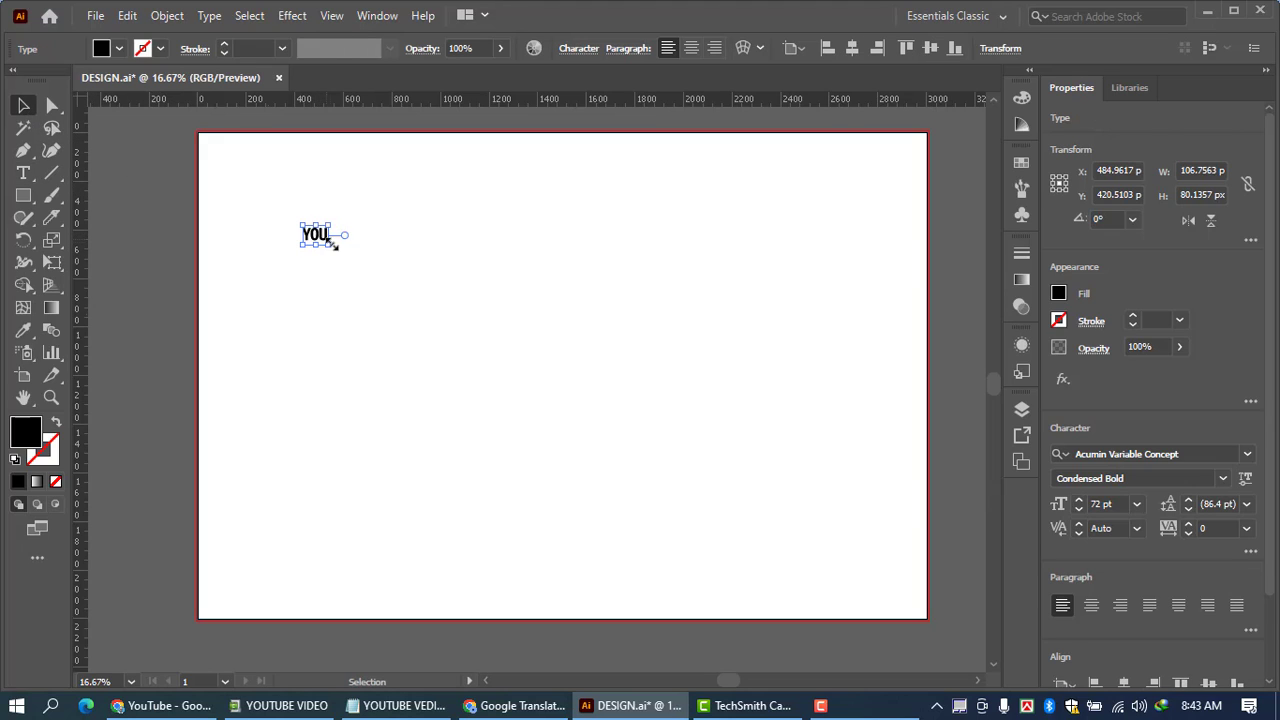
key("shift")
left_click_drag(329, 246, 366, 249)
Change the font of the word "YOU" to Bahnschrift Bold
right_click(344, 241)
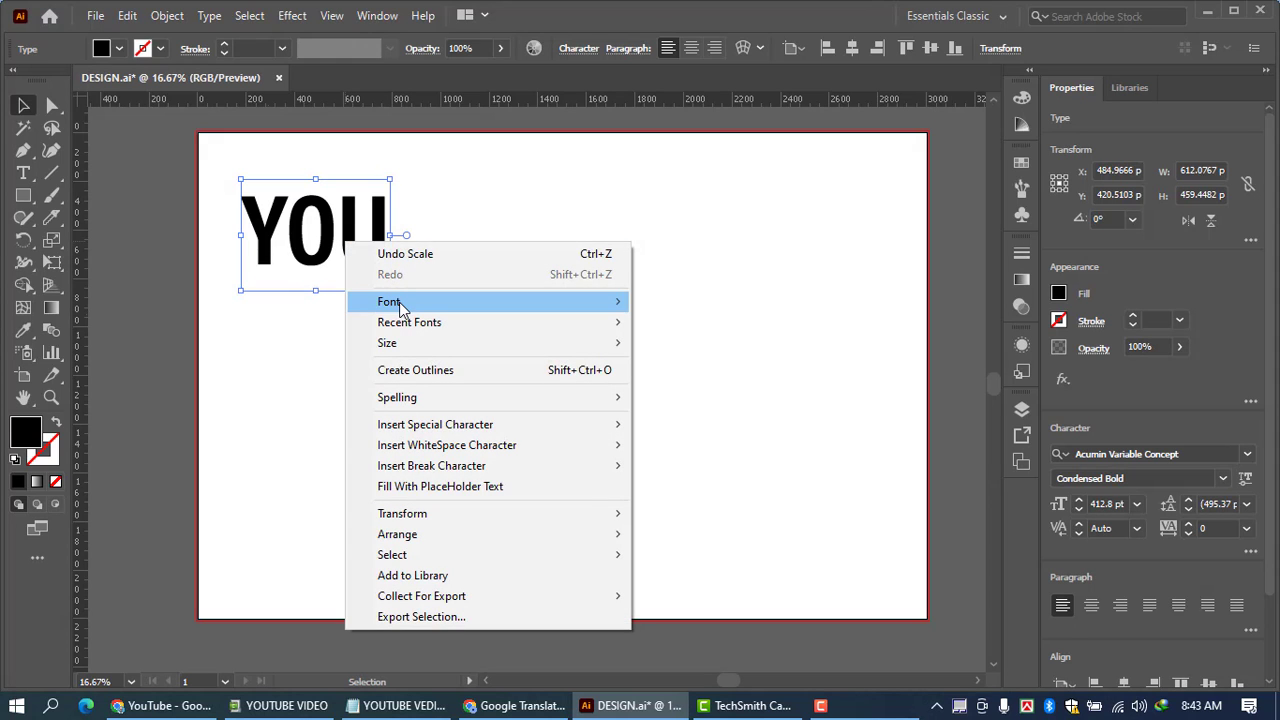
mouse_move(449, 303)
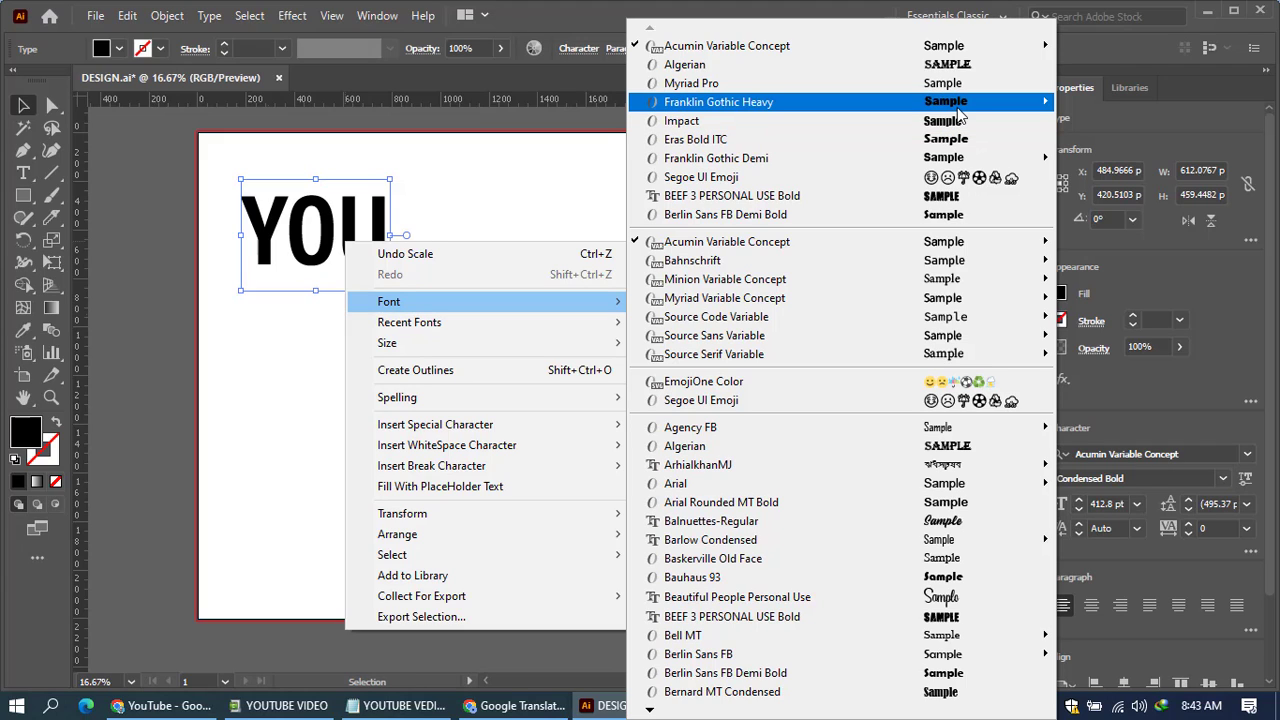
mouse_move(957, 115)
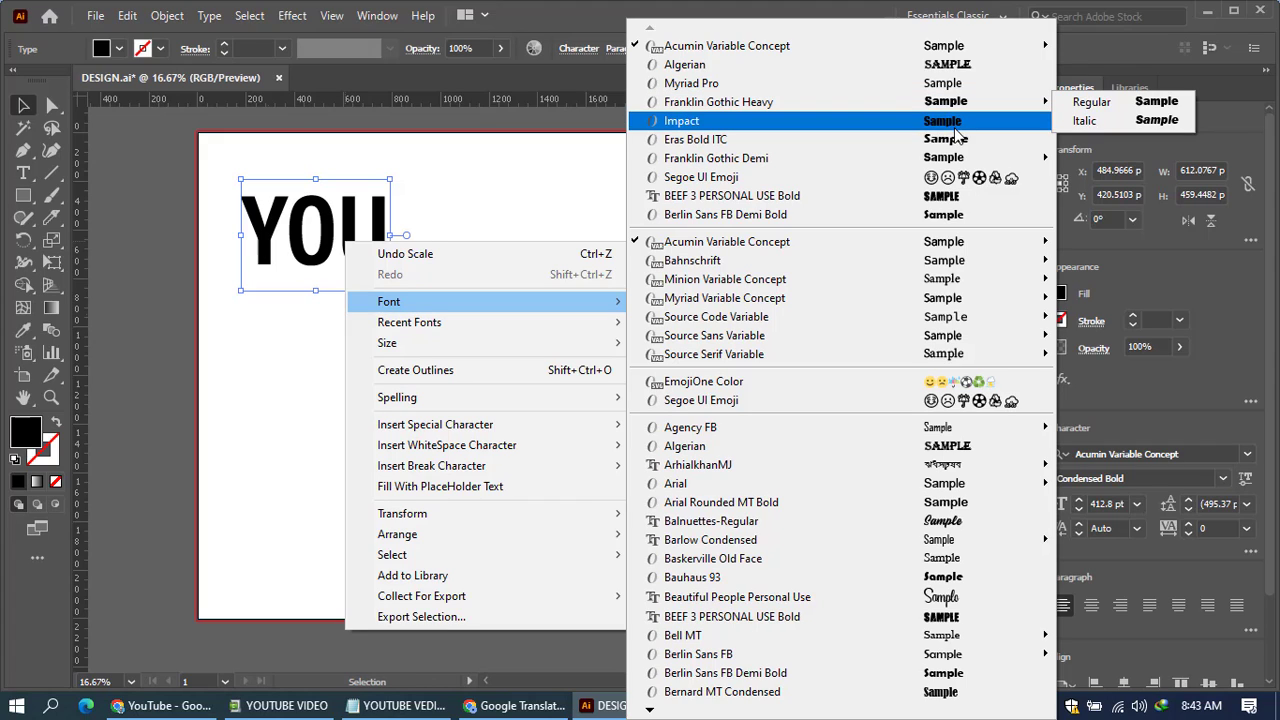
mouse_move(957, 161)
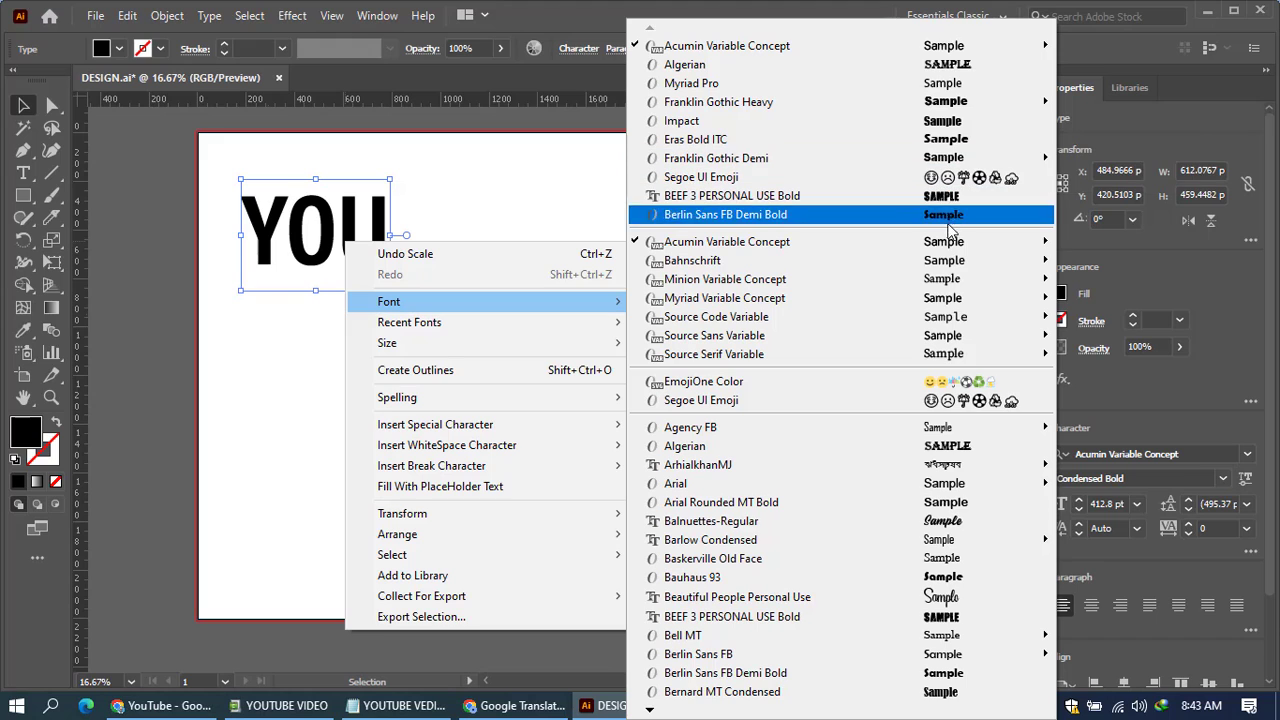
mouse_move(945, 245)
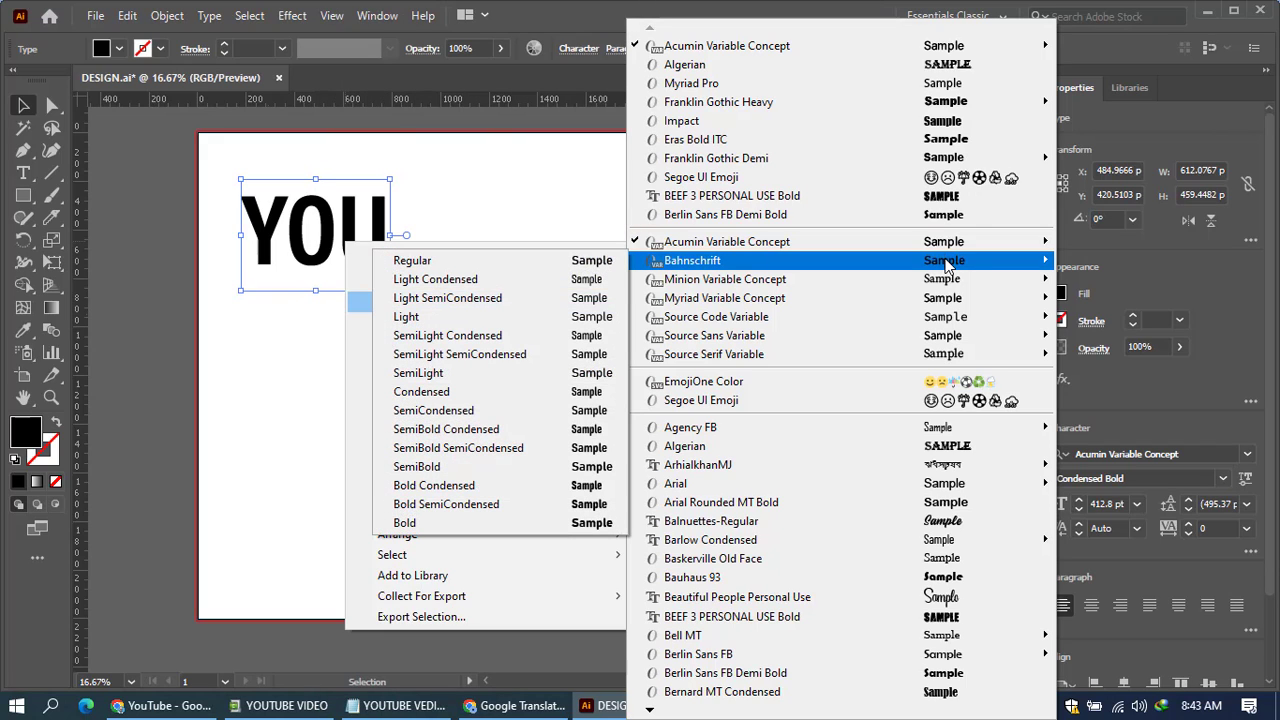
left_click(467, 528)
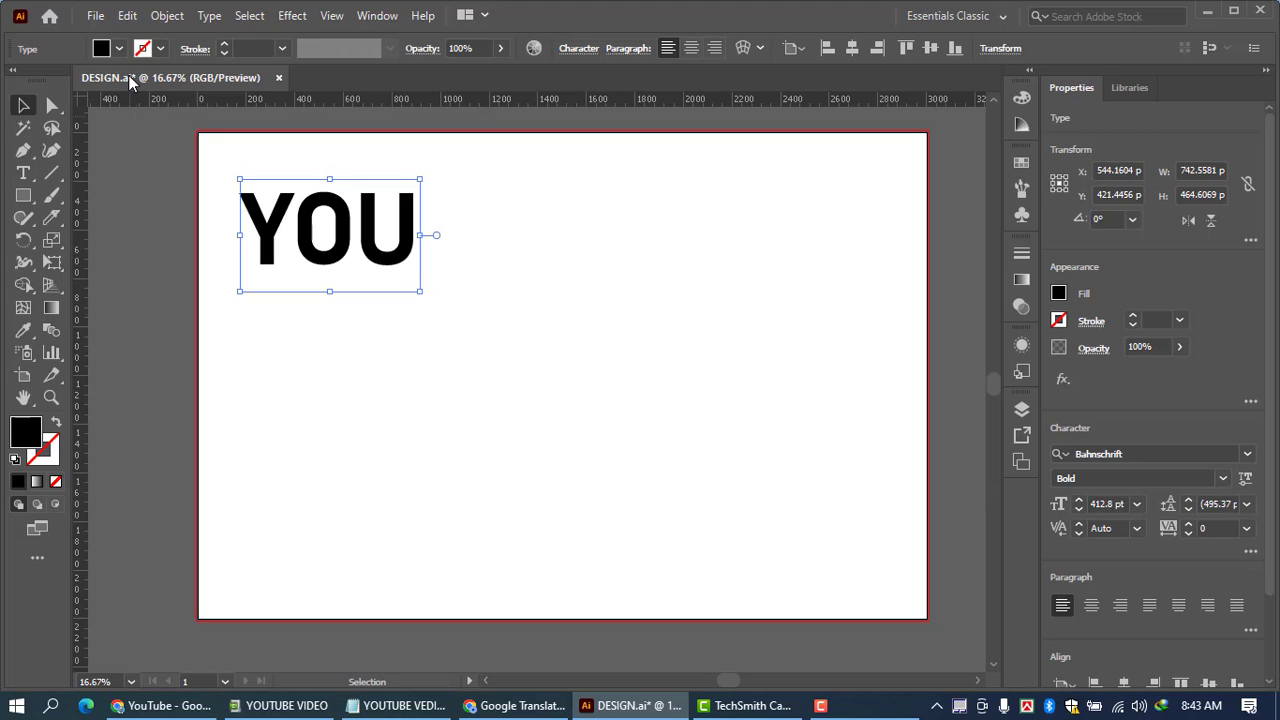
Duplicate the "YOU" text and place the copy directly below the original
left_click(128, 16)
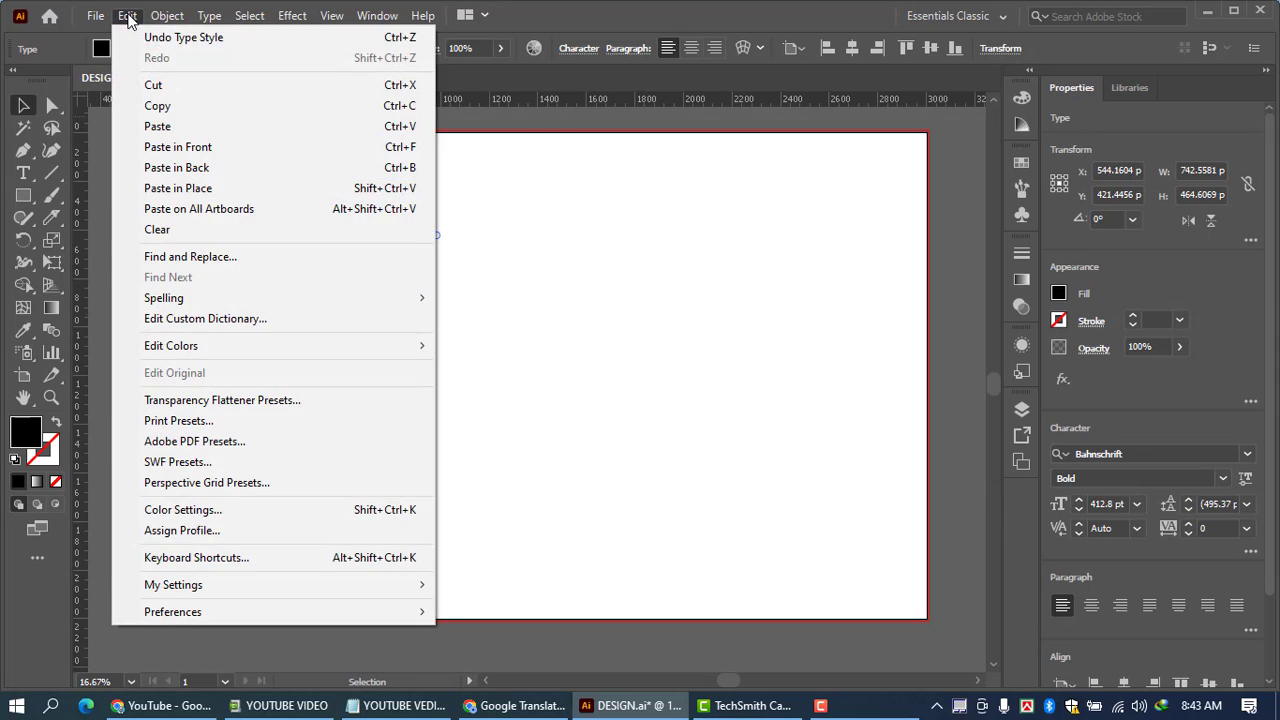
left_click(172, 112)
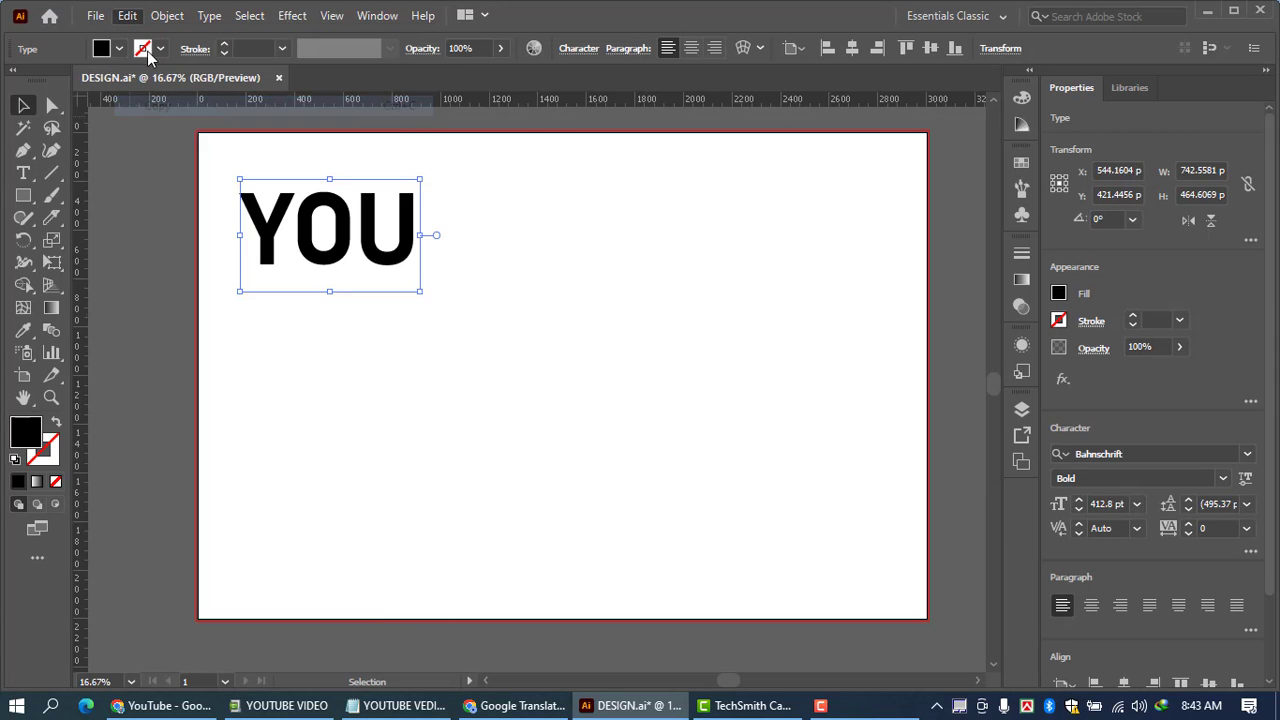
left_click(128, 16)
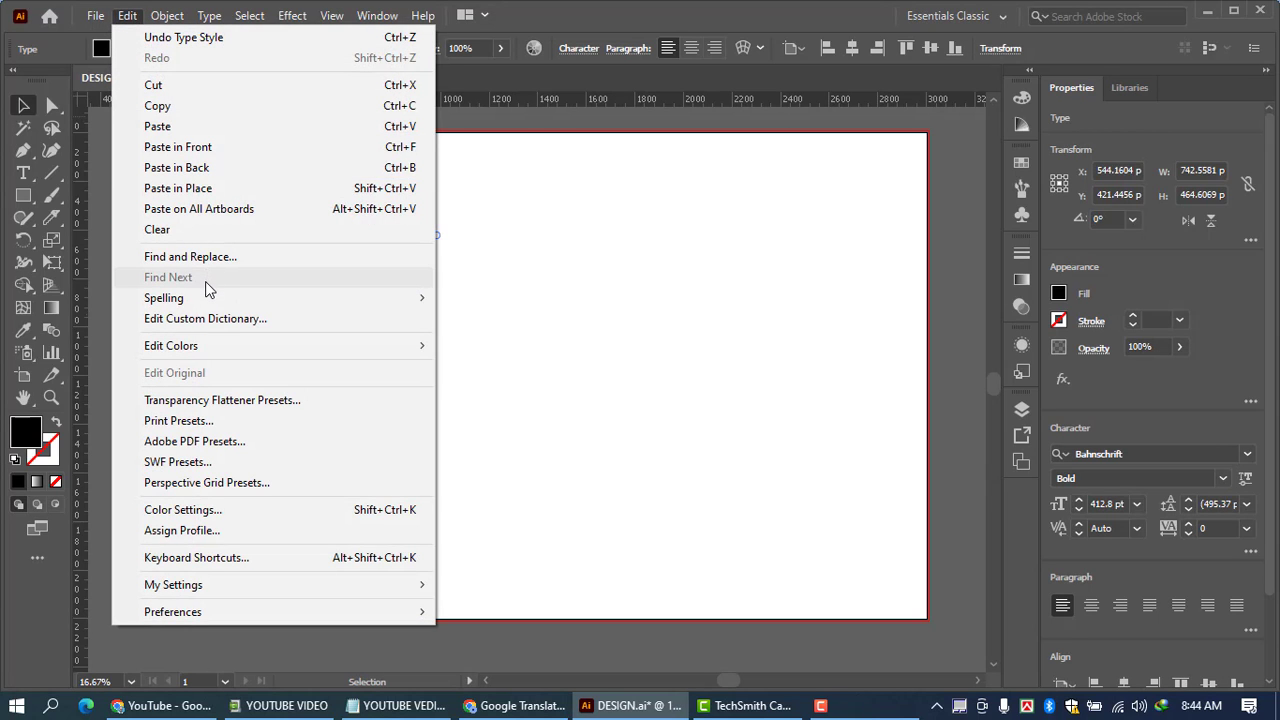
left_click(186, 126)
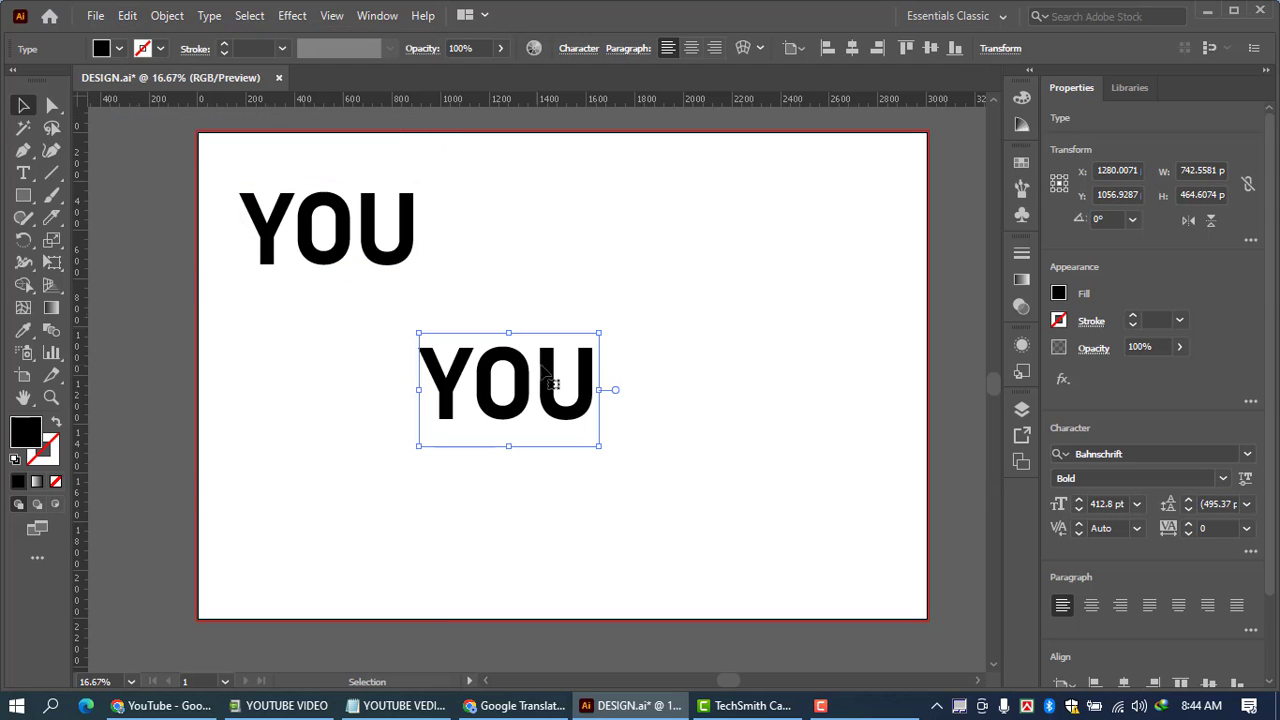
left_click_drag(527, 395, 358, 336)
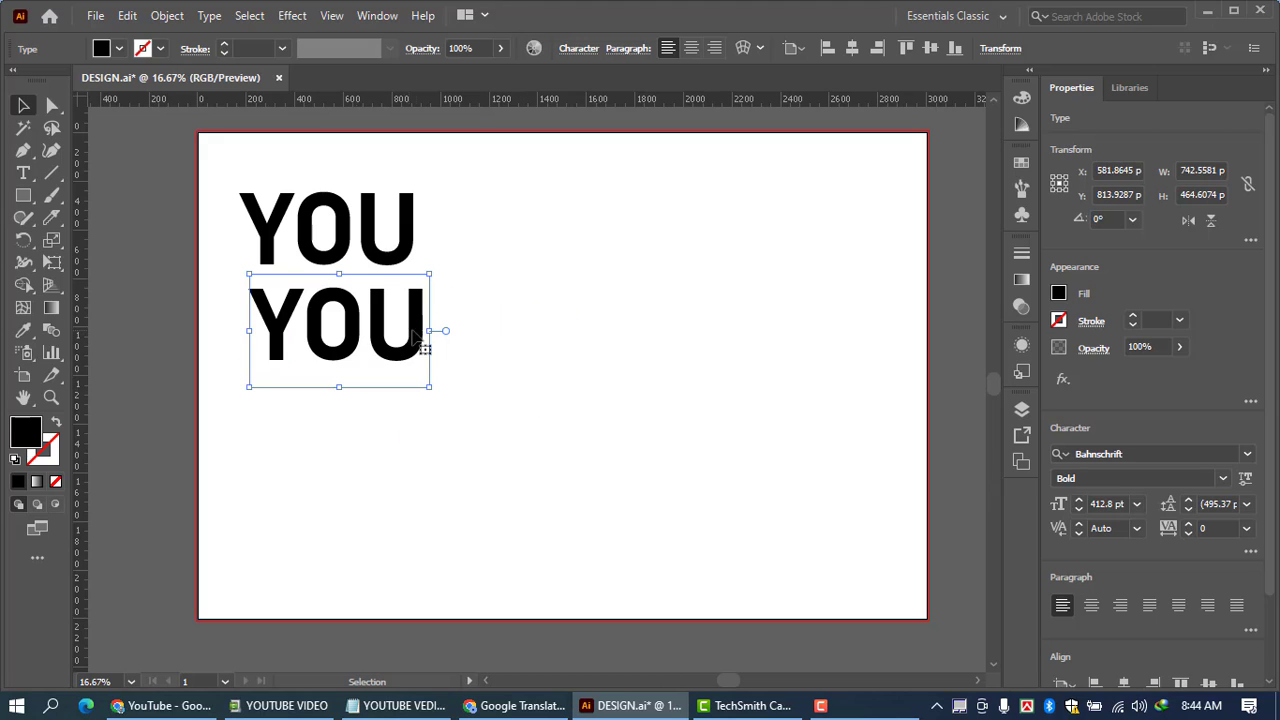
Replace the wording of the lower "YOU" copy with "ARE"
key("t")
left_click(420, 370)
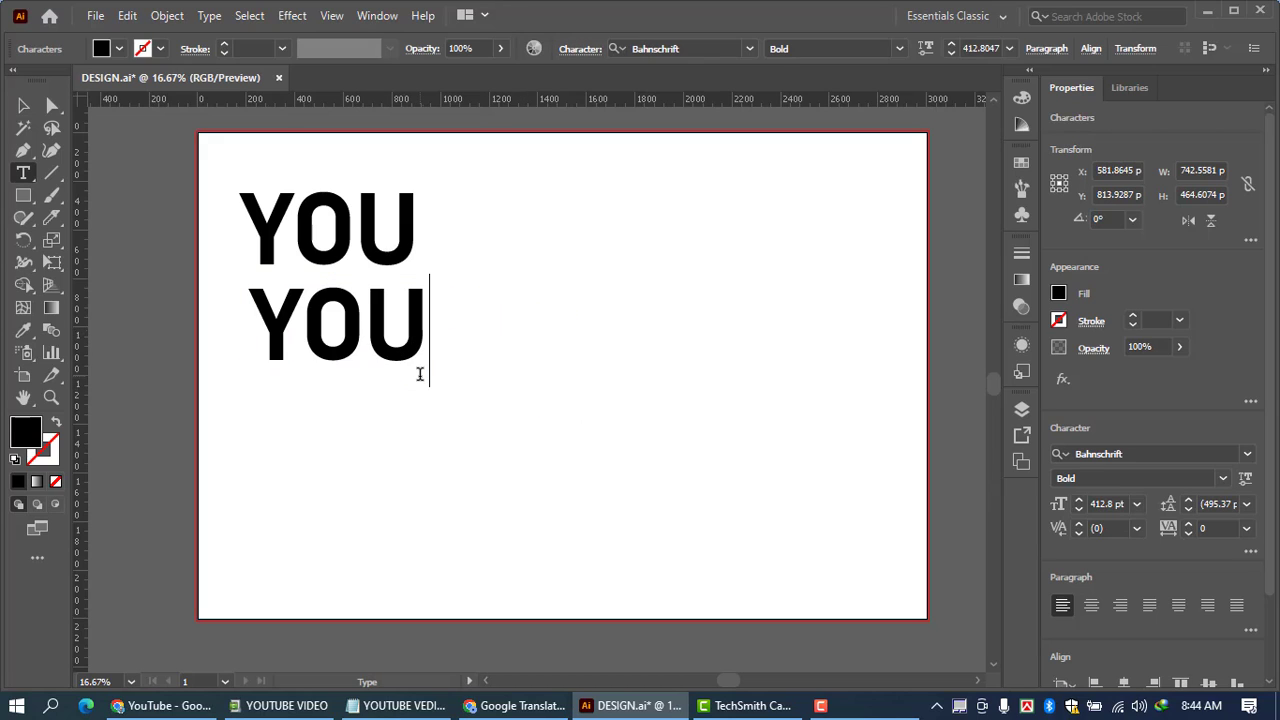
key("BackSpace")
key("BackSpace")
key("BackSpace")
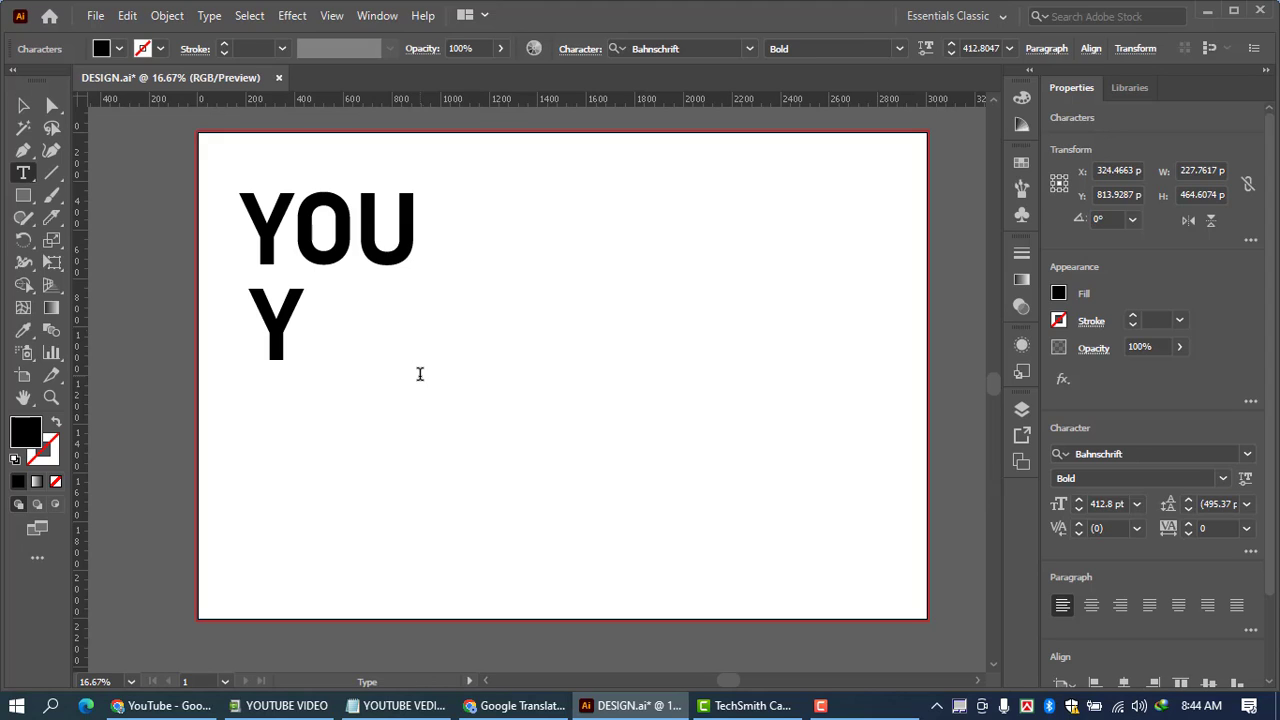
type("ARE")
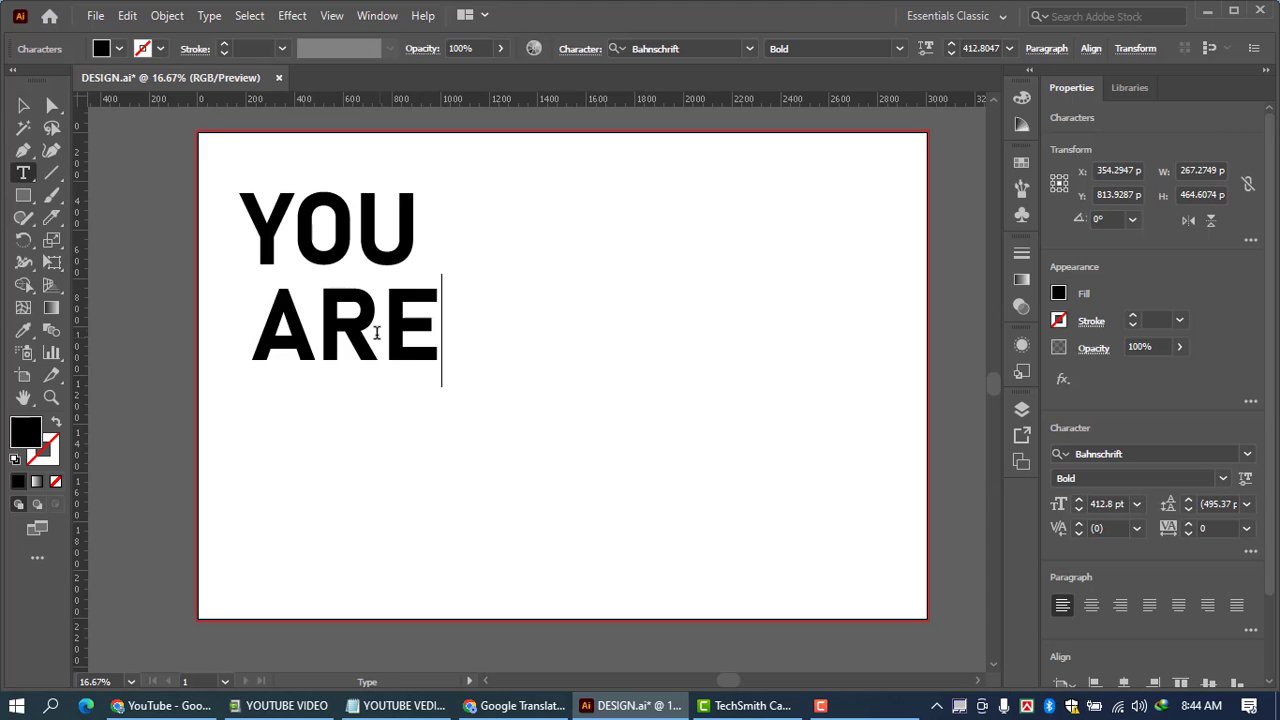
left_click(31, 112)
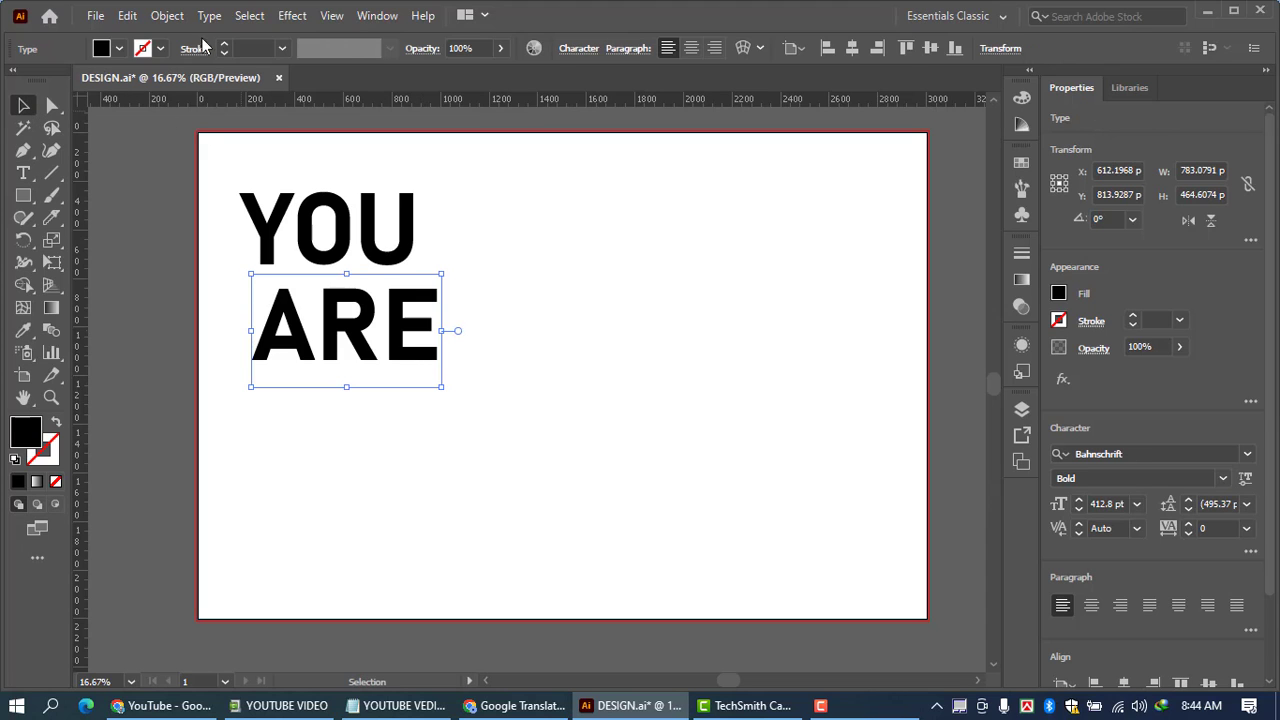
Duplicate the "ARE" text and place the copy directly beneath it as a third line
left_click(129, 17)
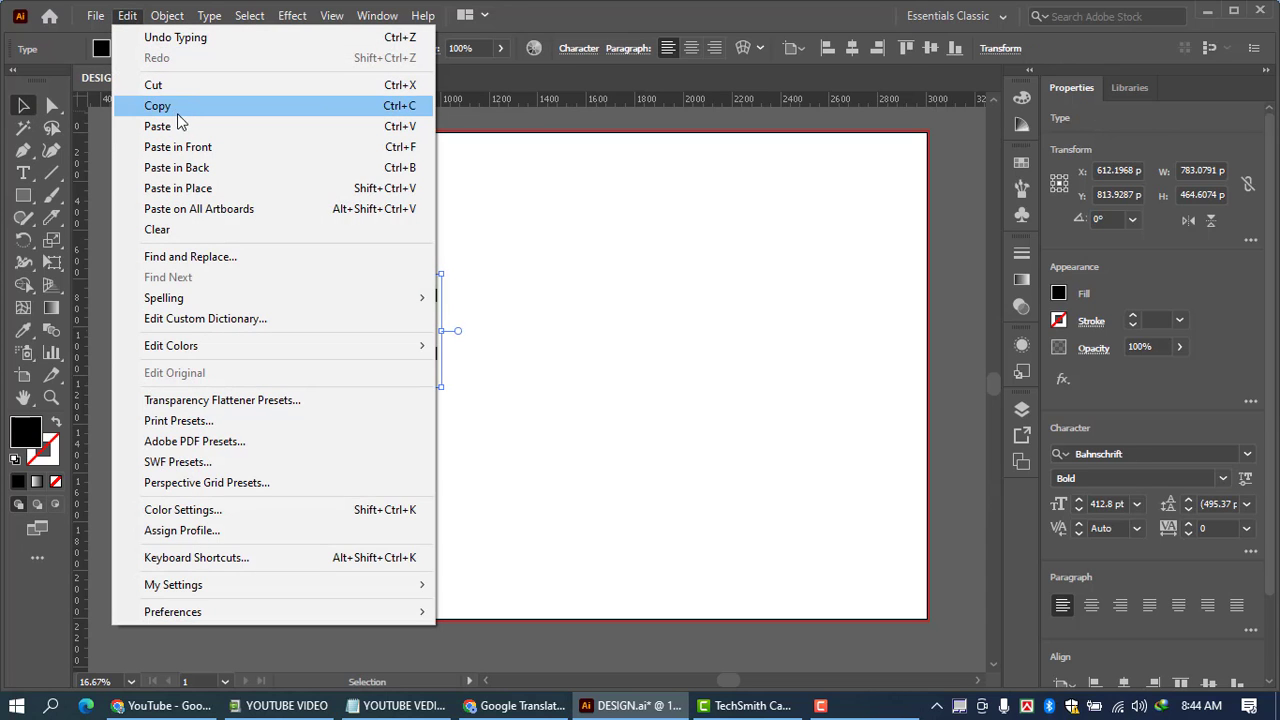
left_click(172, 108)
left_click(131, 17)
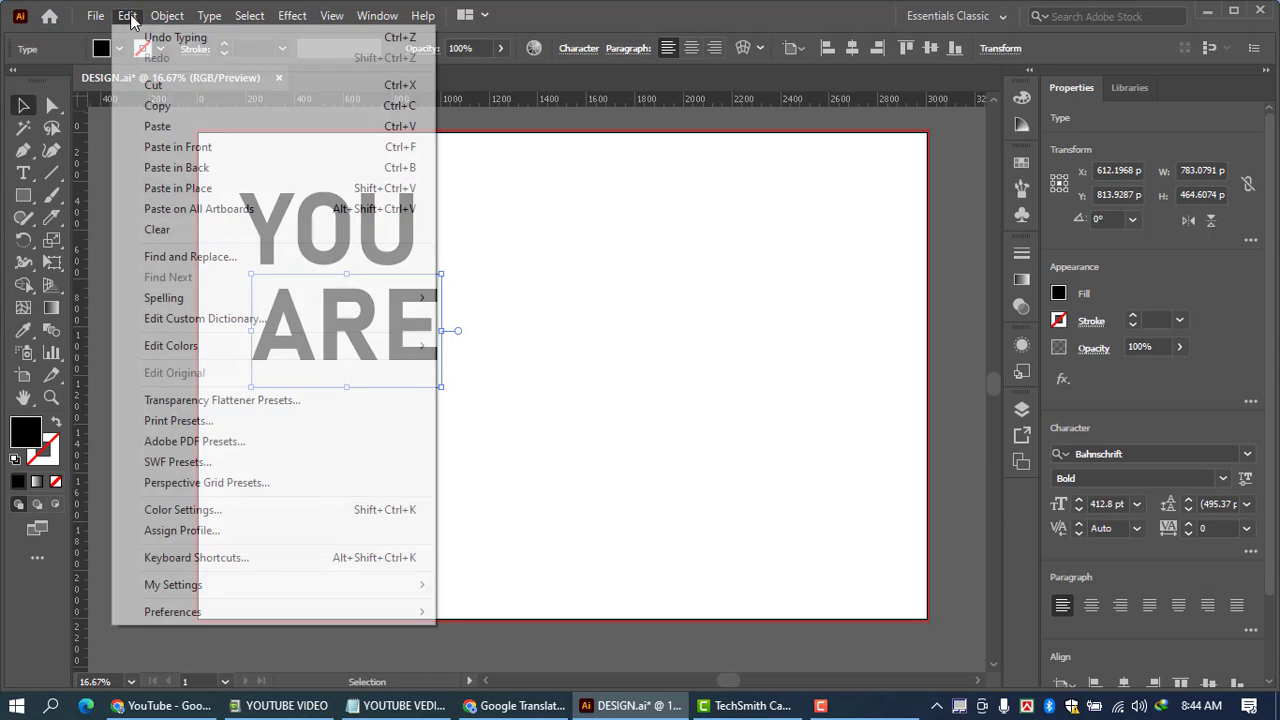
left_click(164, 126)
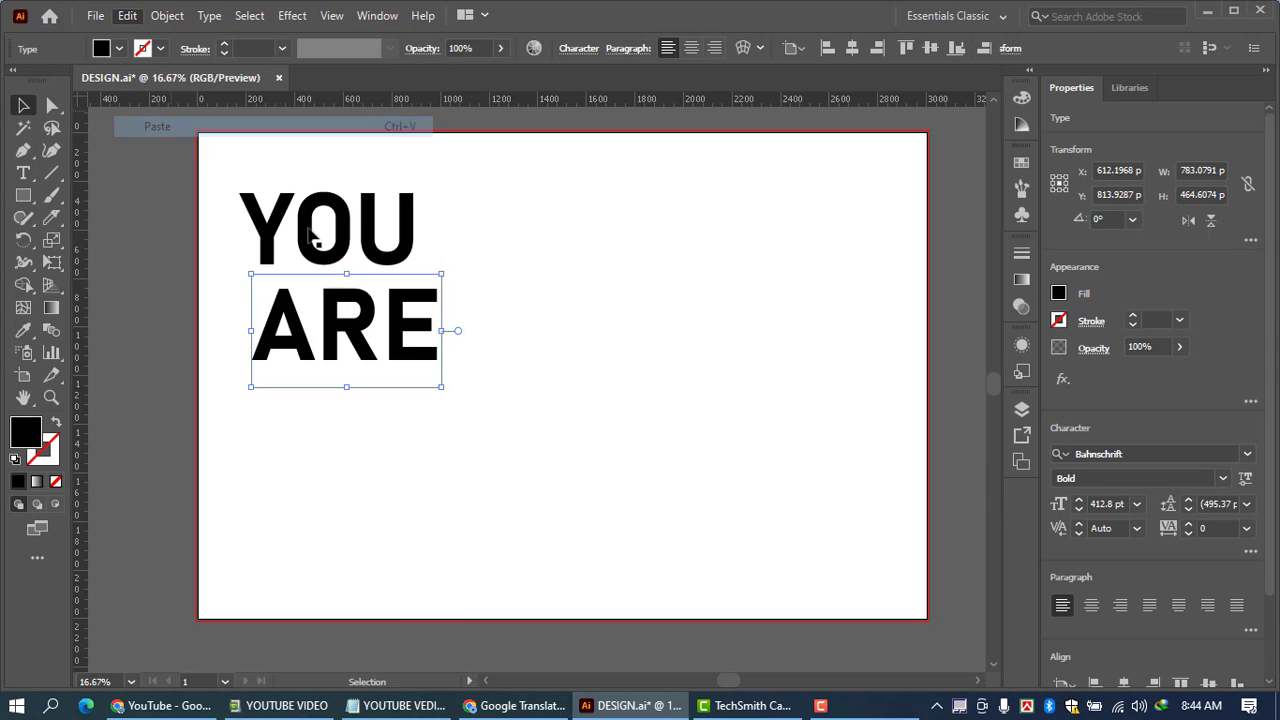
left_click_drag(511, 395, 345, 423)
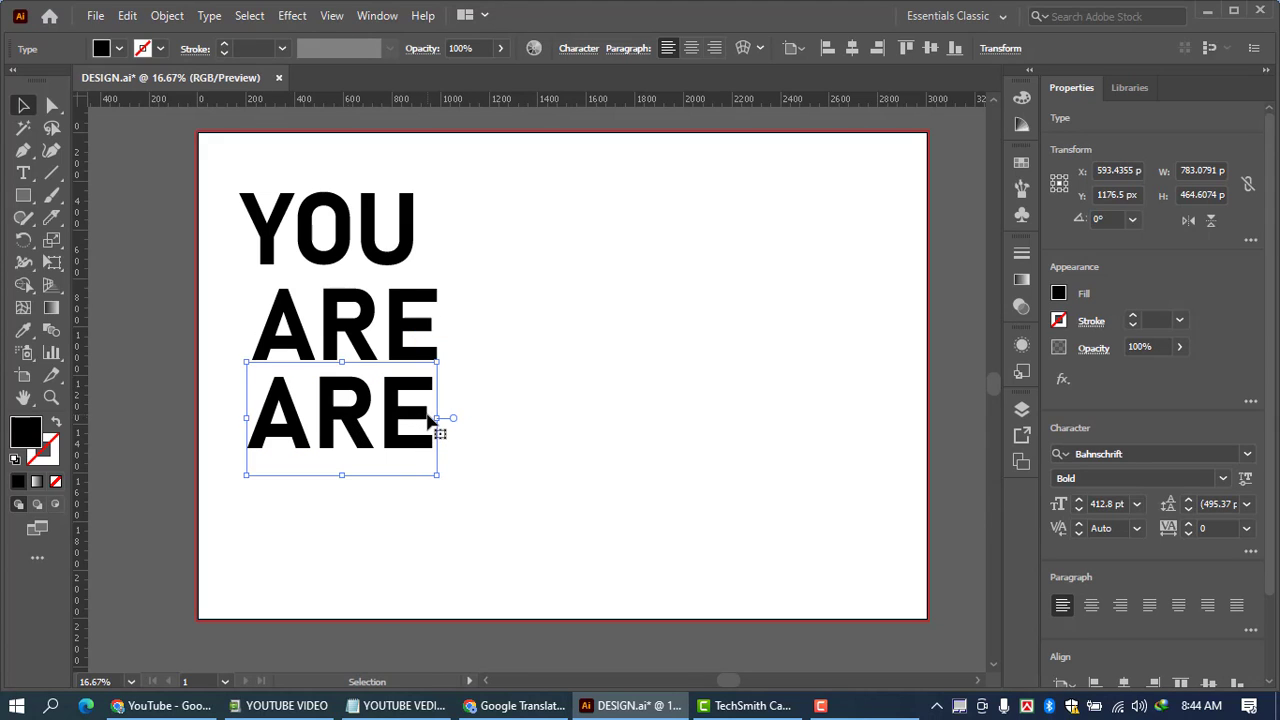
Replace the wording of the third text line with "GRAD"
double_click(428, 424)
key("BackSpace")
key("BackSpace")
key("BackSpace")
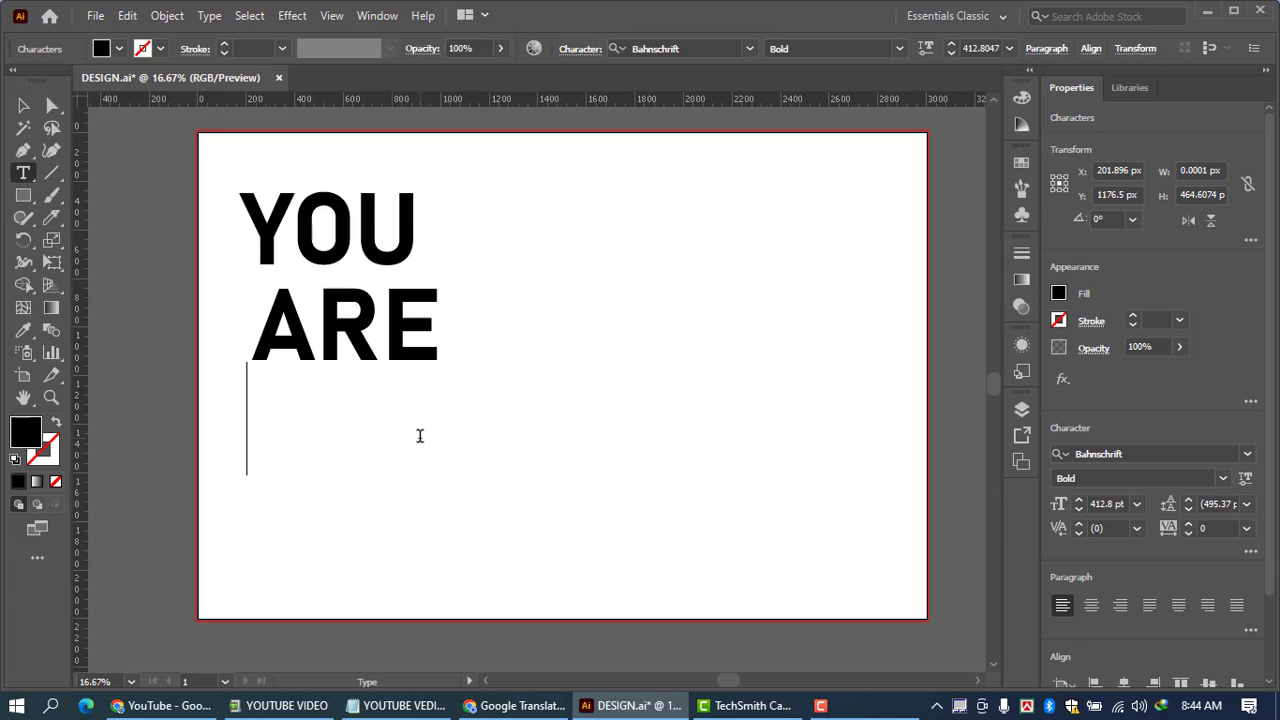
type("GRAD")
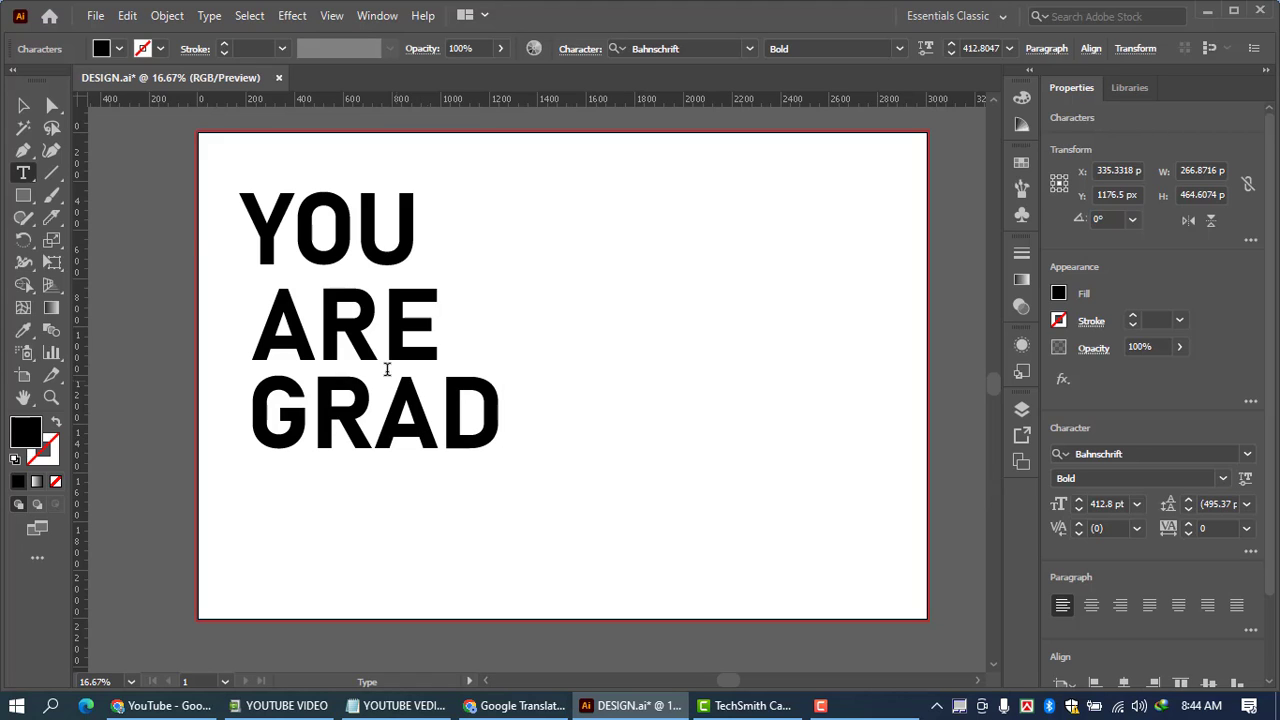
left_click(16, 110)
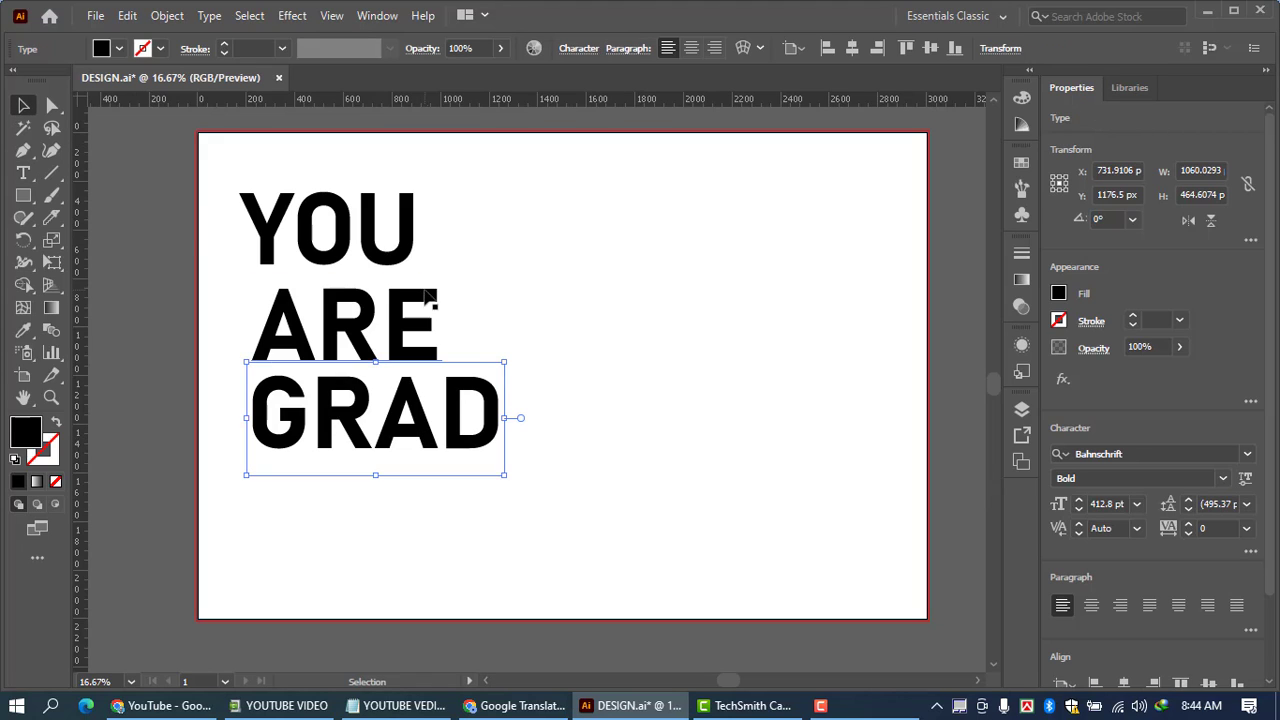
Move all three words together to the left so they partly overhang the artboard's left edge, and deselect them
left_click_drag(234, 183, 470, 461)
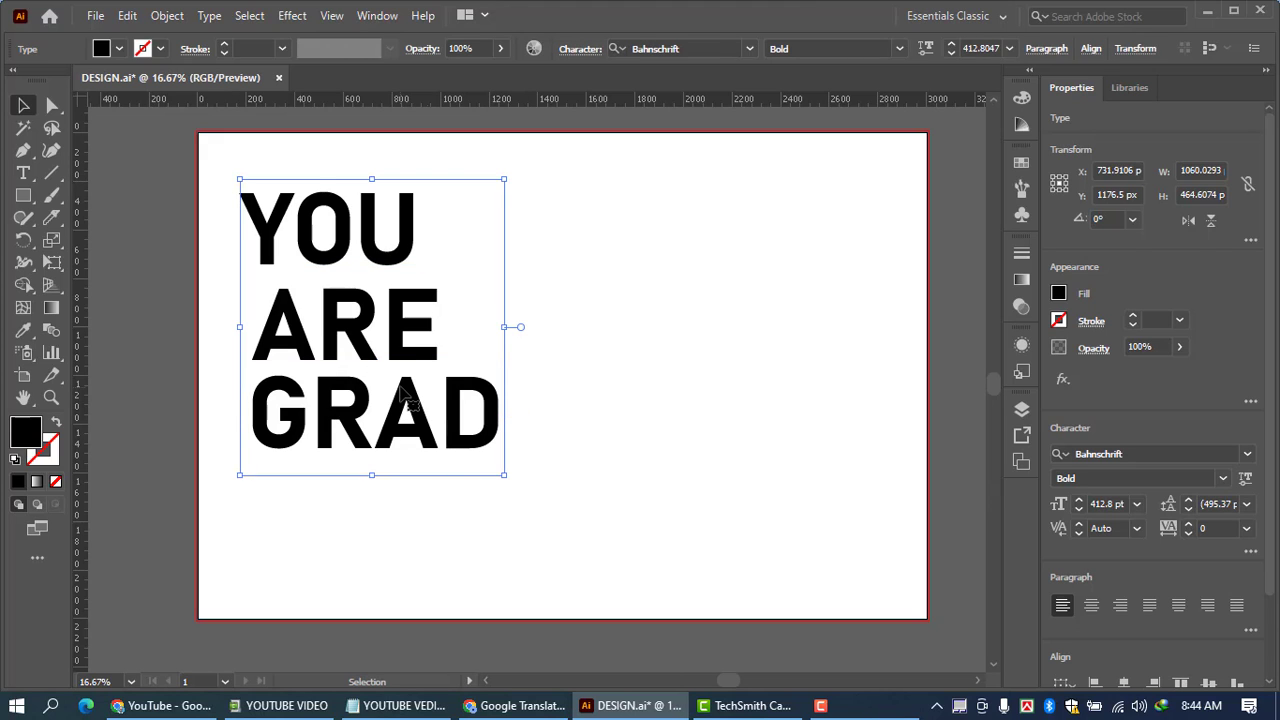
left_click_drag(350, 362, 231, 394)
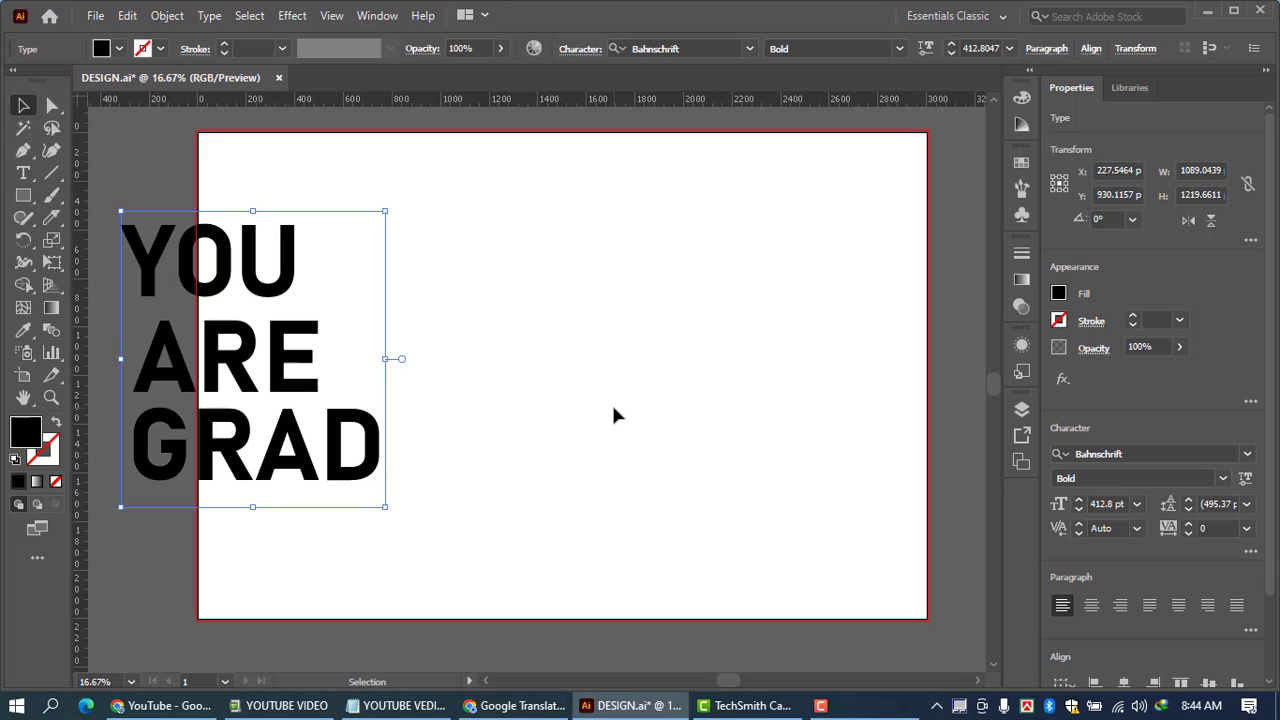
left_click(613, 414)
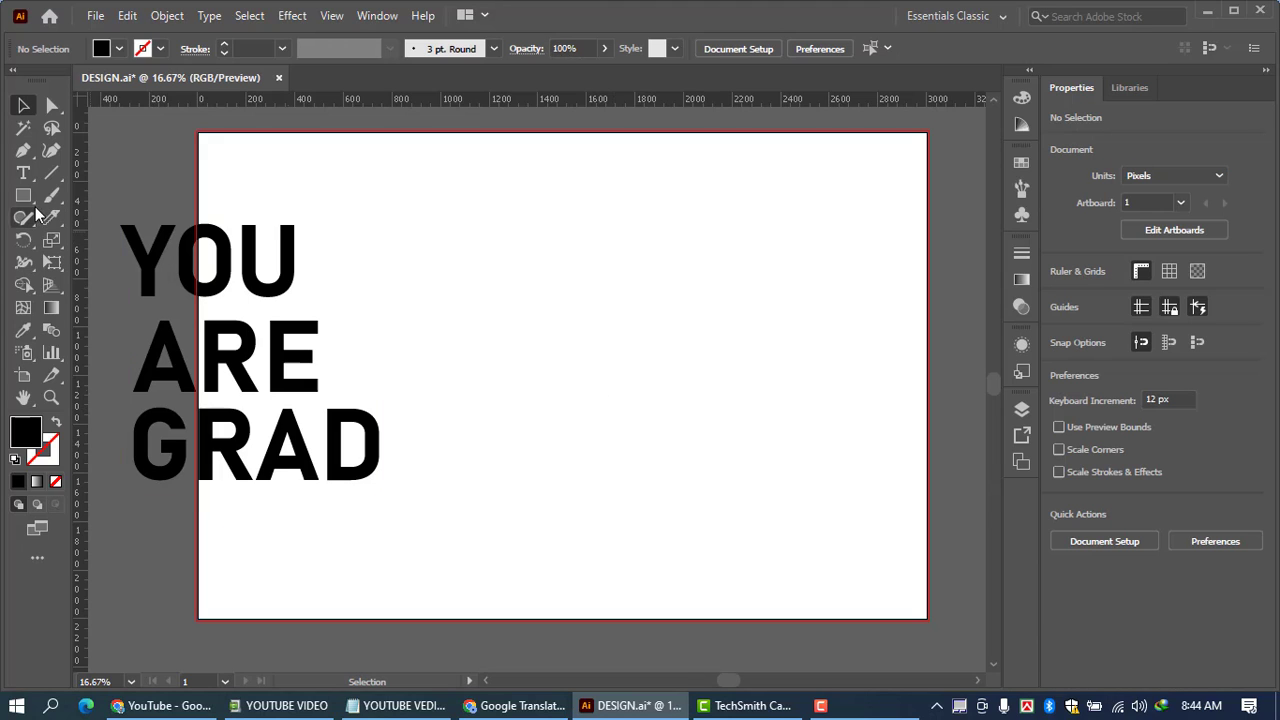
Draw a black circle about 1747 px in diameter beside the words and move its center to about X 1981, Y 968 px
left_click_drag(33, 205, 114, 243)
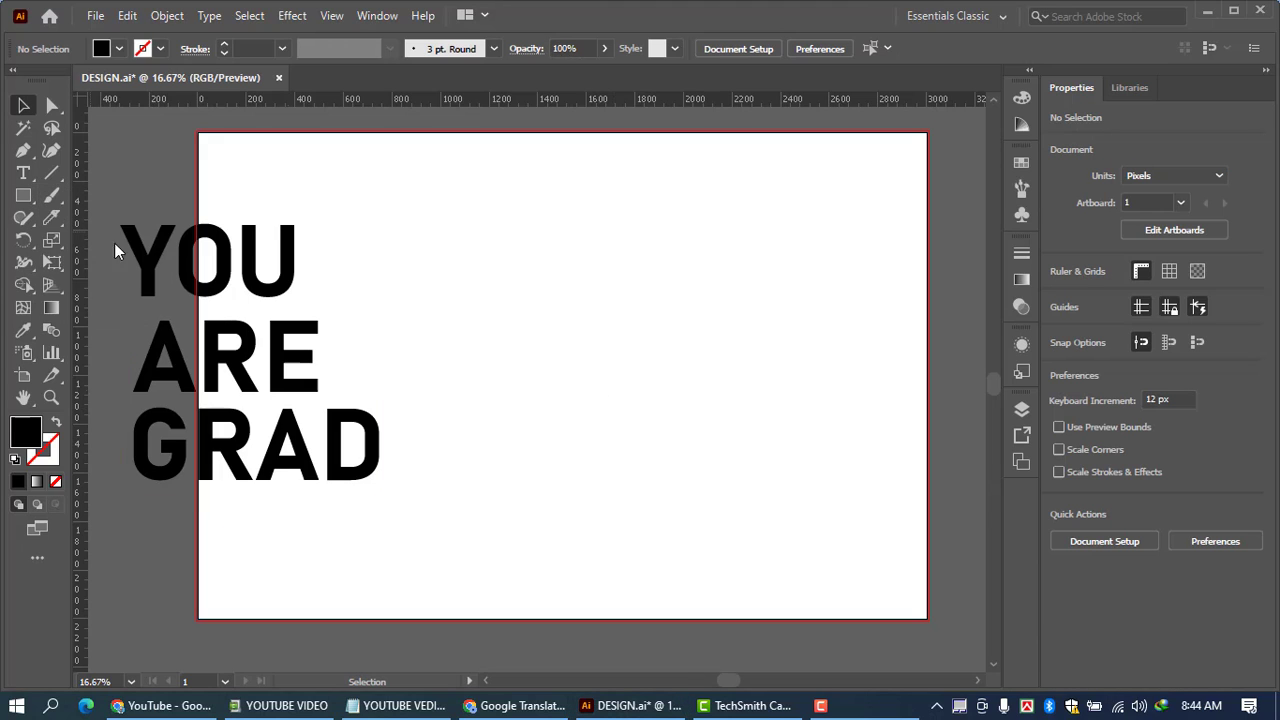
left_click_drag(567, 262, 567, 261)
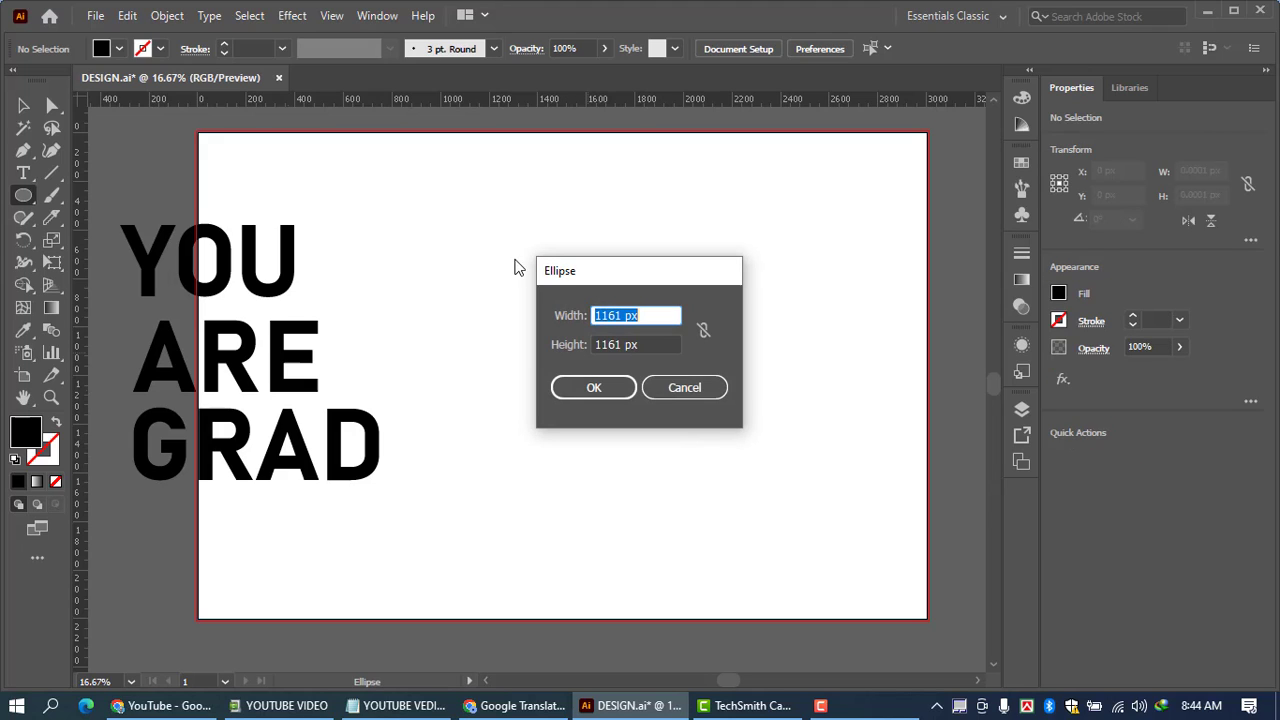
left_click(677, 385)
left_click_drag(504, 214, 928, 638)
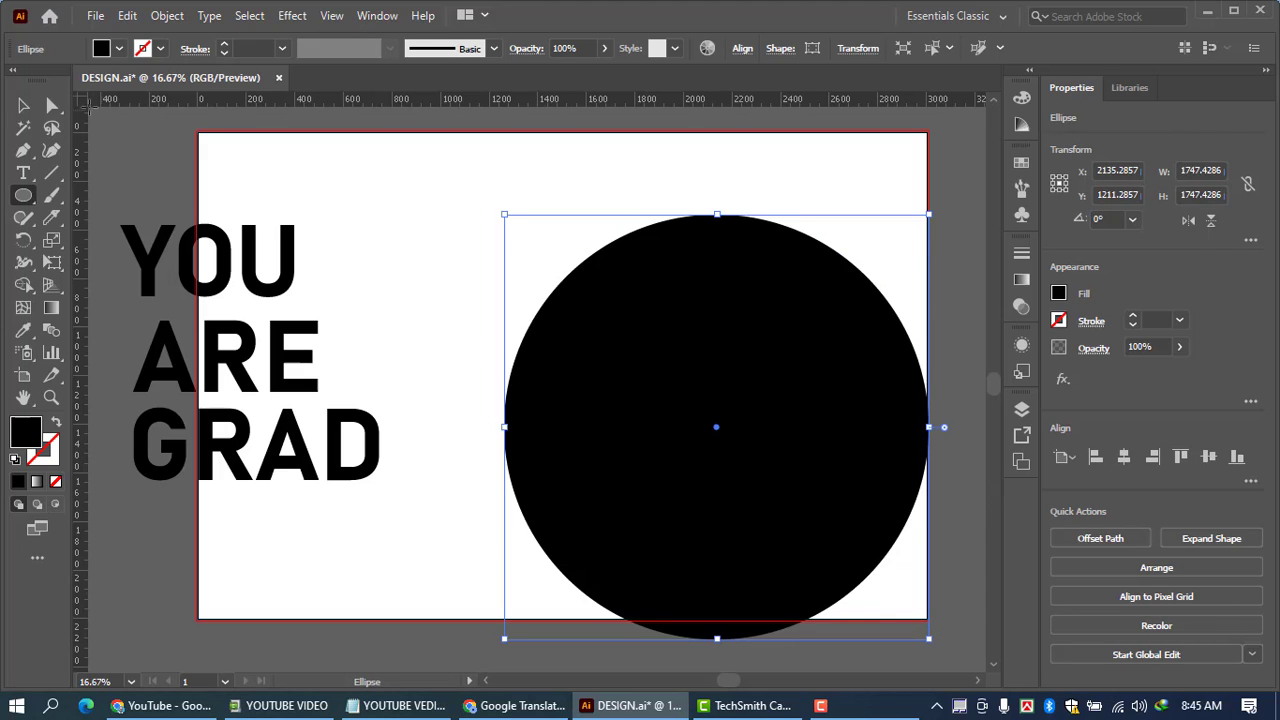
left_click(30, 108)
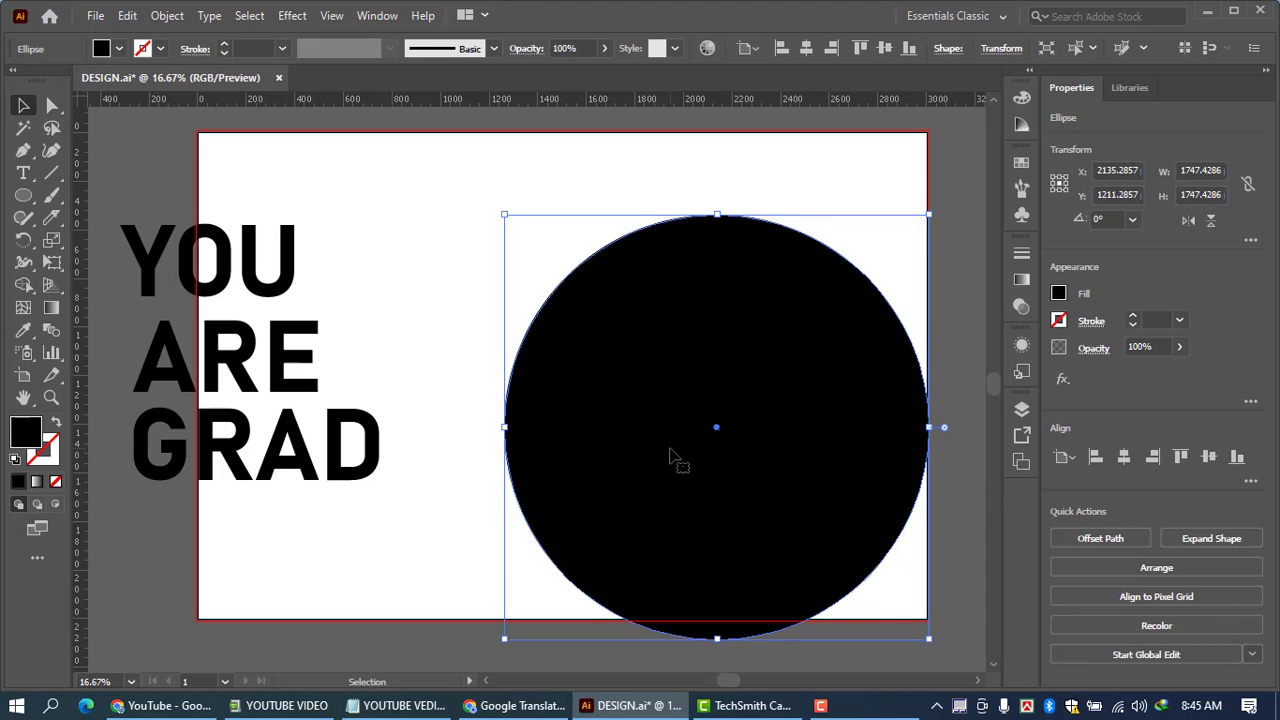
left_click_drag(670, 449, 634, 391)
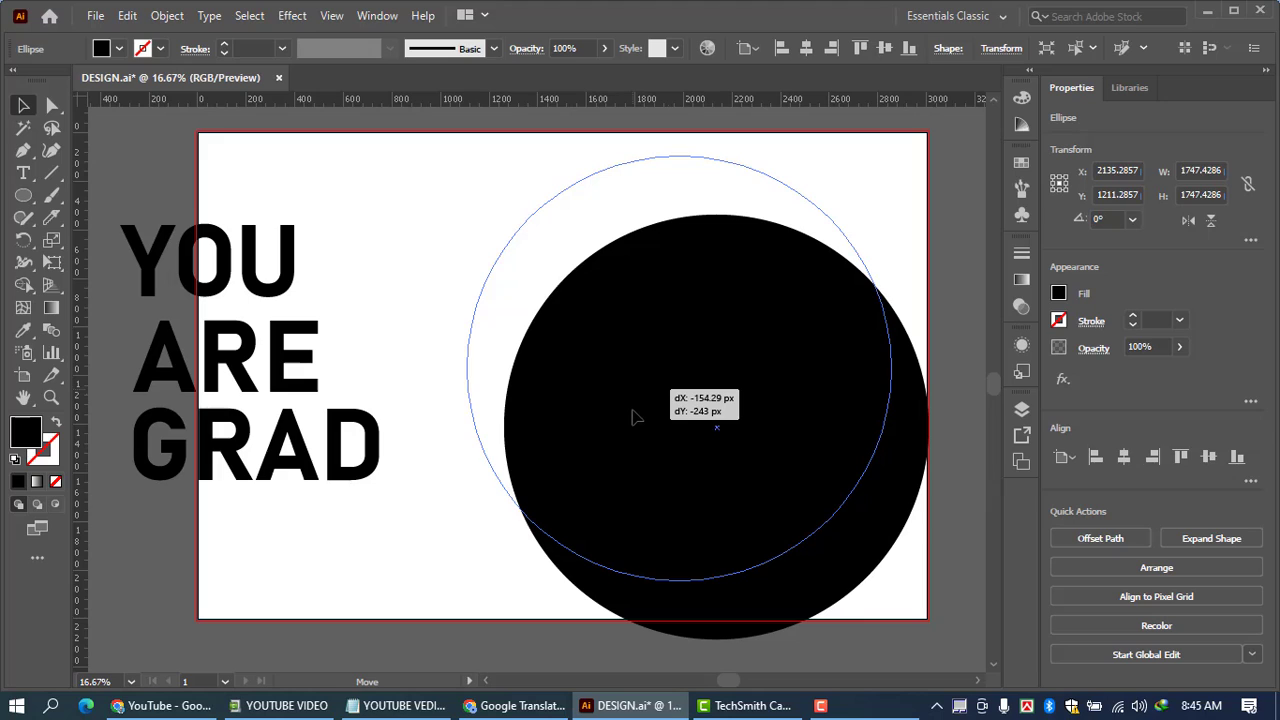
left_click_drag(555, 468, 550, 470)
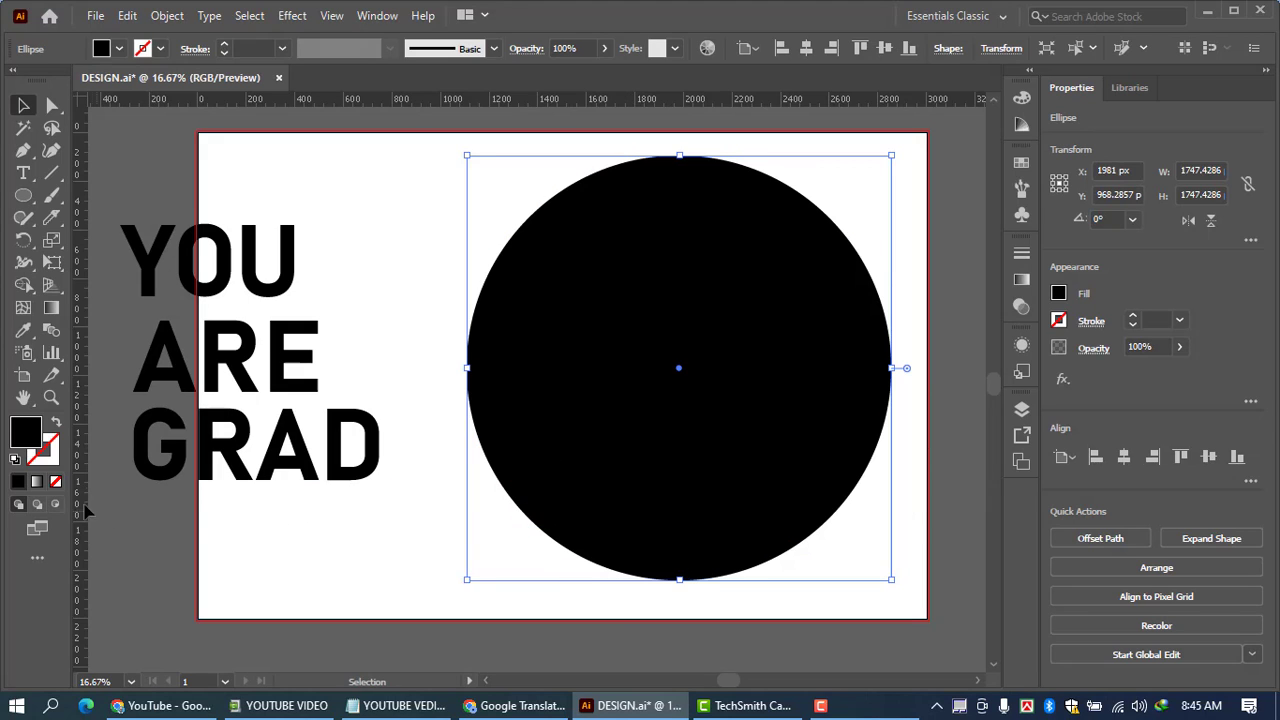
Swap the circle's fill and stroke to leave only a black outline, and cut it into three bands with two wavy horizontal Knife strokes
left_click(56, 423)
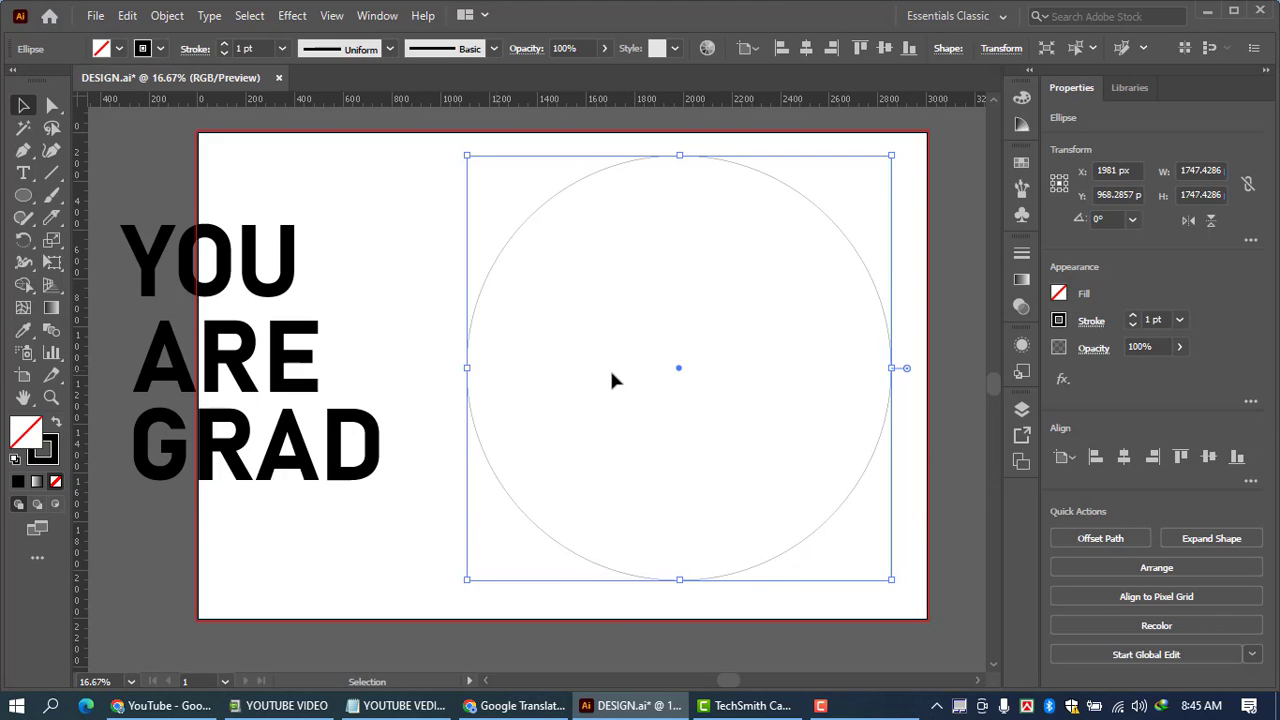
left_click(392, 245)
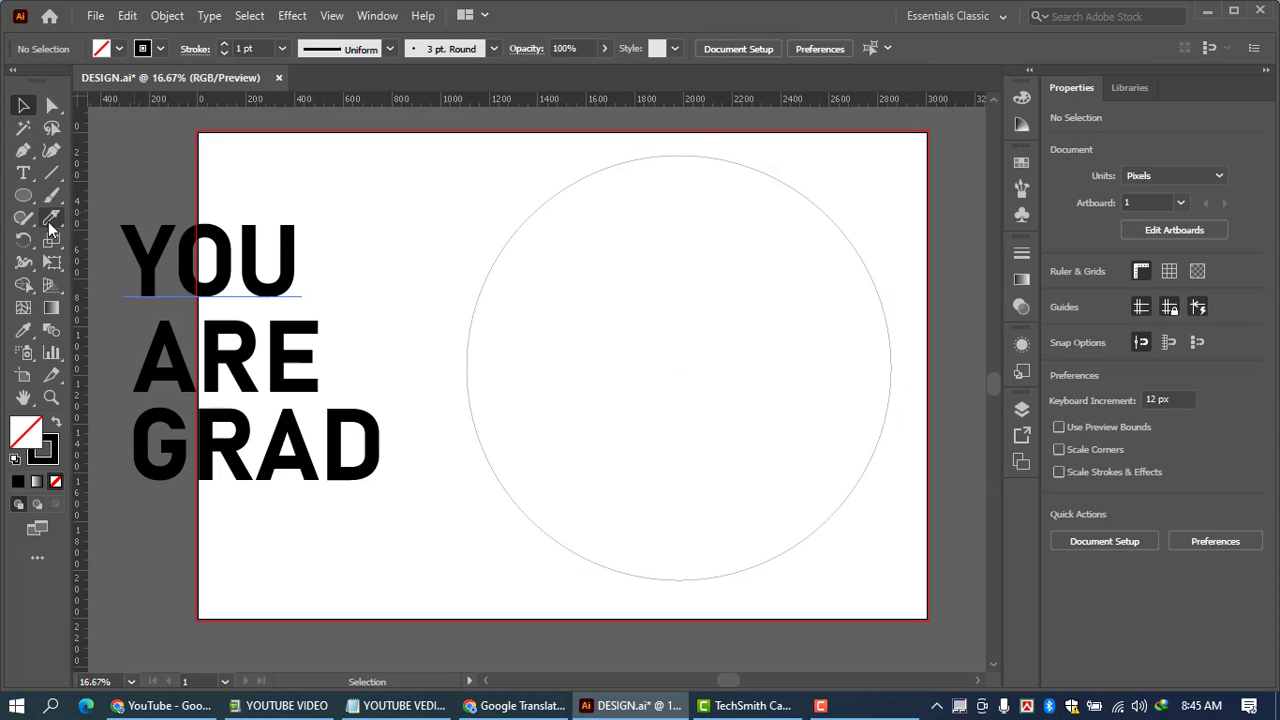
mouse_move(54, 218)
left_mouse_down()
mouse_move(129, 245)
mouse_move(126, 258)
left_mouse_up()
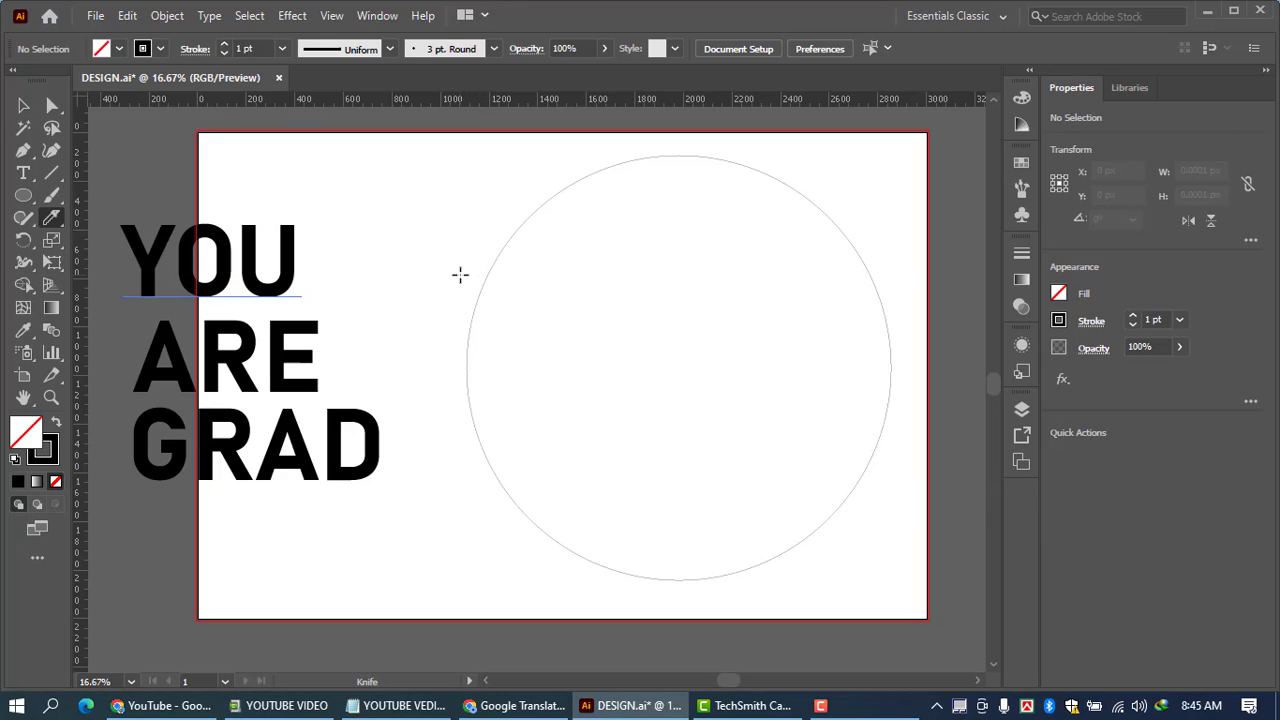
mouse_move(450, 262)
left_mouse_down()
mouse_move(500, 289)
mouse_move(580, 291)
mouse_move(814, 257)
mouse_move(864, 267)
mouse_move(877, 291)
left_mouse_up()
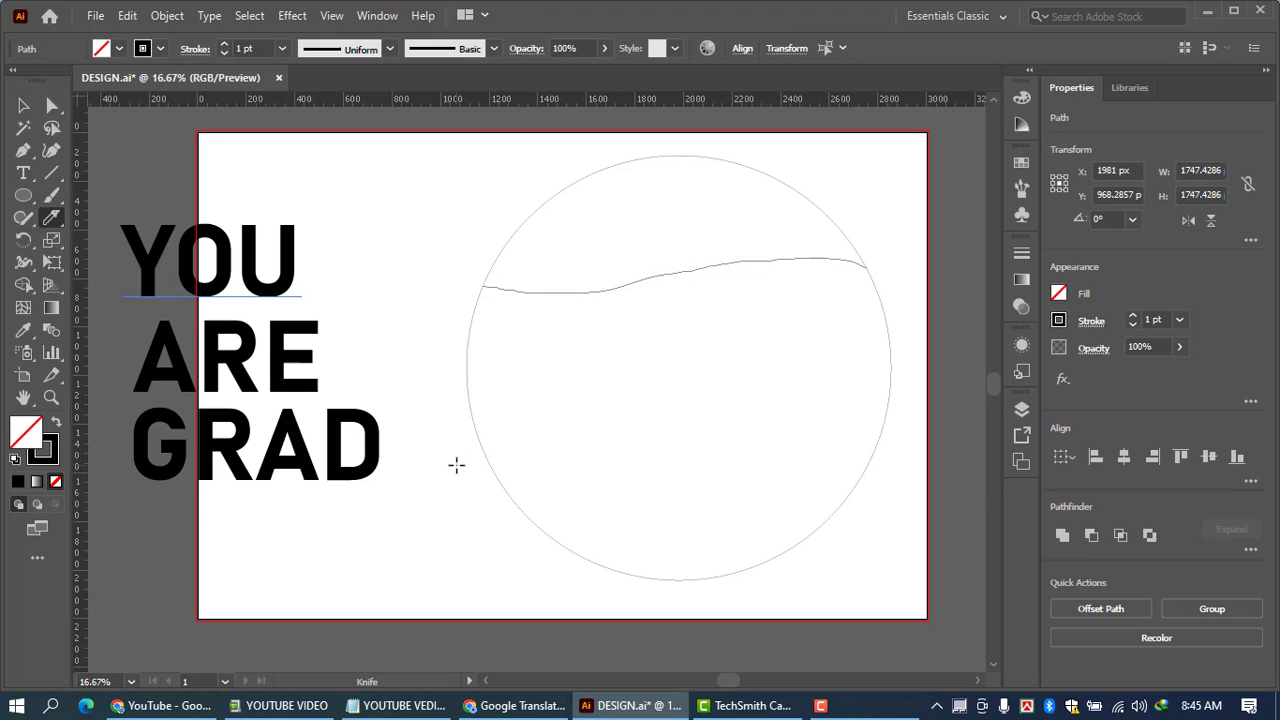
mouse_move(461, 465)
left_mouse_down()
mouse_move(601, 455)
mouse_move(634, 434)
mouse_move(749, 411)
mouse_move(826, 408)
mouse_move(902, 438)
left_mouse_up()
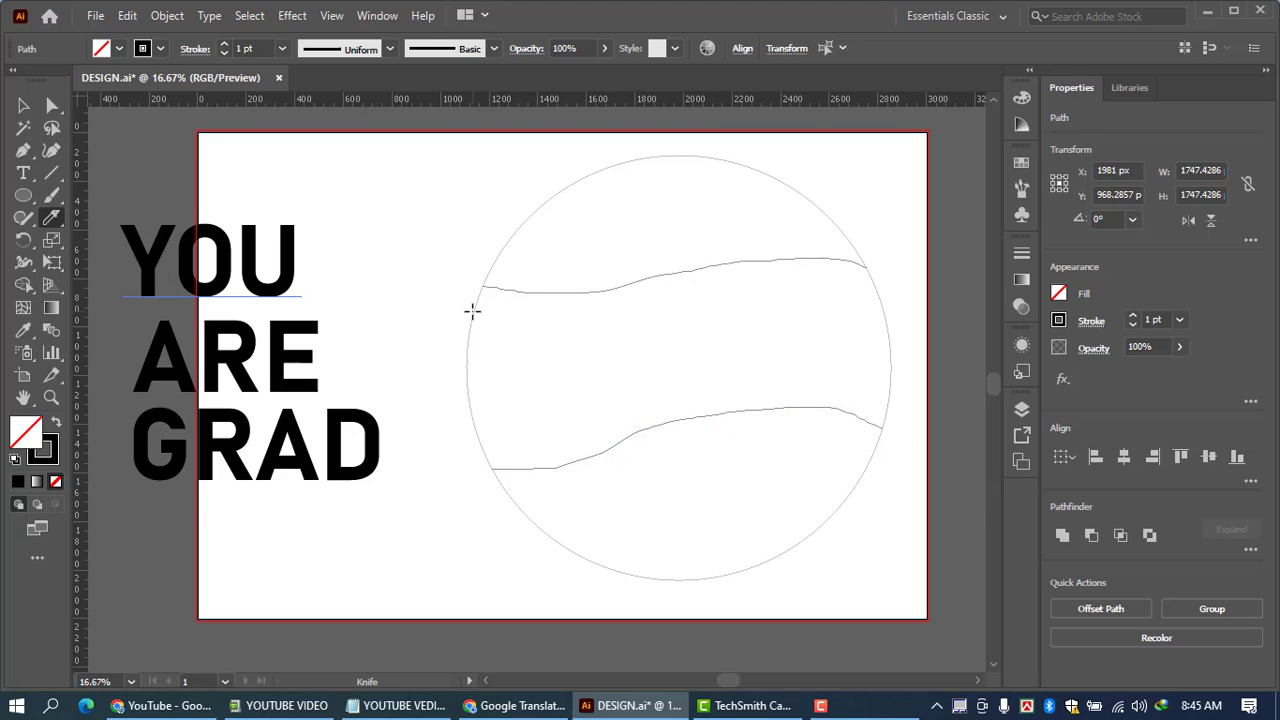
left_click(23, 106)
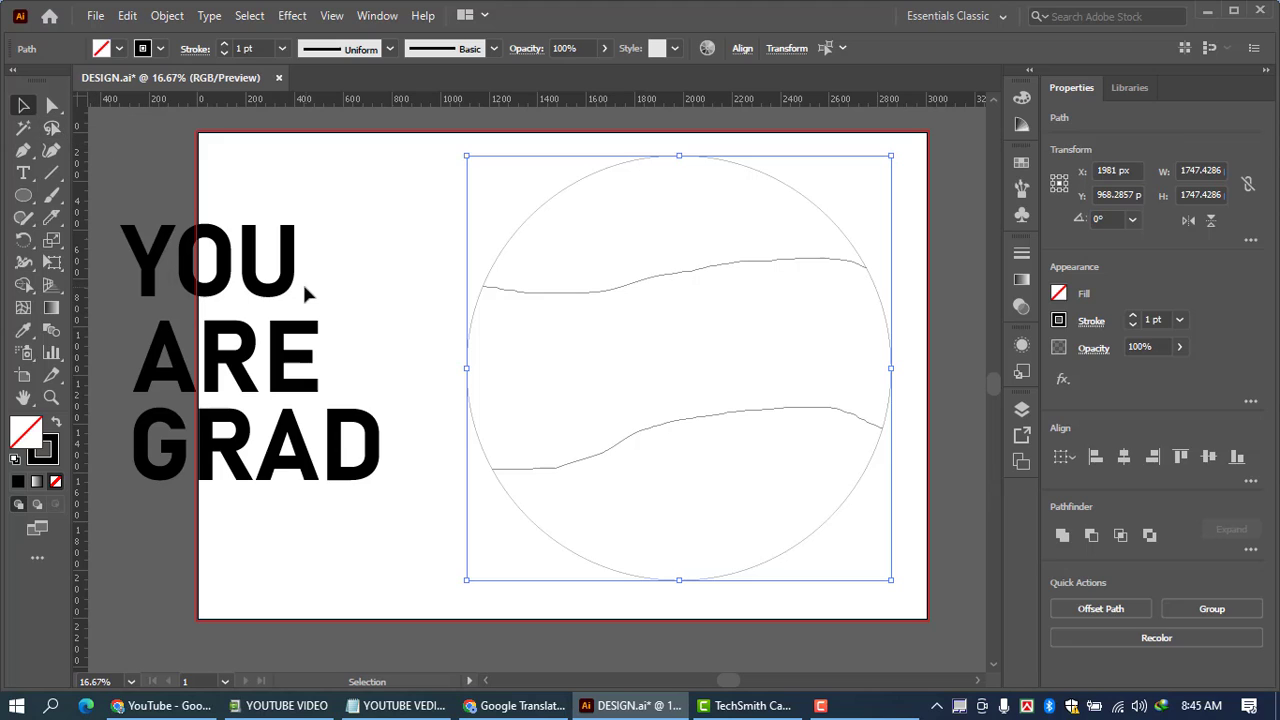
Move "YOU" into the circle's top band and "ARE" into the middle band, enlarging "ARE" to about 506 pt and centering it there
left_click(256, 280)
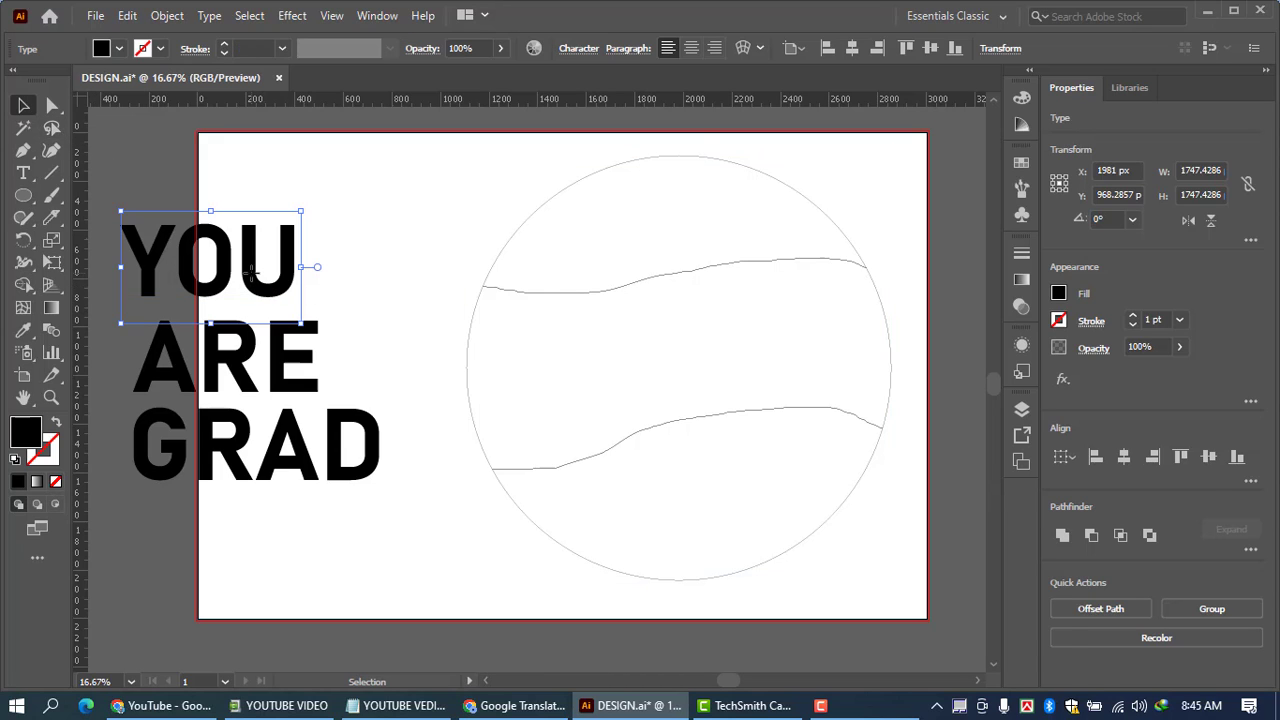
left_click_drag(256, 278, 726, 236)
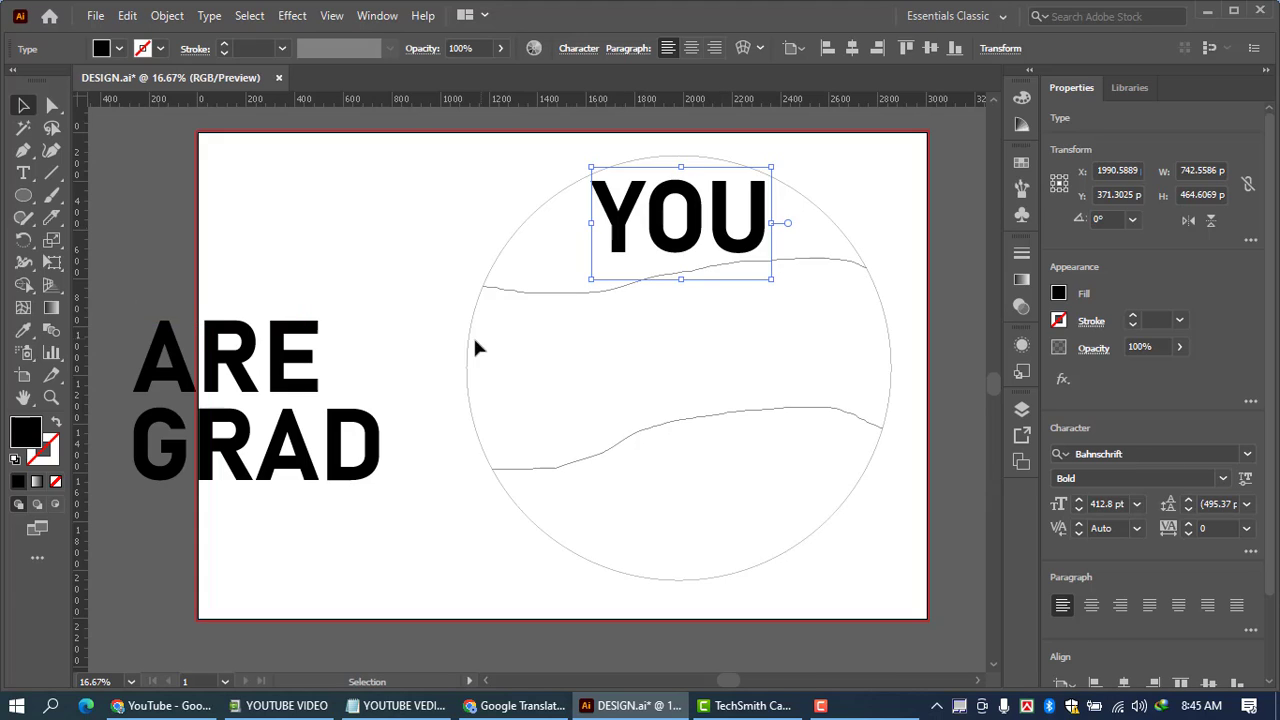
left_click(242, 368)
left_click_drag(242, 370, 680, 352)
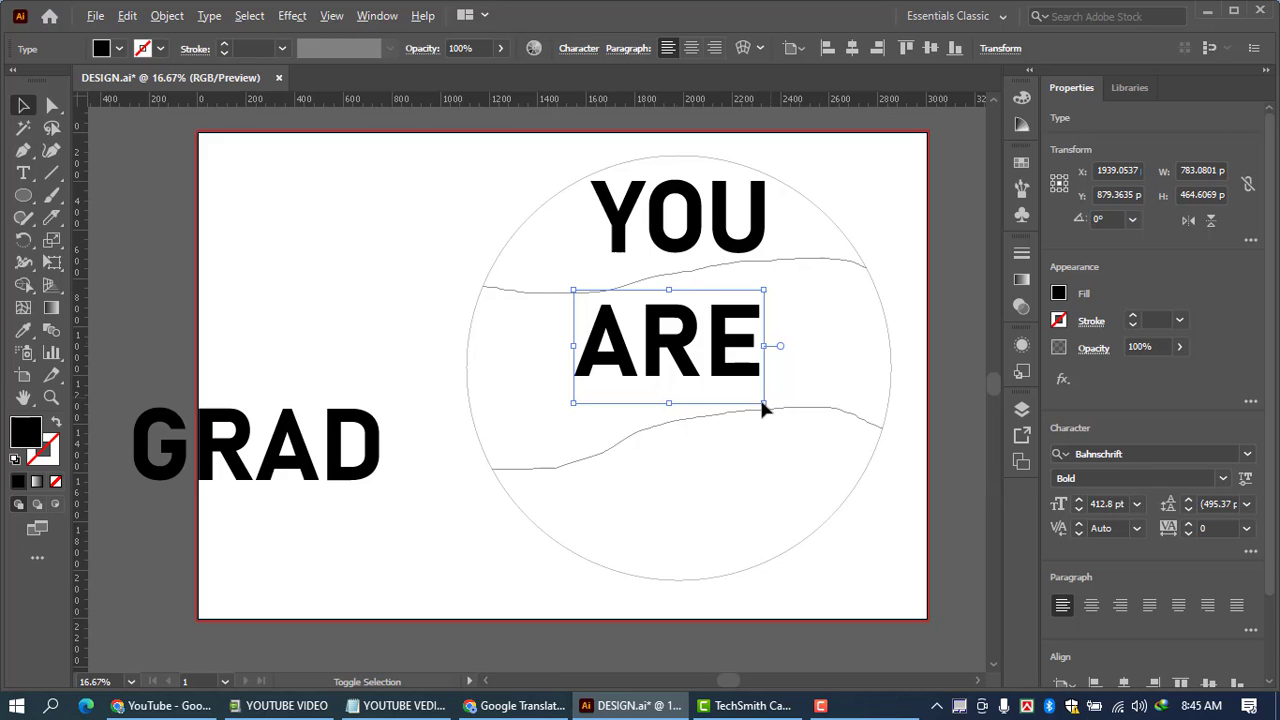
left_click_drag(762, 404, 786, 431)
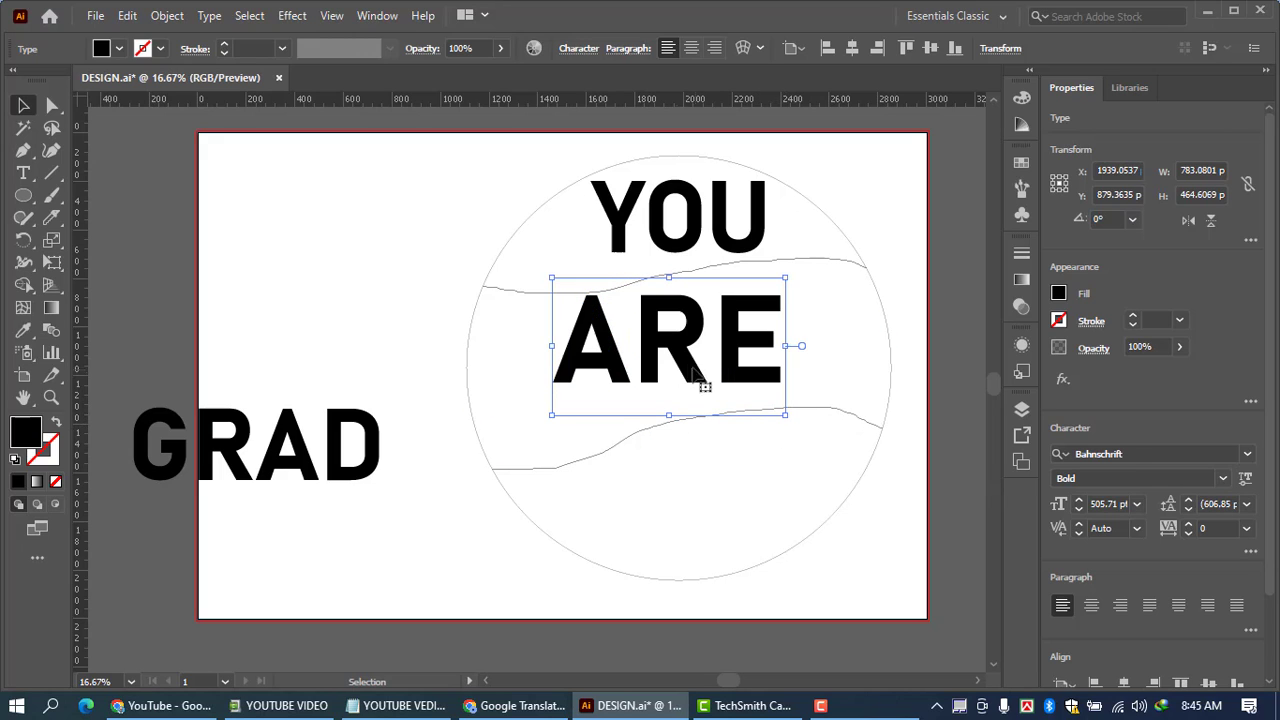
left_click_drag(681, 368, 688, 375)
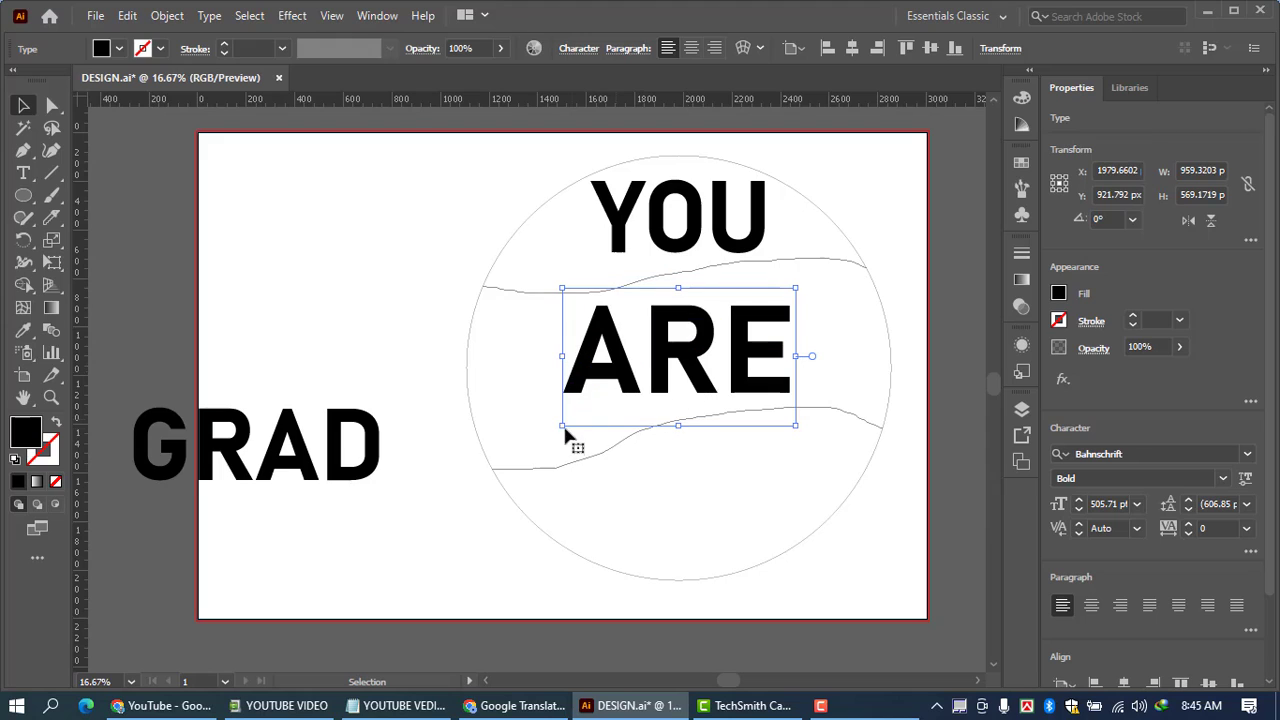
Move "GRAD" into the circle's bottom band, rotate it about 8.5° counterclockwise, shift it slightly left, and deselect it
left_click_drag(291, 432, 757, 480)
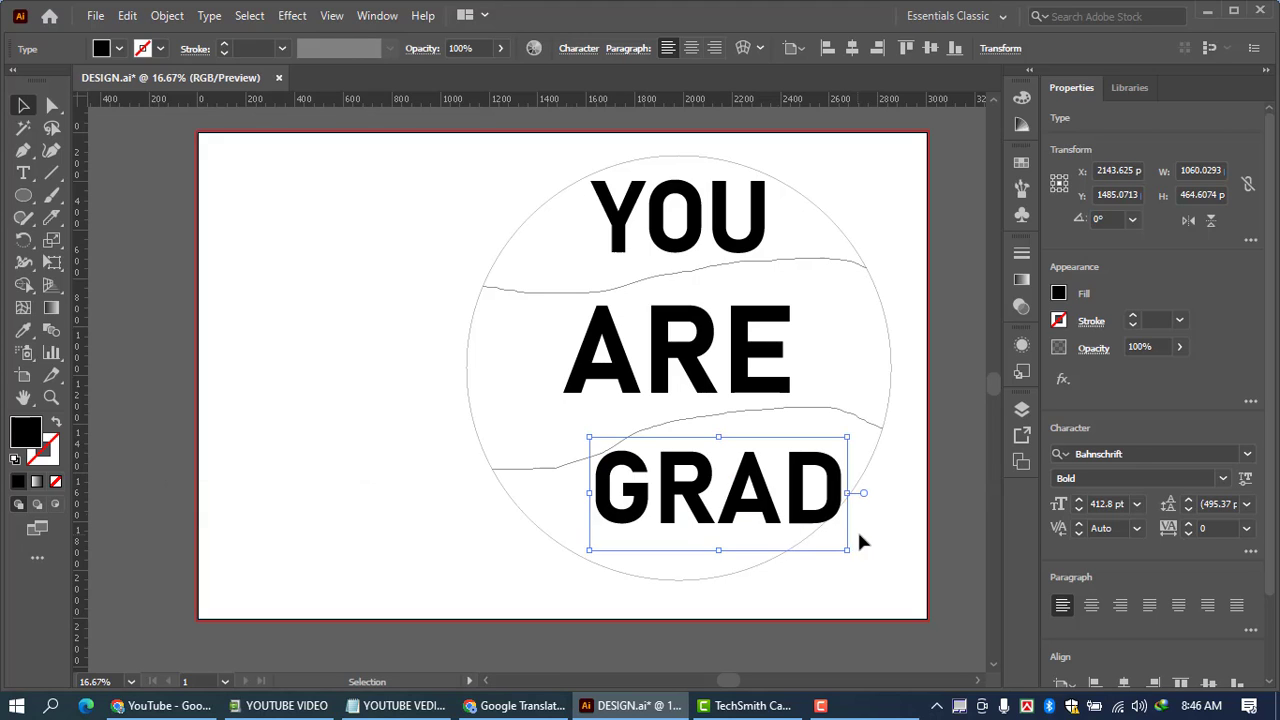
left_click_drag(853, 556, 865, 537)
left_click_drag(864, 537, 864, 537)
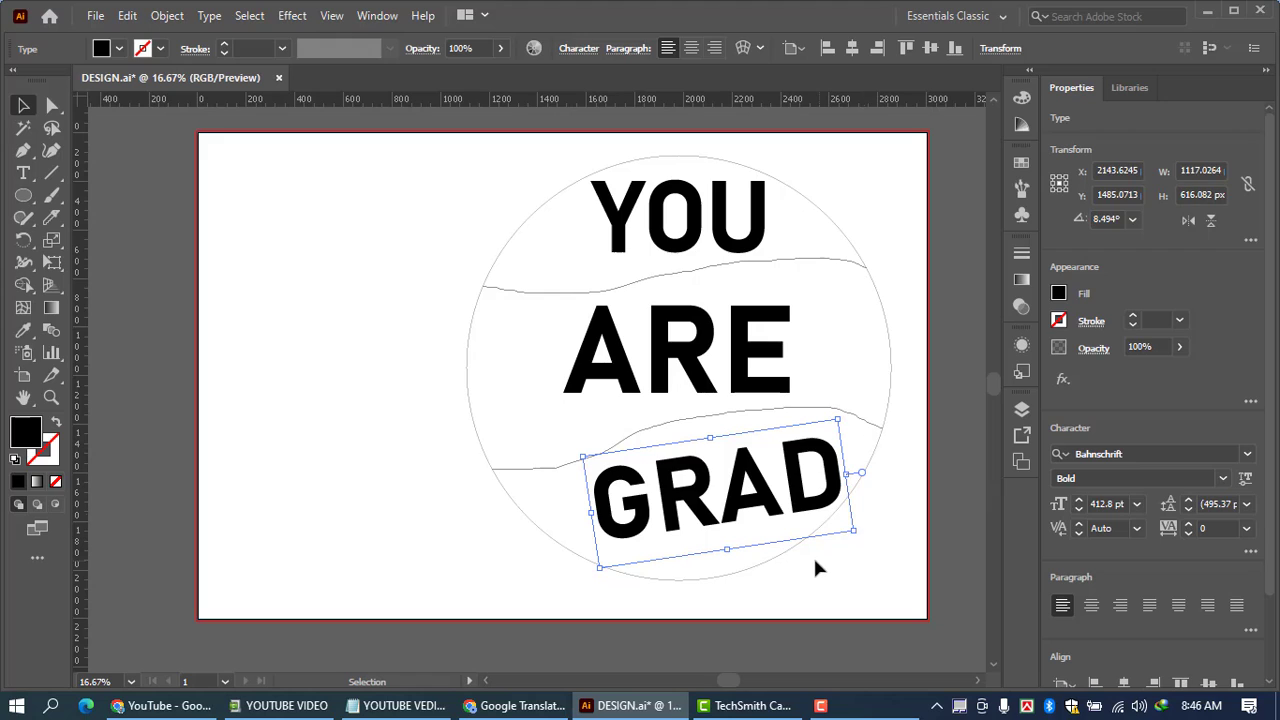
left_click_drag(688, 498, 681, 557)
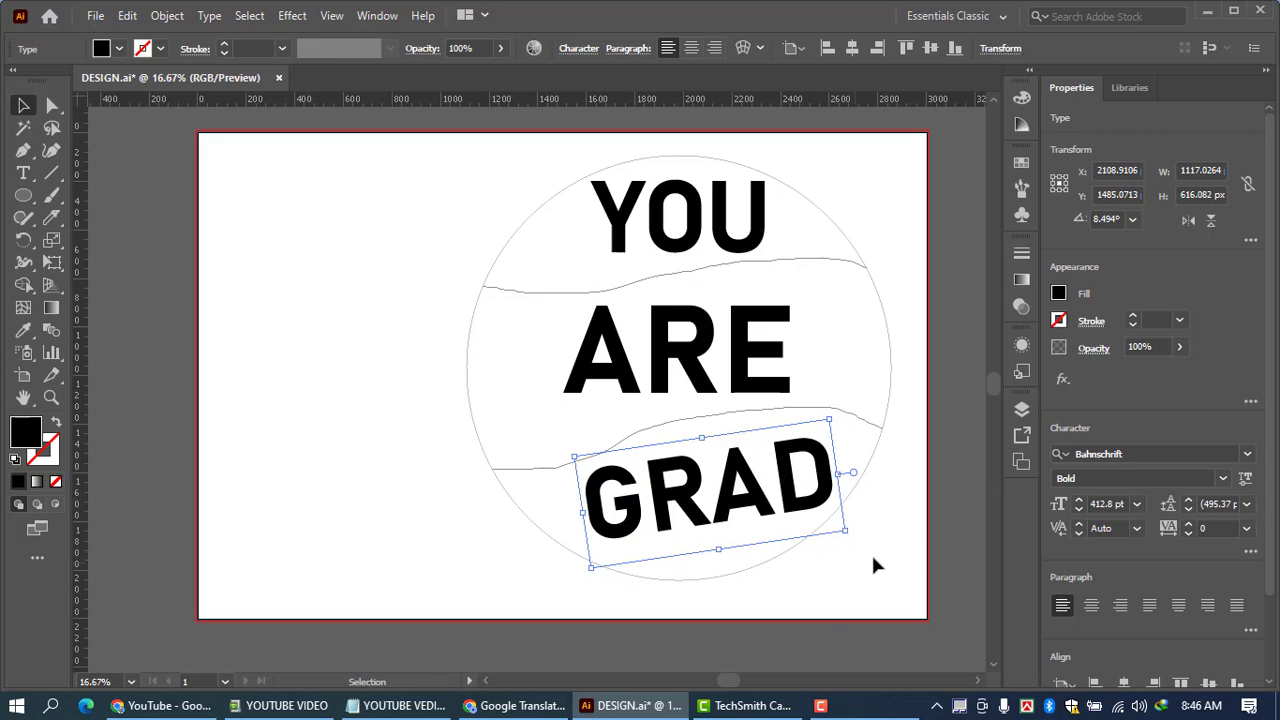
left_click(577, 452)
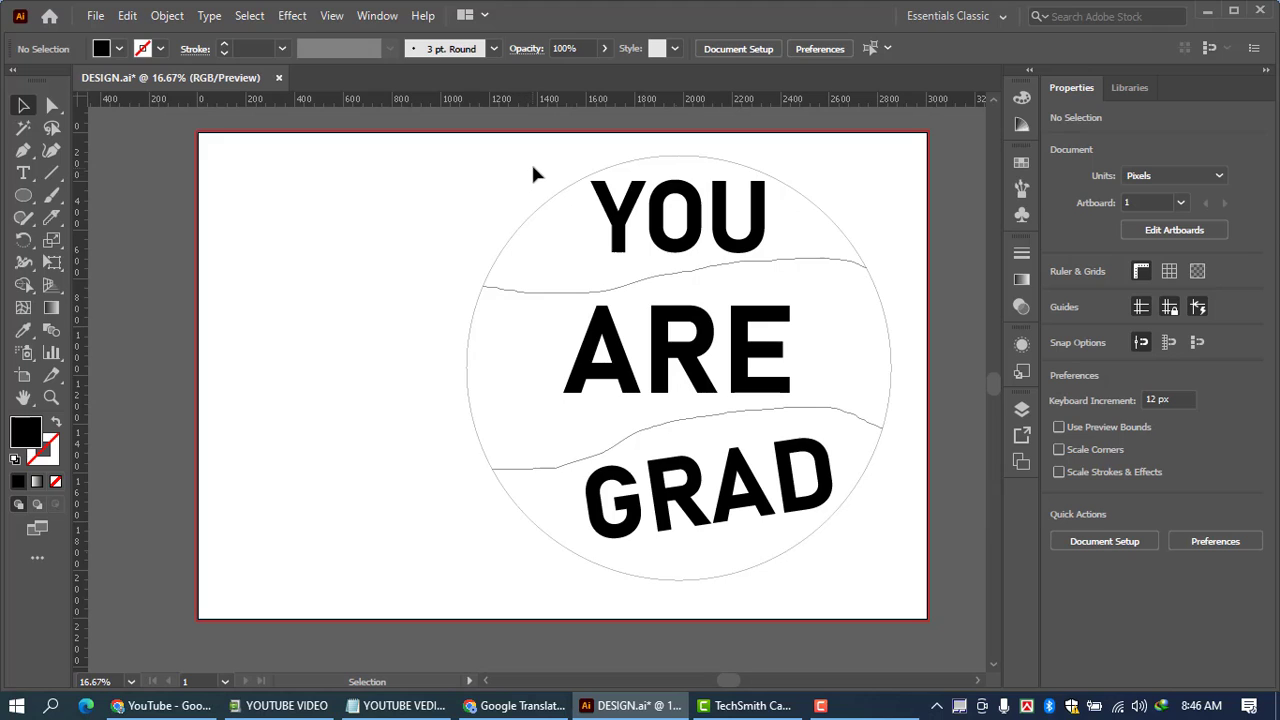
Envelope-distort "YOU" into the circle's top band using Make with Top Object, and deselect it
mouse_move(535, 160)
left_mouse_down()
mouse_move(680, 250)
mouse_move(557, 286)
mouse_move(543, 268)
left_mouse_up()
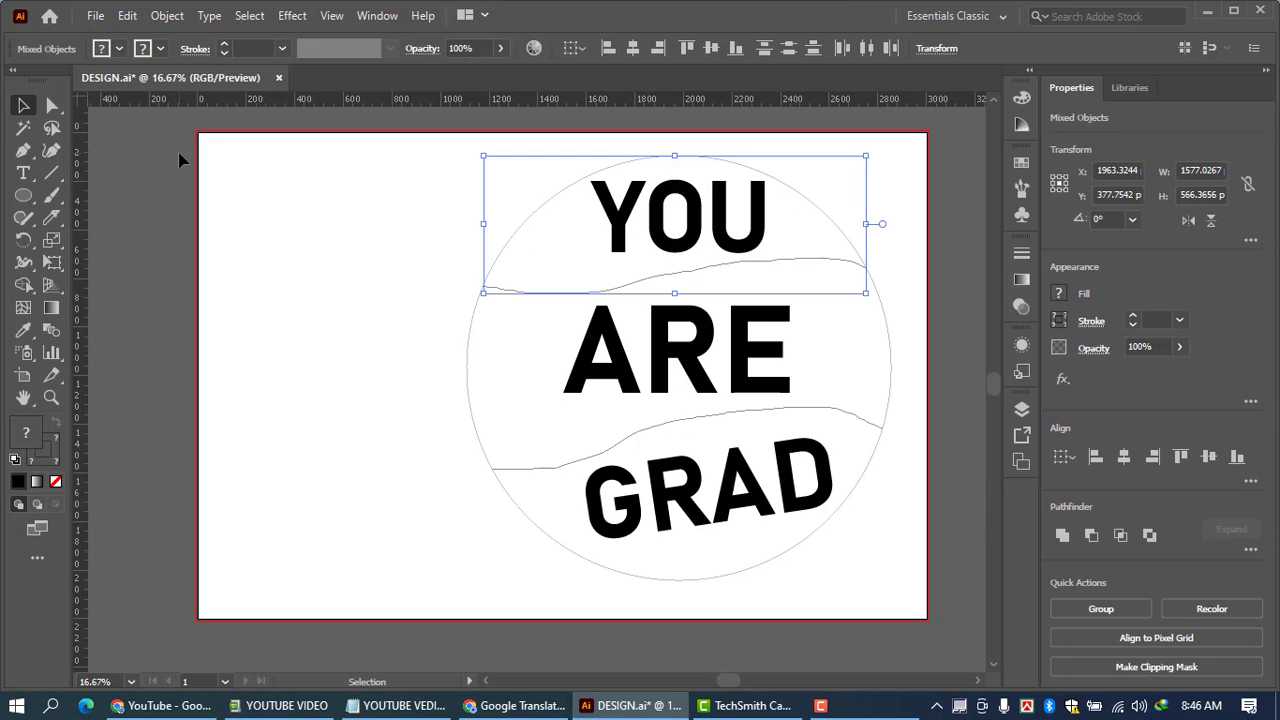
left_click(168, 16)
mouse_move(266, 538)
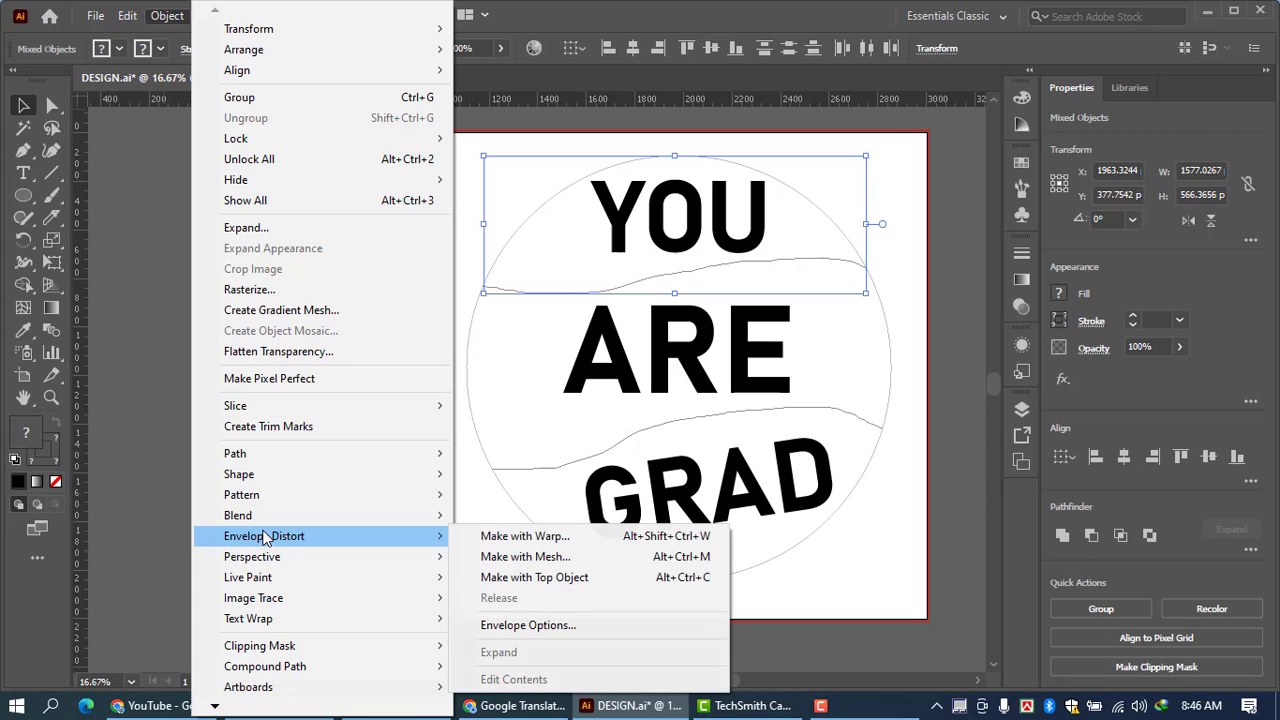
left_click(541, 574)
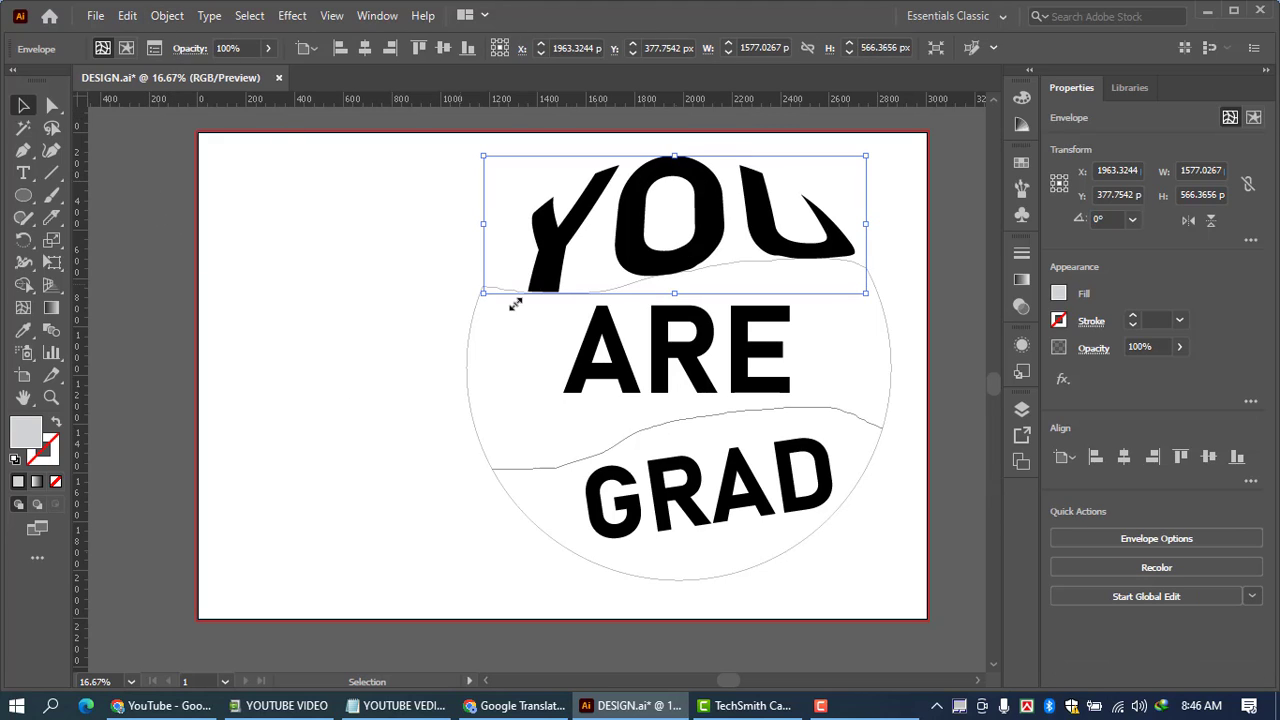
left_click(404, 352)
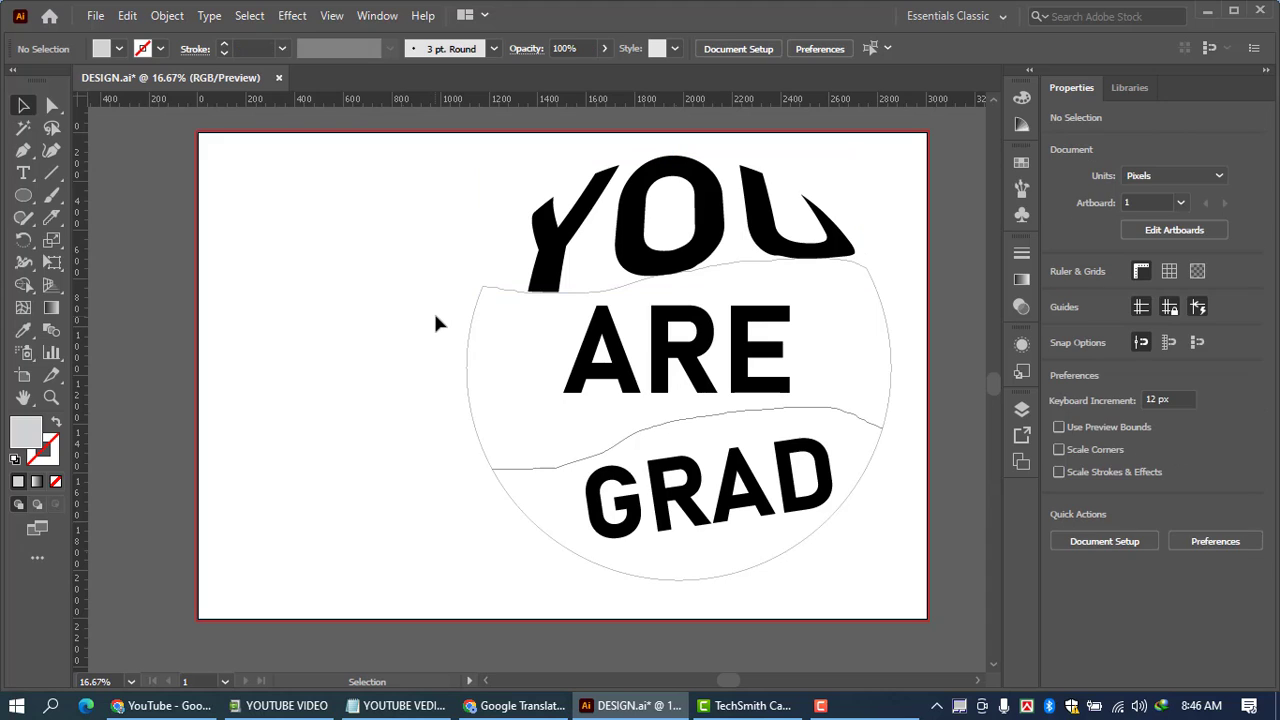
Warp "ARE" to the shape of the middle band with Envelope Distort, Make with Top Object, and deselect it
left_click_drag(436, 314, 630, 394)
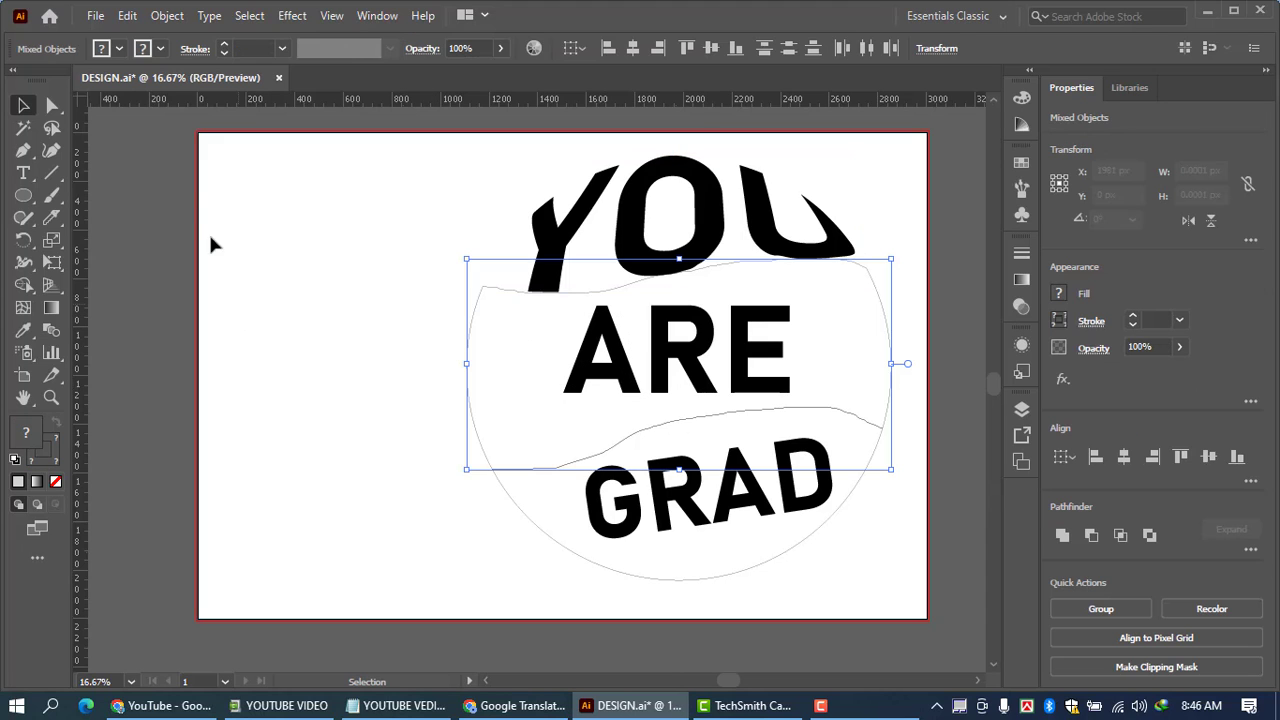
left_click(167, 17)
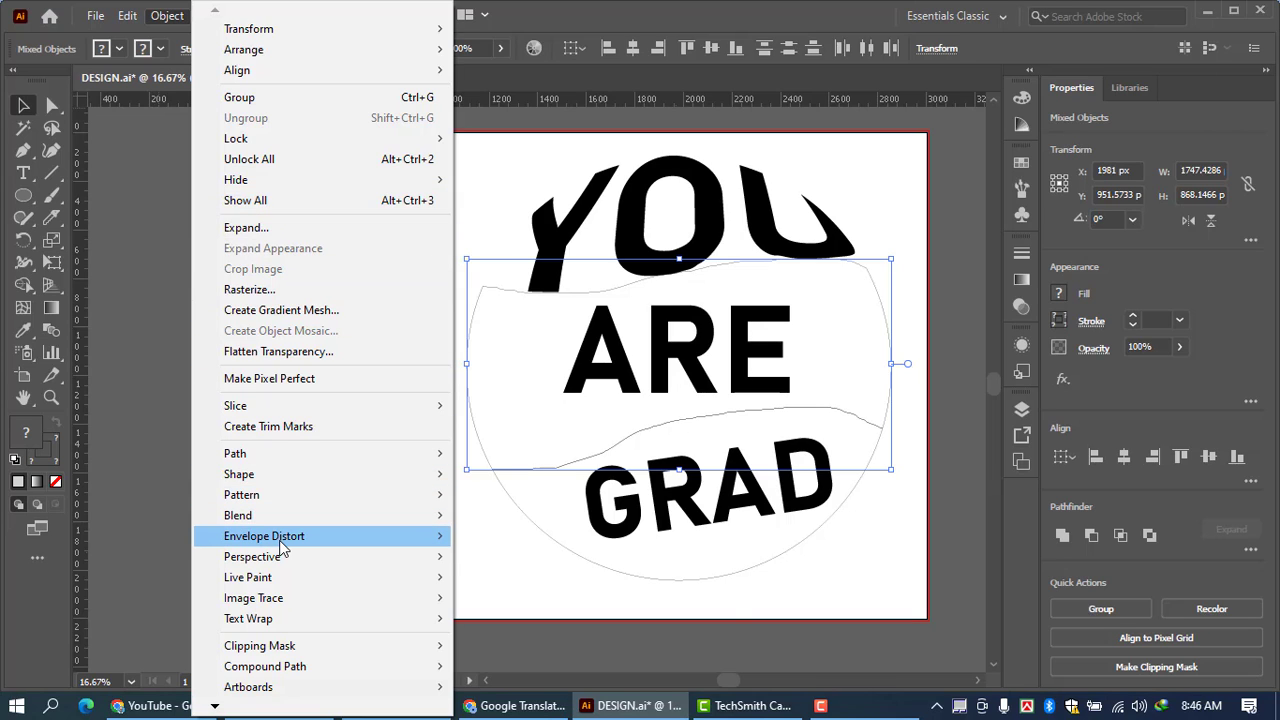
left_click(533, 578)
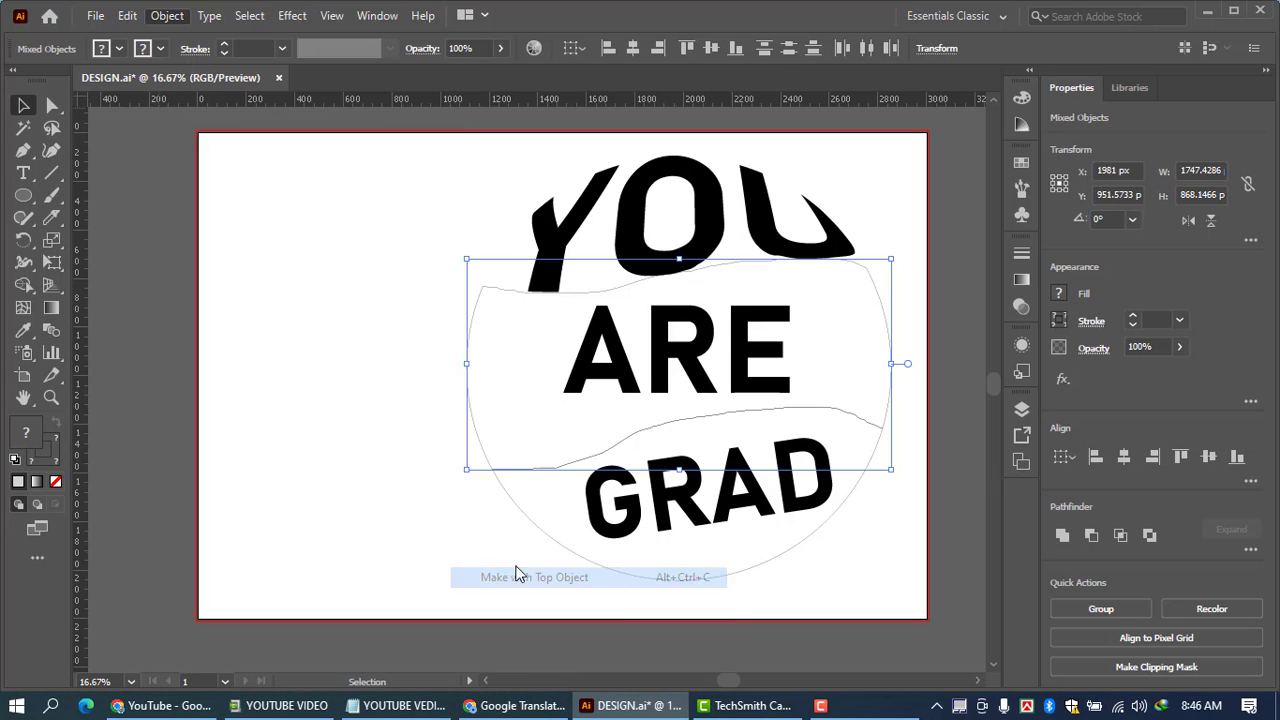
left_click(344, 398)
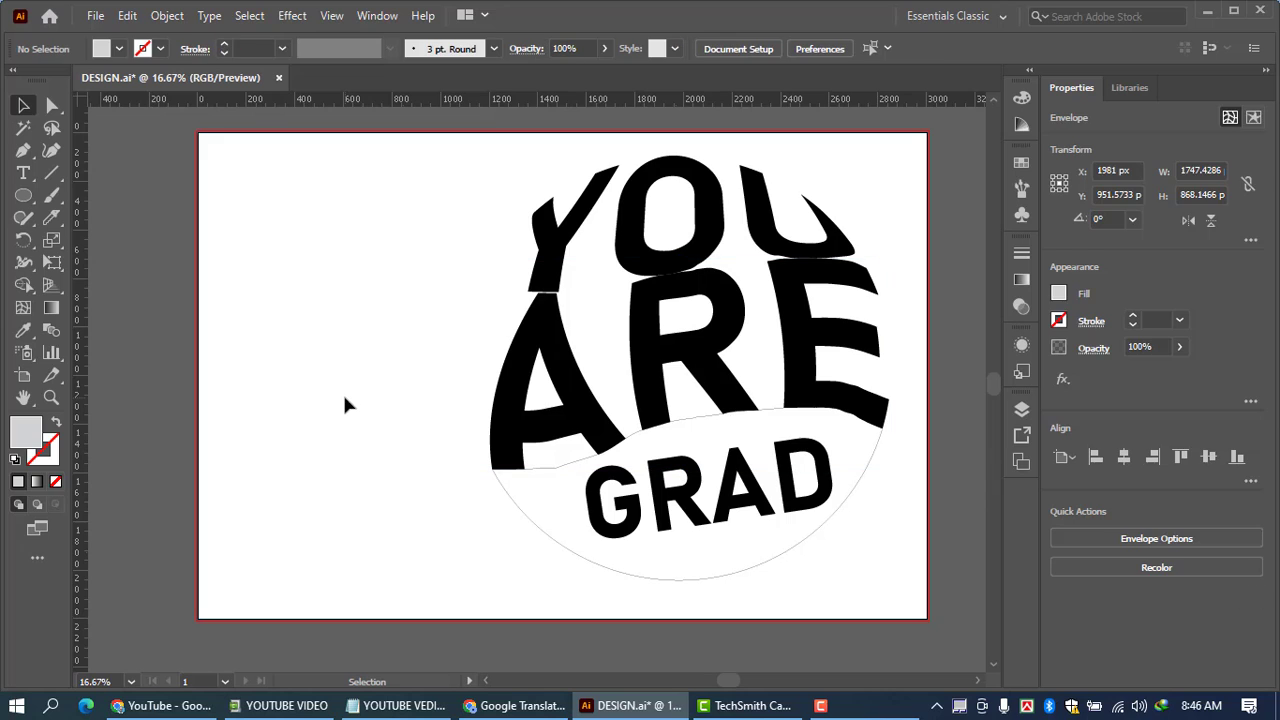
Fit "GRAD" to the bottom band with Envelope Distort, Make with Top Object, and deselect it
left_click_drag(457, 490, 703, 566)
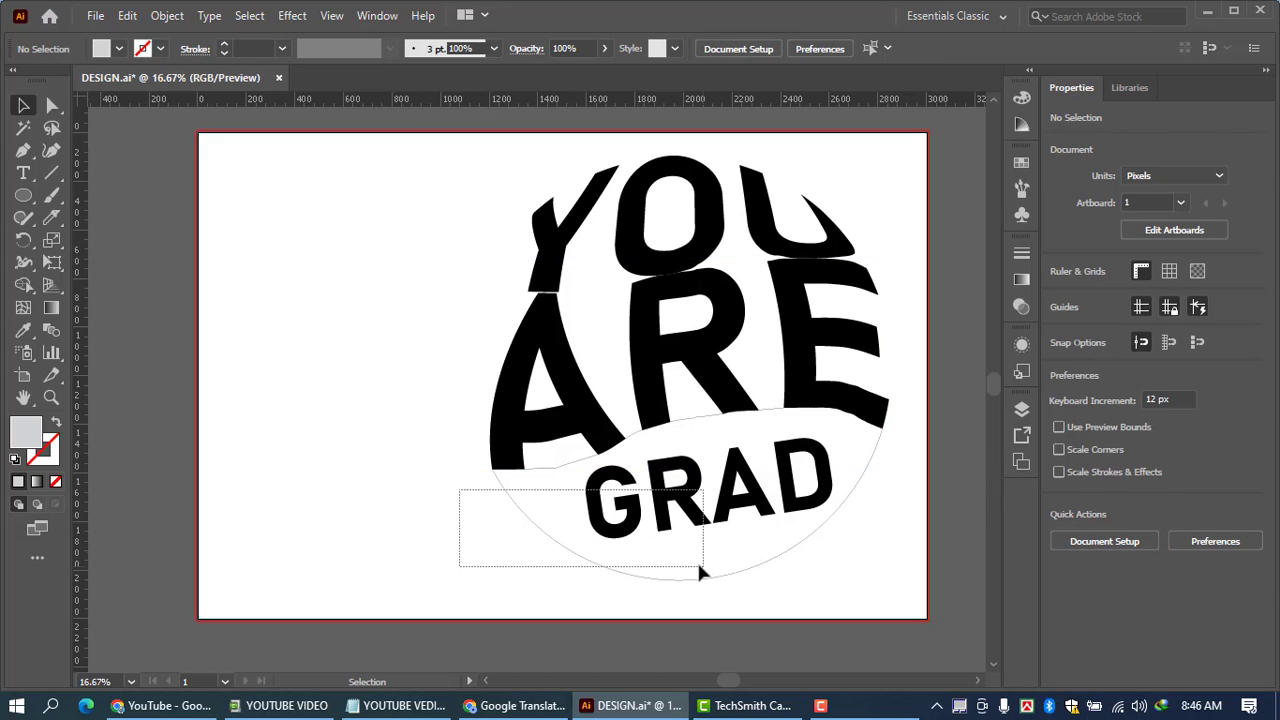
left_click(167, 15)
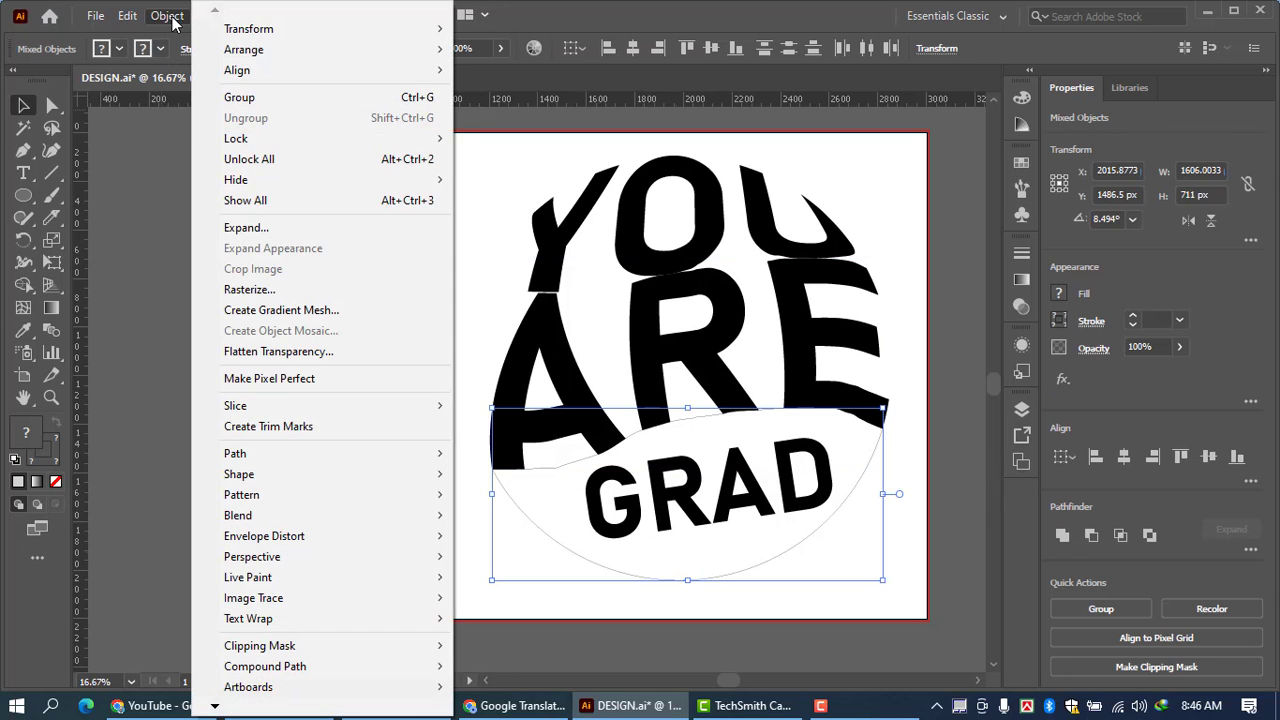
mouse_move(262, 538)
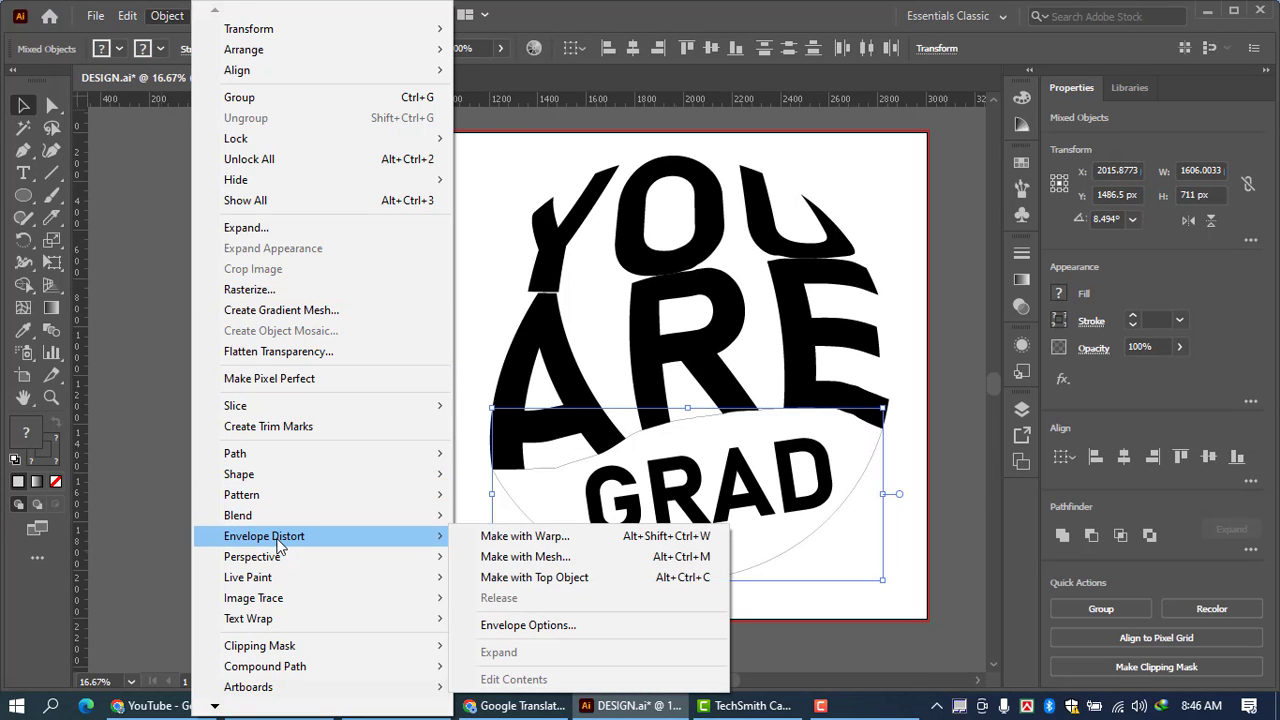
left_click(512, 583)
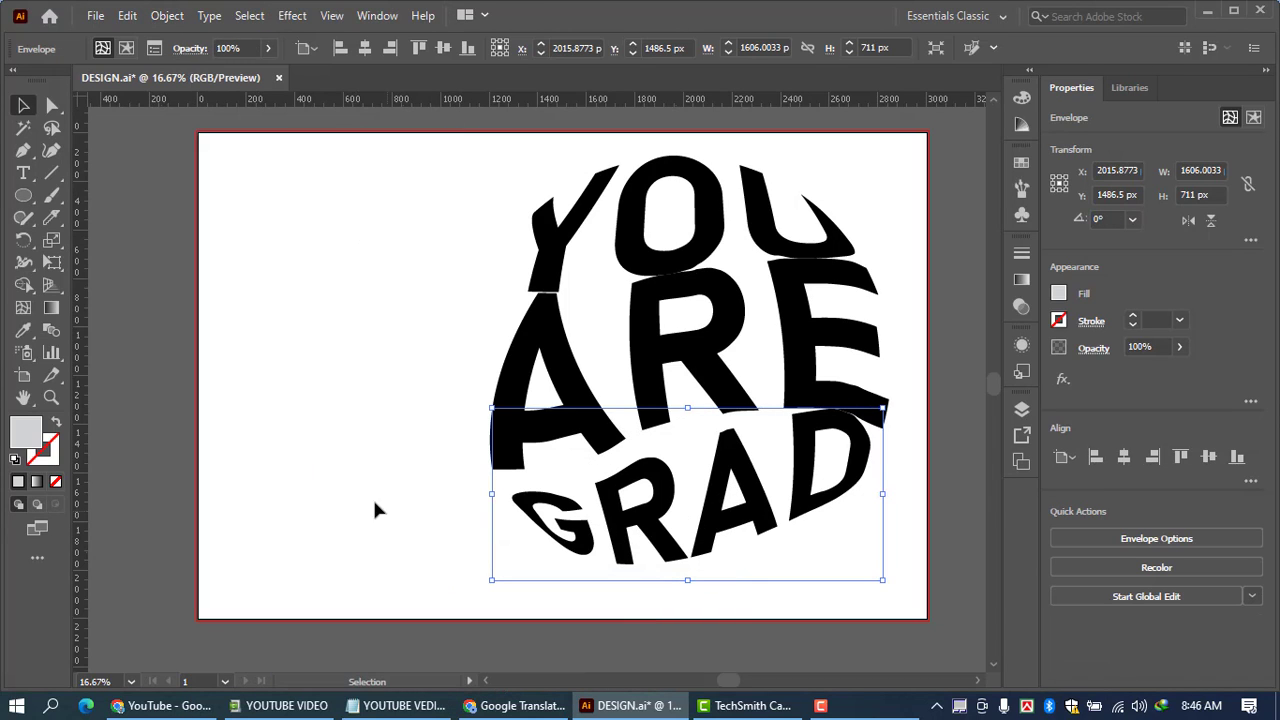
left_click(335, 442)
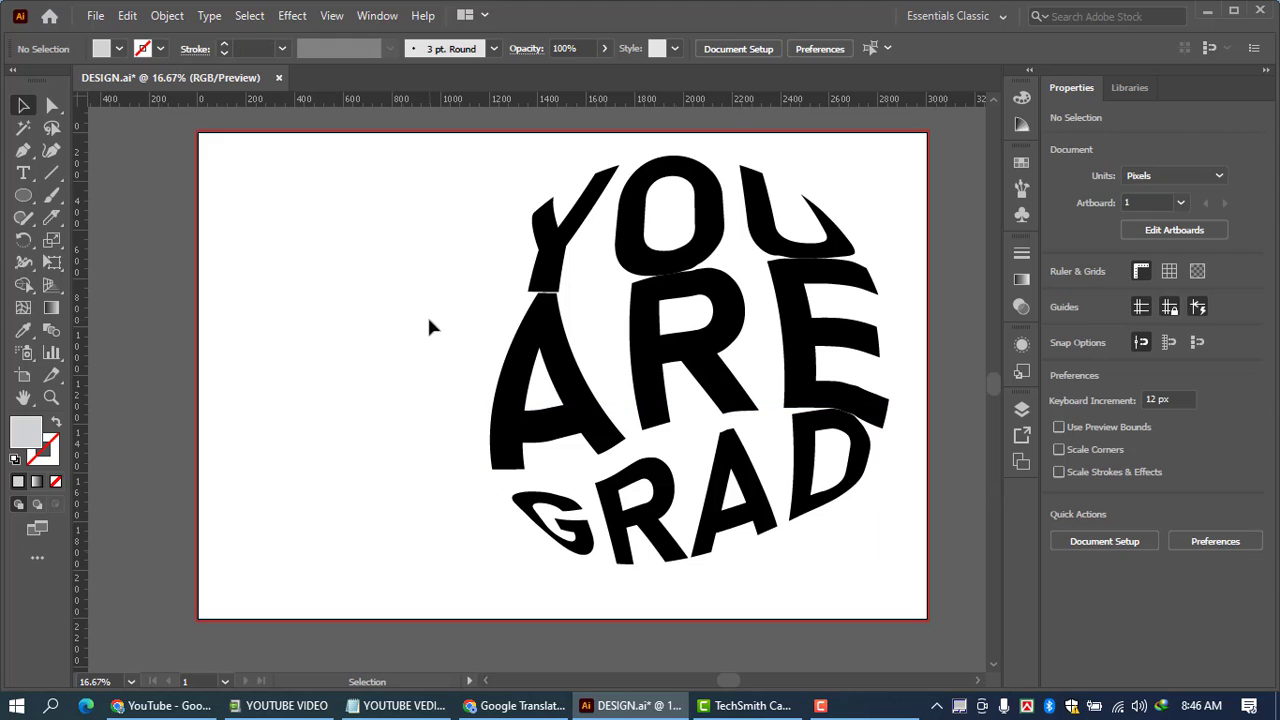
Move all three distorted words together about 575 px left and 32 px down toward the artboard's center, and deselect them
left_click_drag(466, 188, 876, 541)
left_click_drag(716, 374, 573, 380)
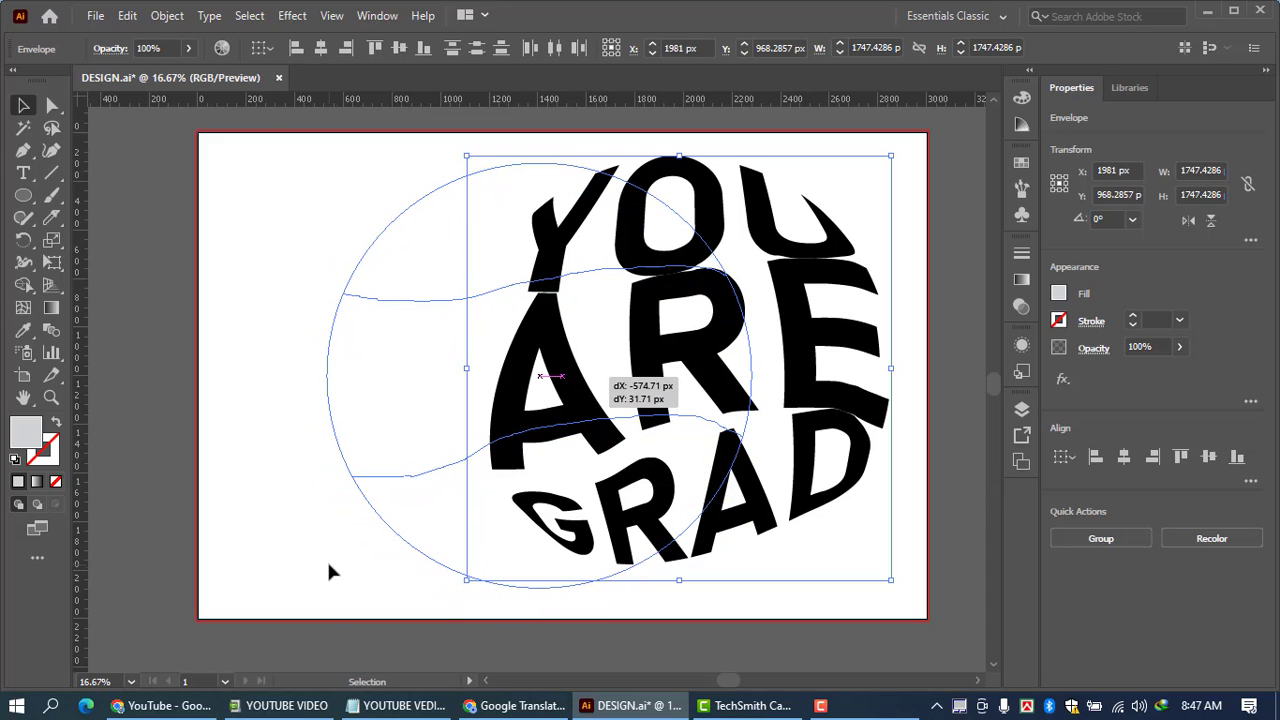
left_click(254, 501)
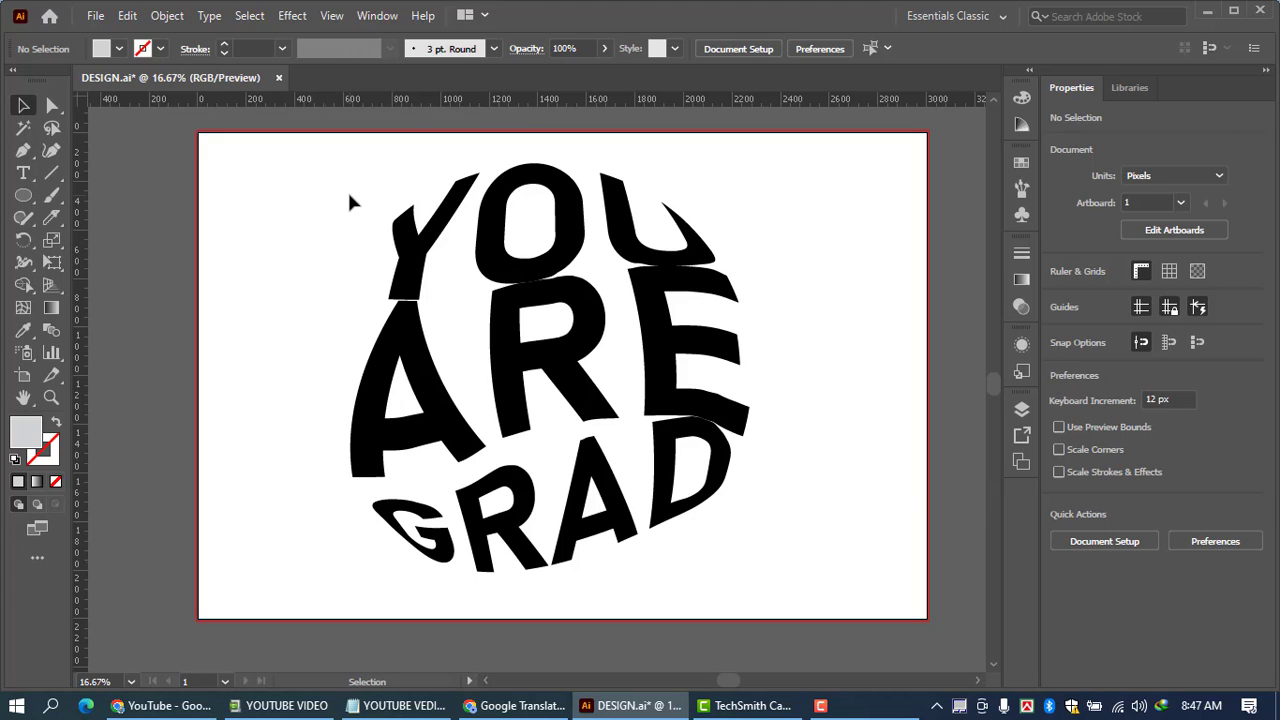
Expand the three word envelopes together with the Object and Fill options enabled
left_click_drag(345, 200, 792, 542)
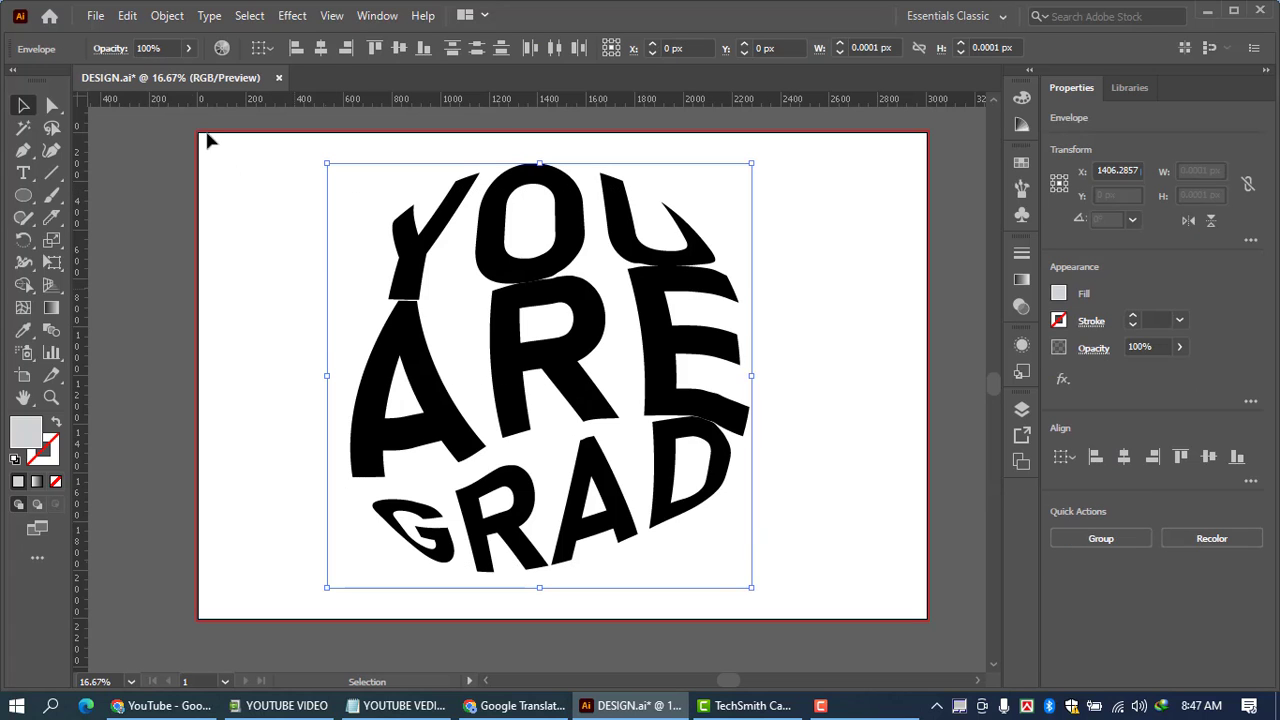
left_click(167, 16)
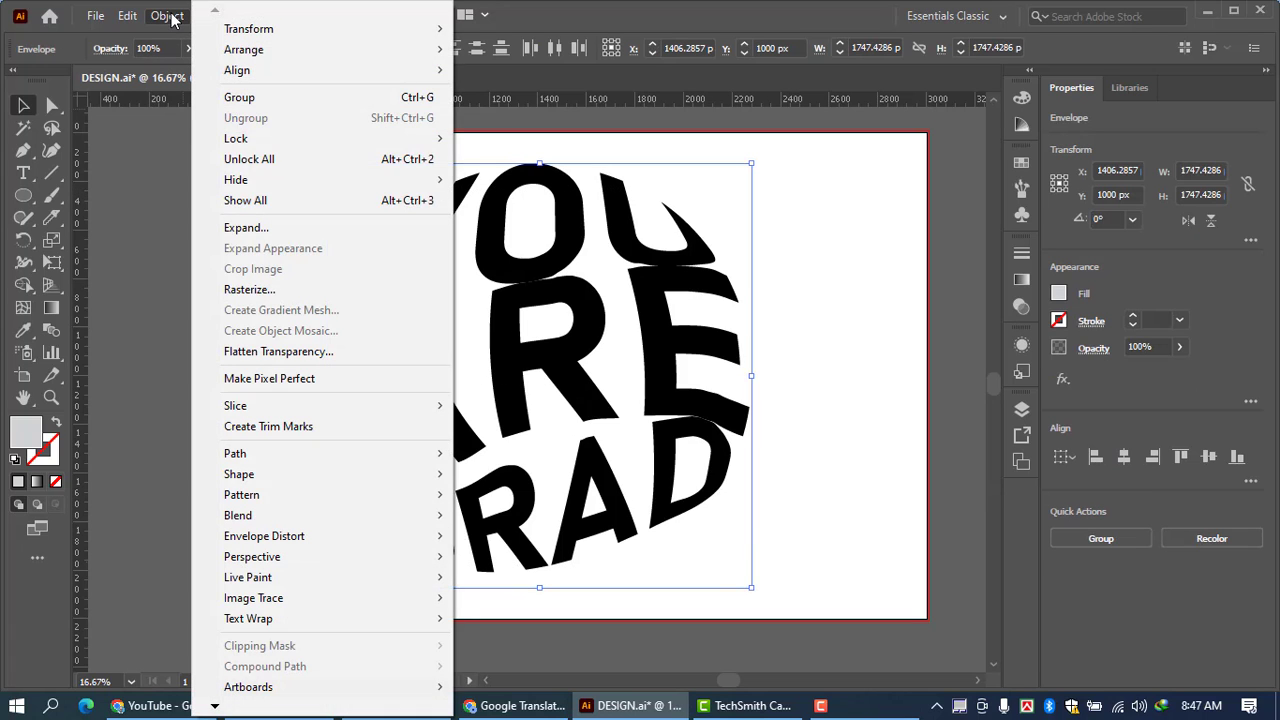
left_click(260, 232)
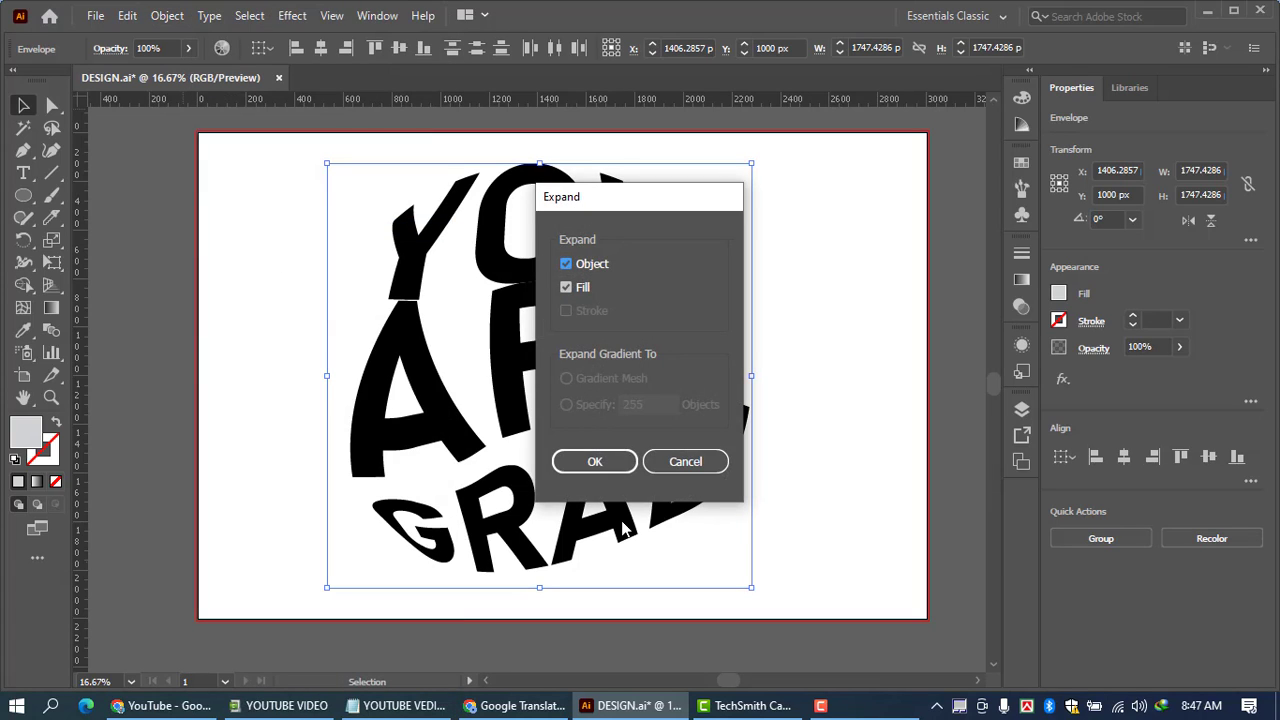
left_click(609, 459)
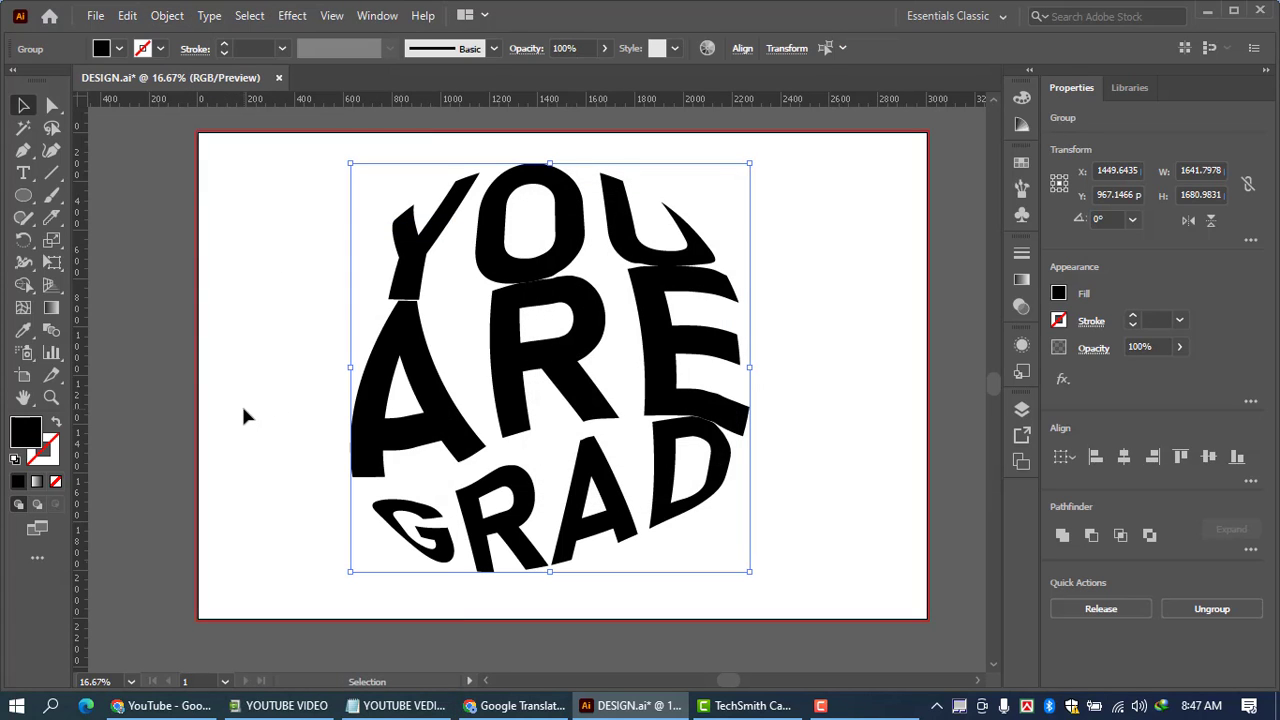
Fill the expanded YOU ARE GRAD lettering with the orange swatch
left_click(119, 48)
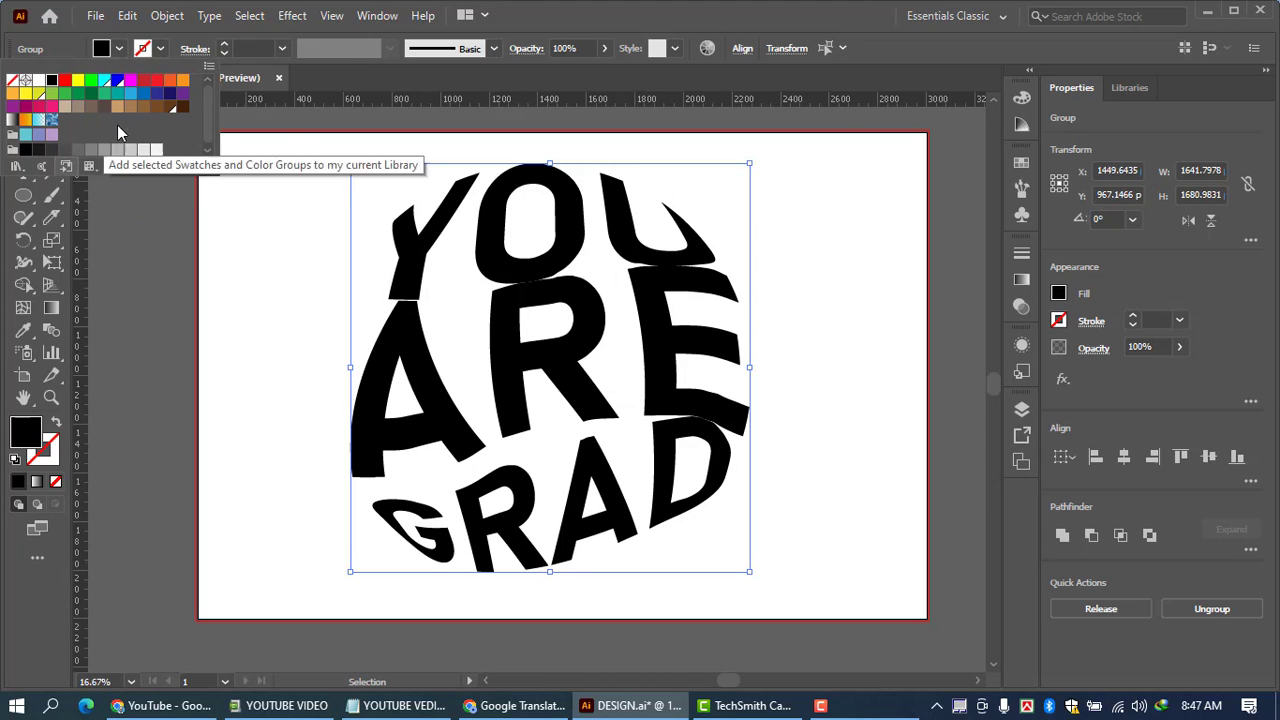
left_click(182, 79)
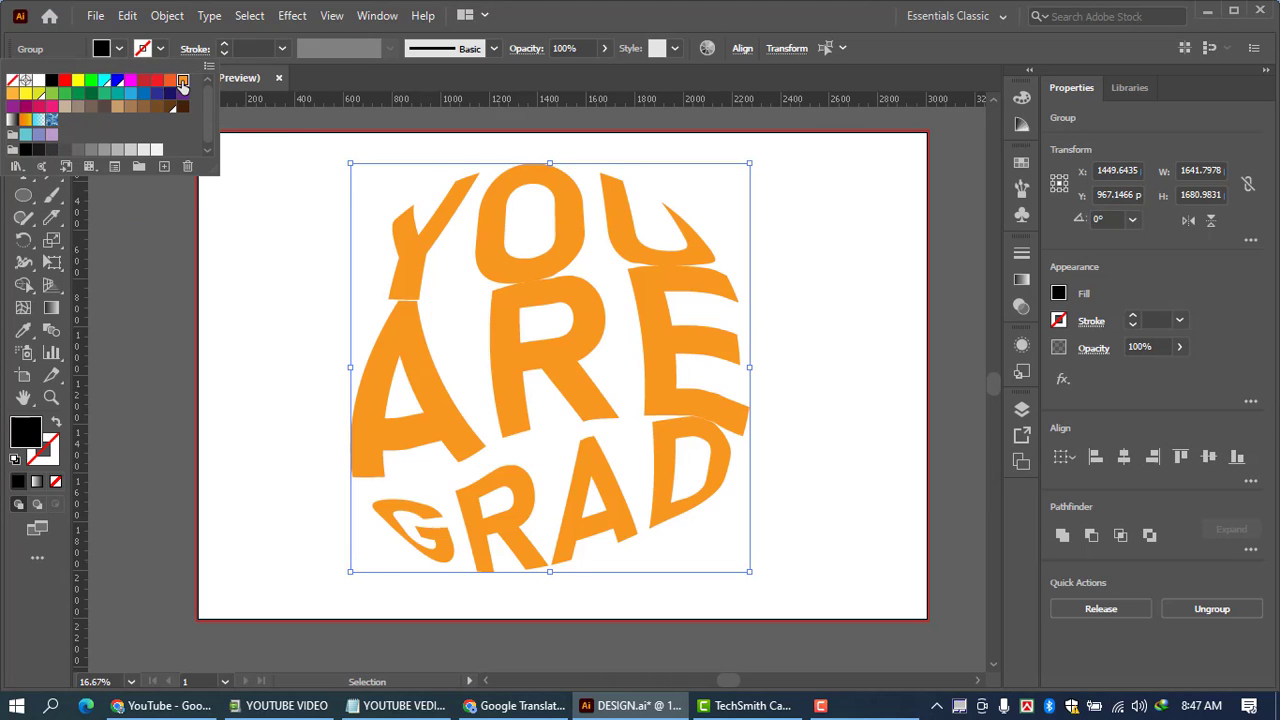
left_click(141, 319)
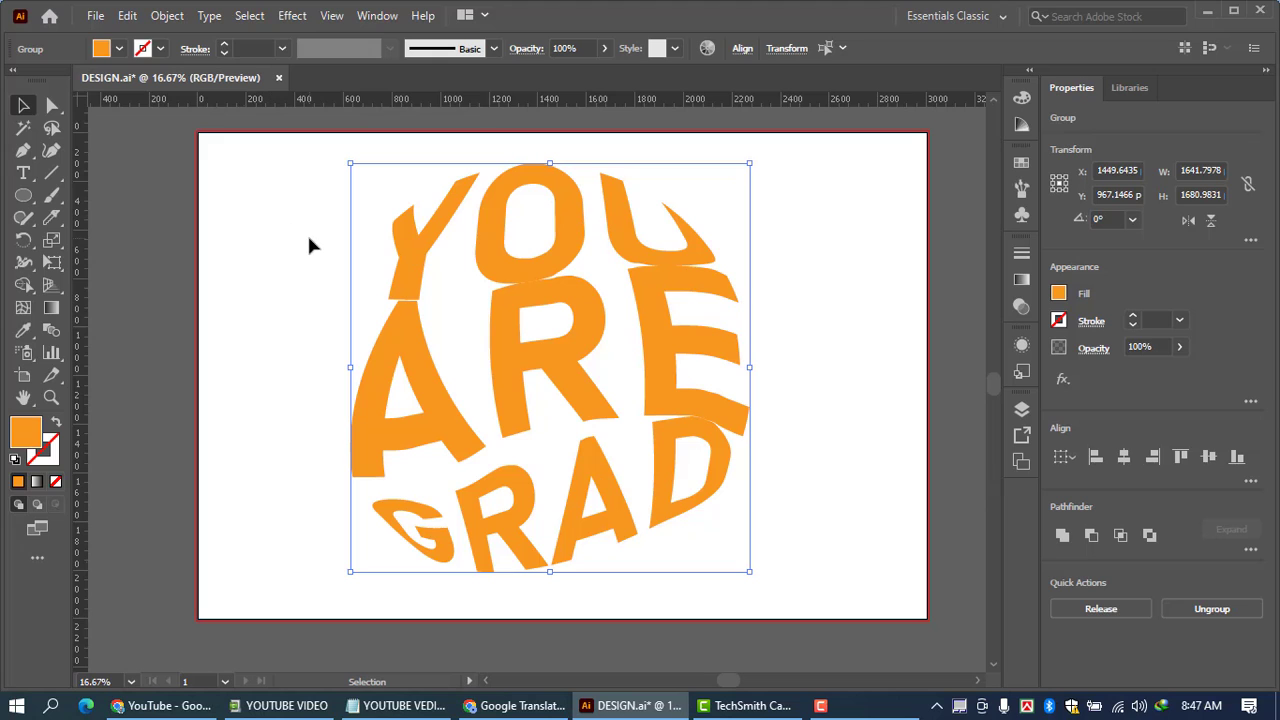
Group the three orange words into one object and reselect the group
left_click_drag(290, 186, 730, 482)
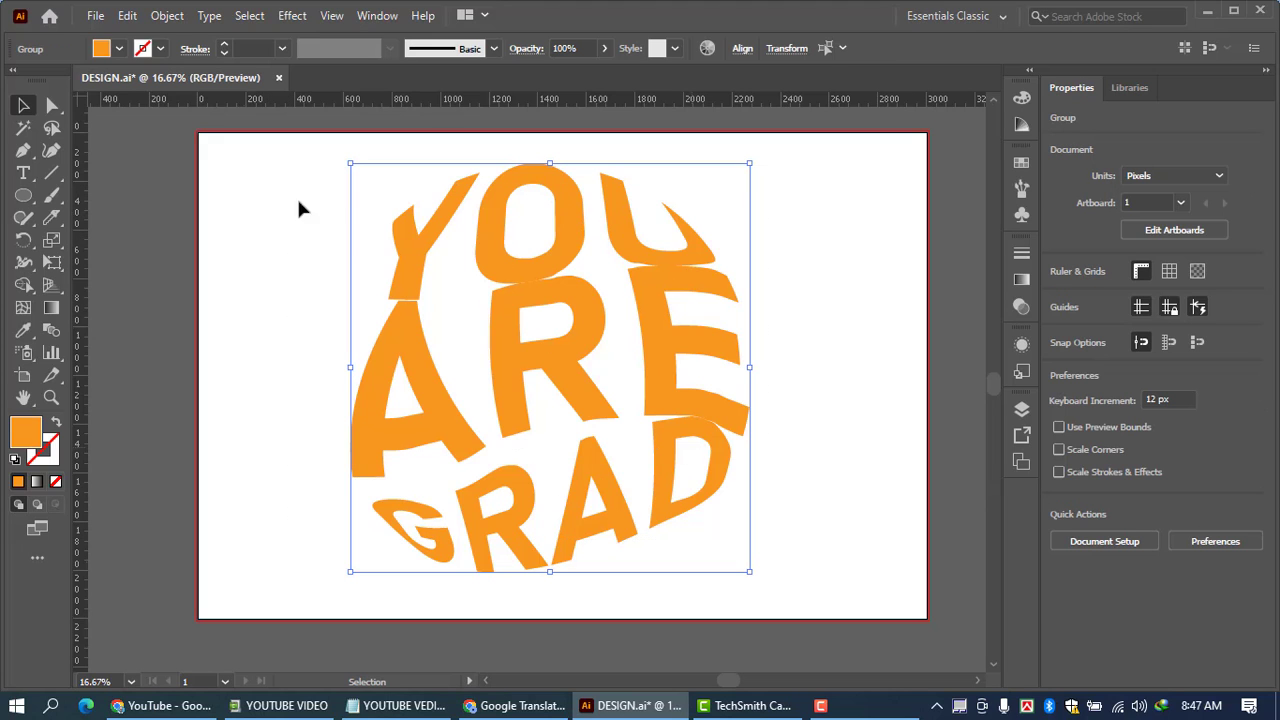
left_click(167, 16)
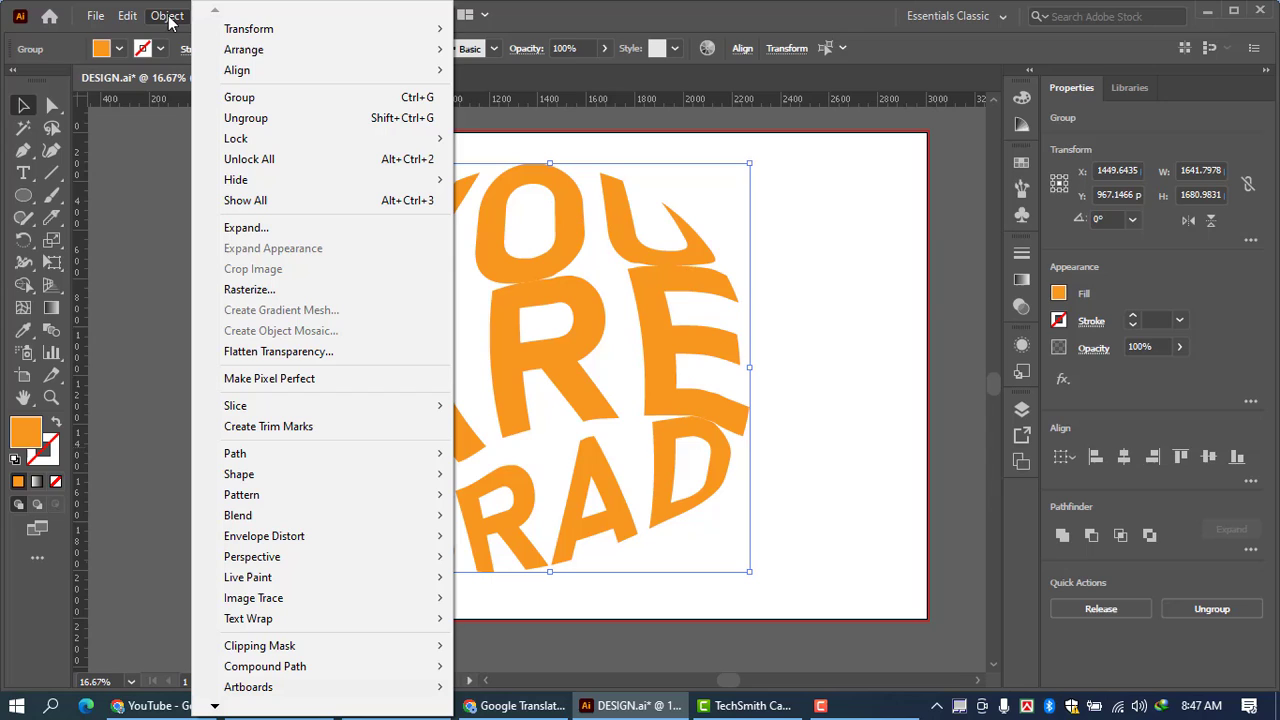
left_click(420, 99)
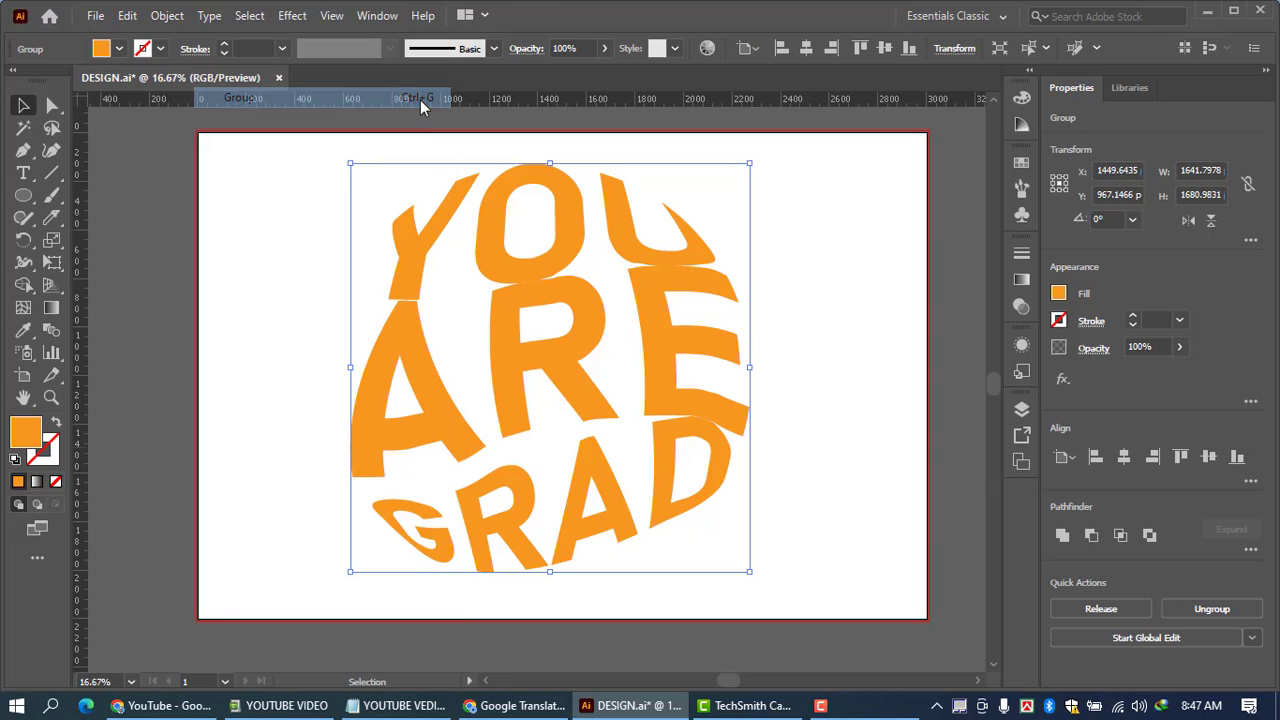
left_click(297, 239)
left_click(413, 244)
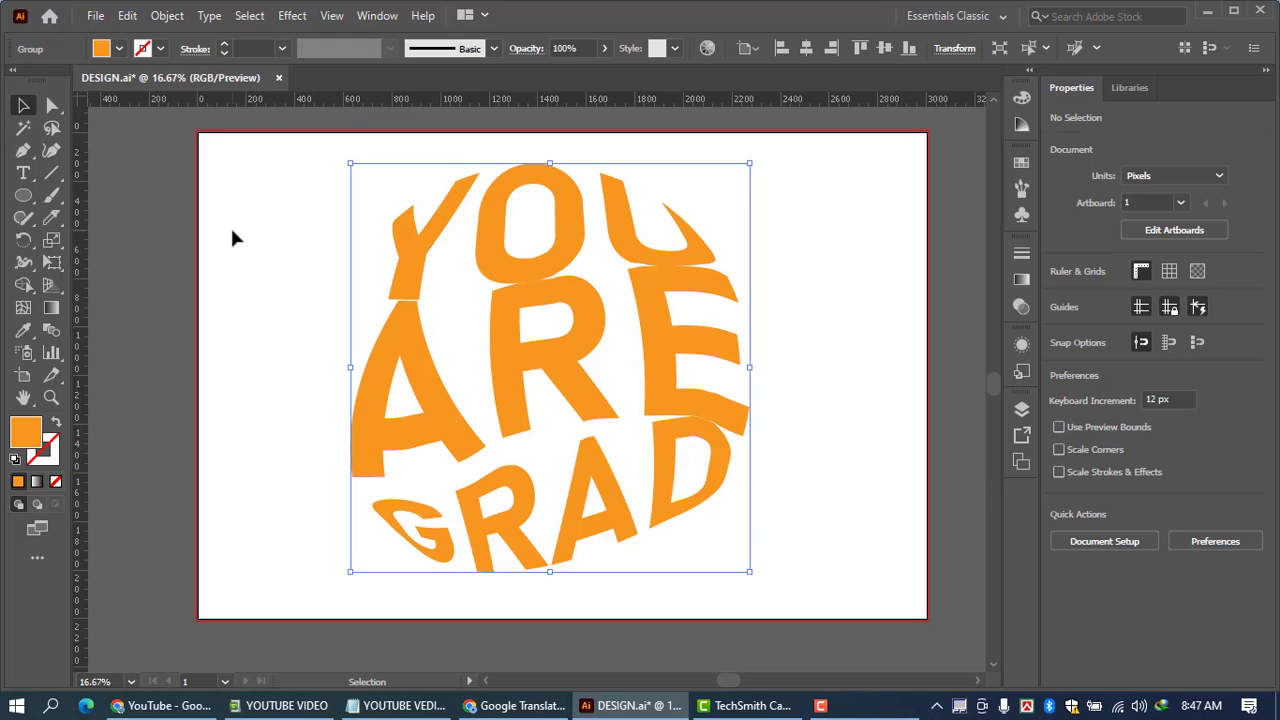
Copy the lettering group, paste it in back, and scale the copy down around its center to about 277 by 284 px
left_click(128, 16)
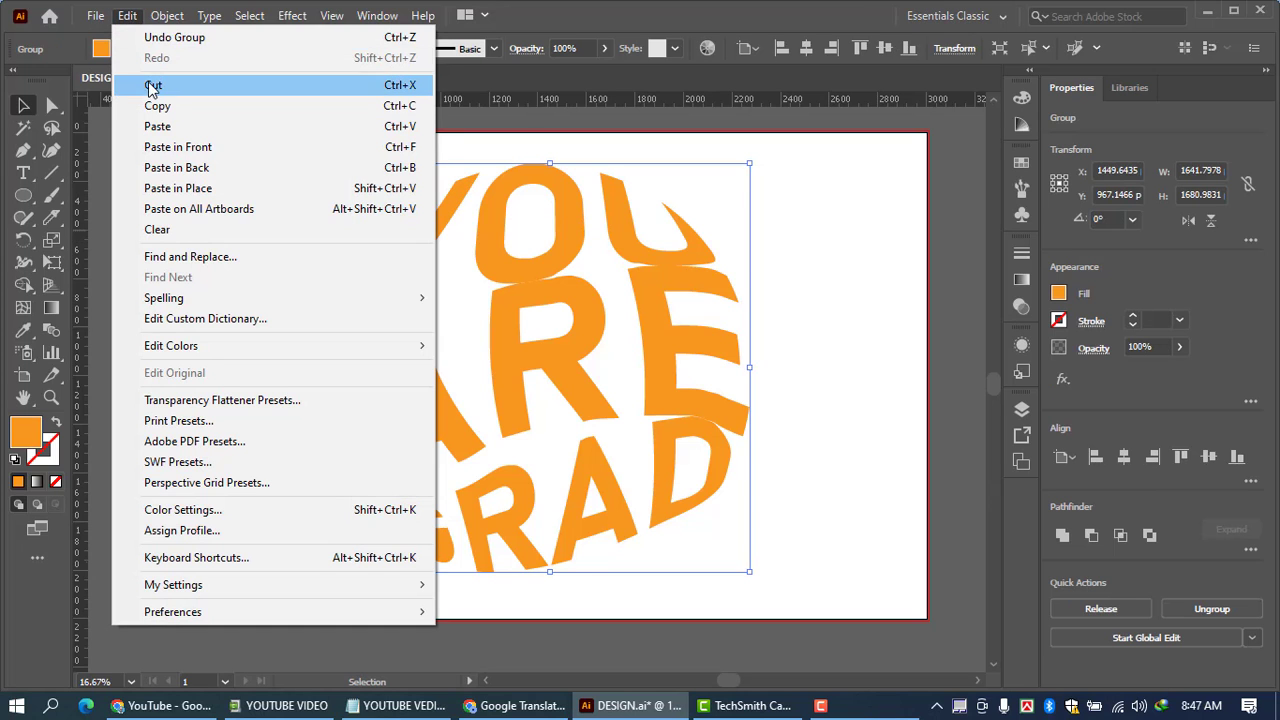
left_click(157, 106)
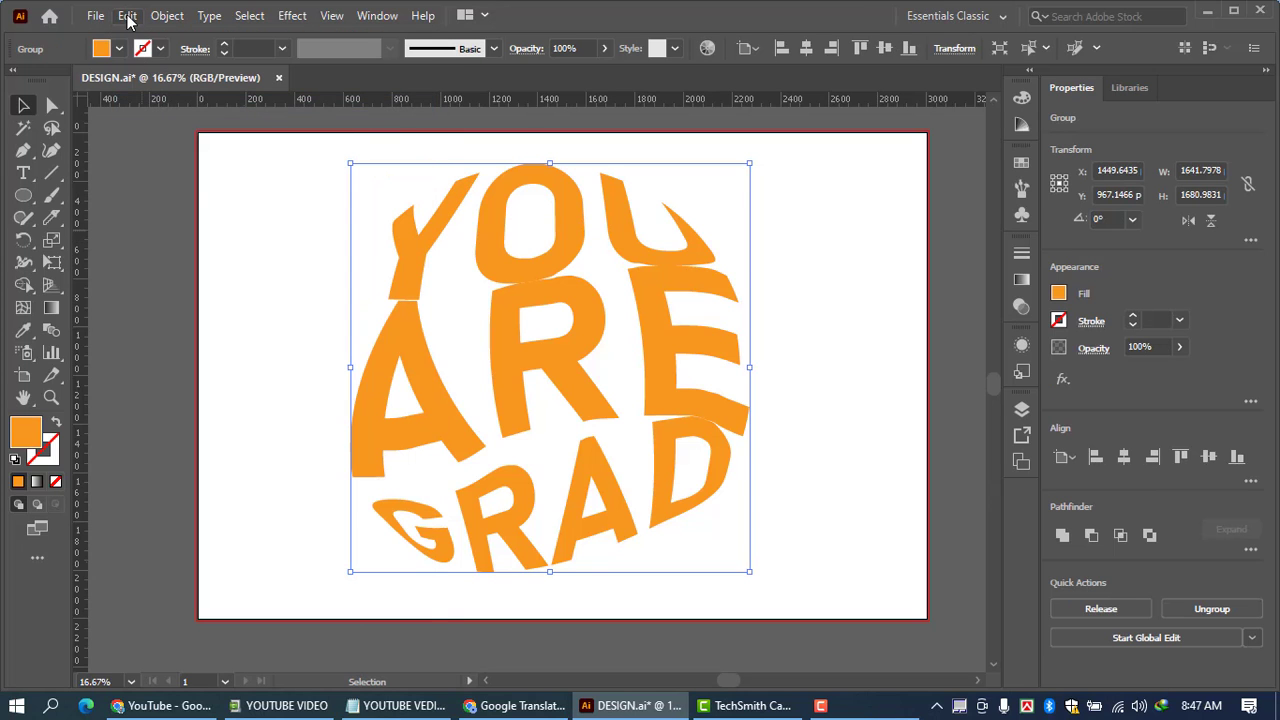
left_click(128, 16)
left_click(185, 167)
left_click_drag(748, 572, 627, 404)
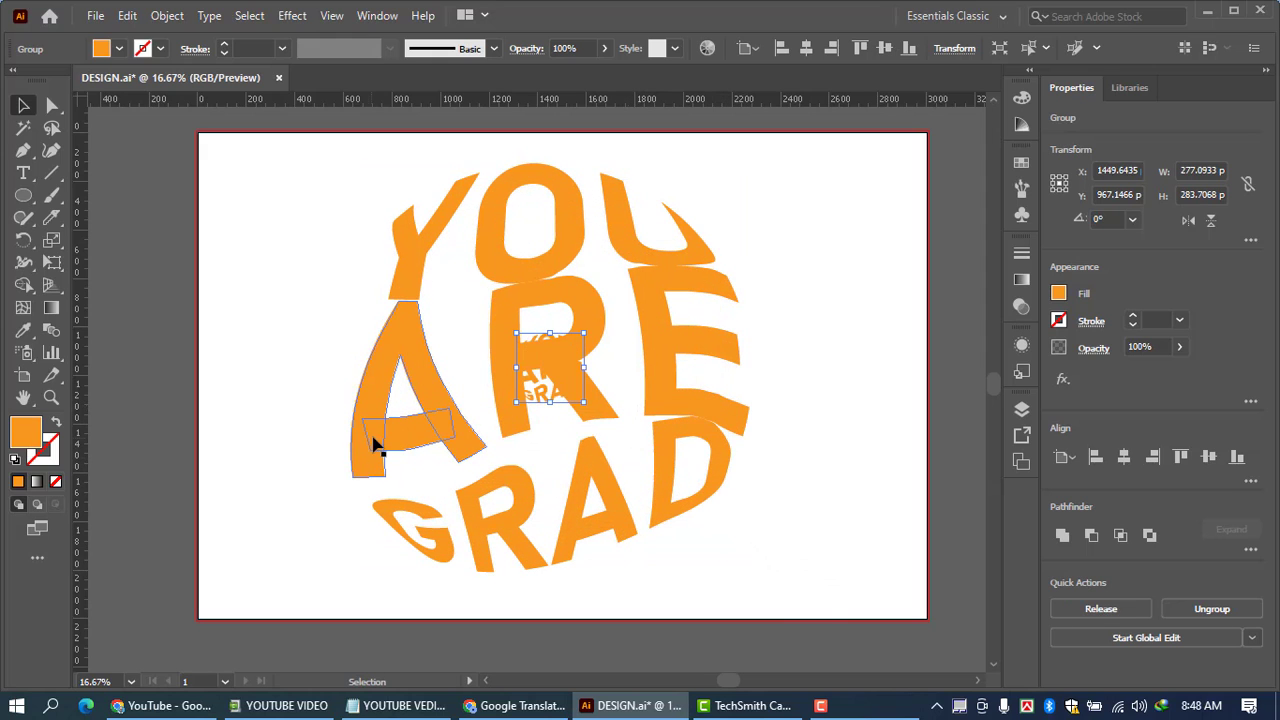
Fill the small lettering copy with black and deselect it
left_click(119, 49)
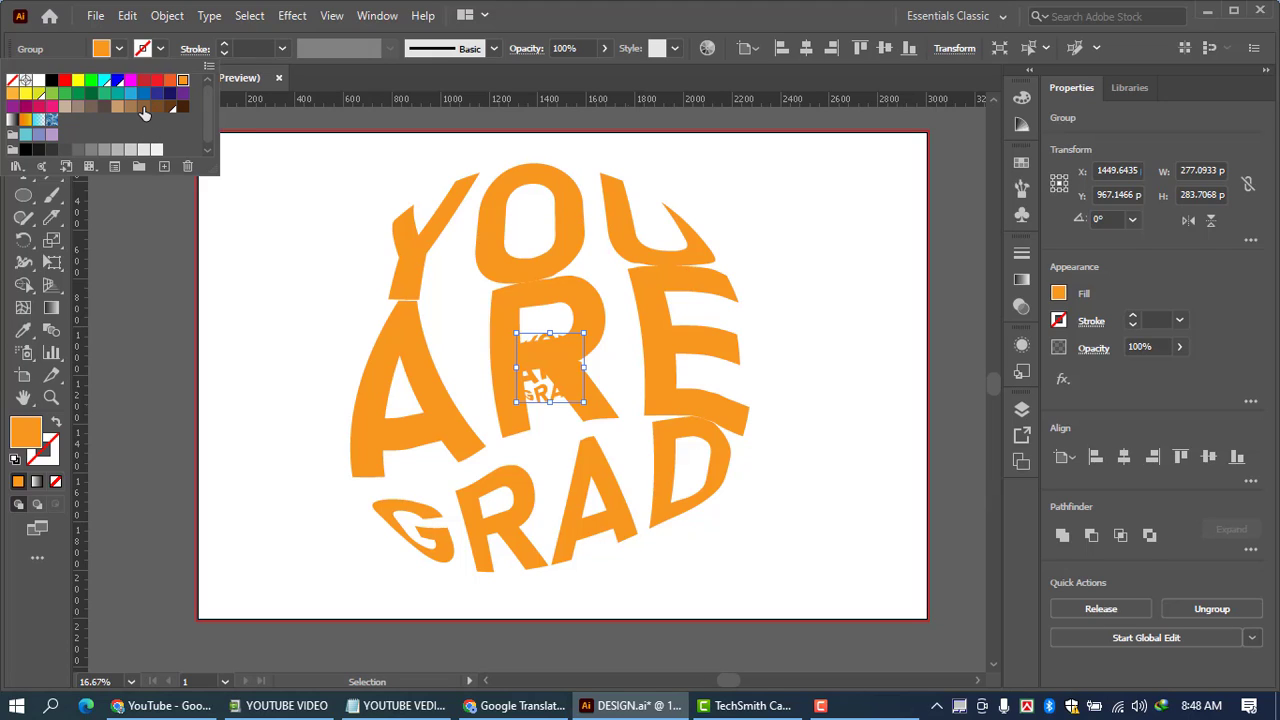
left_click(52, 85)
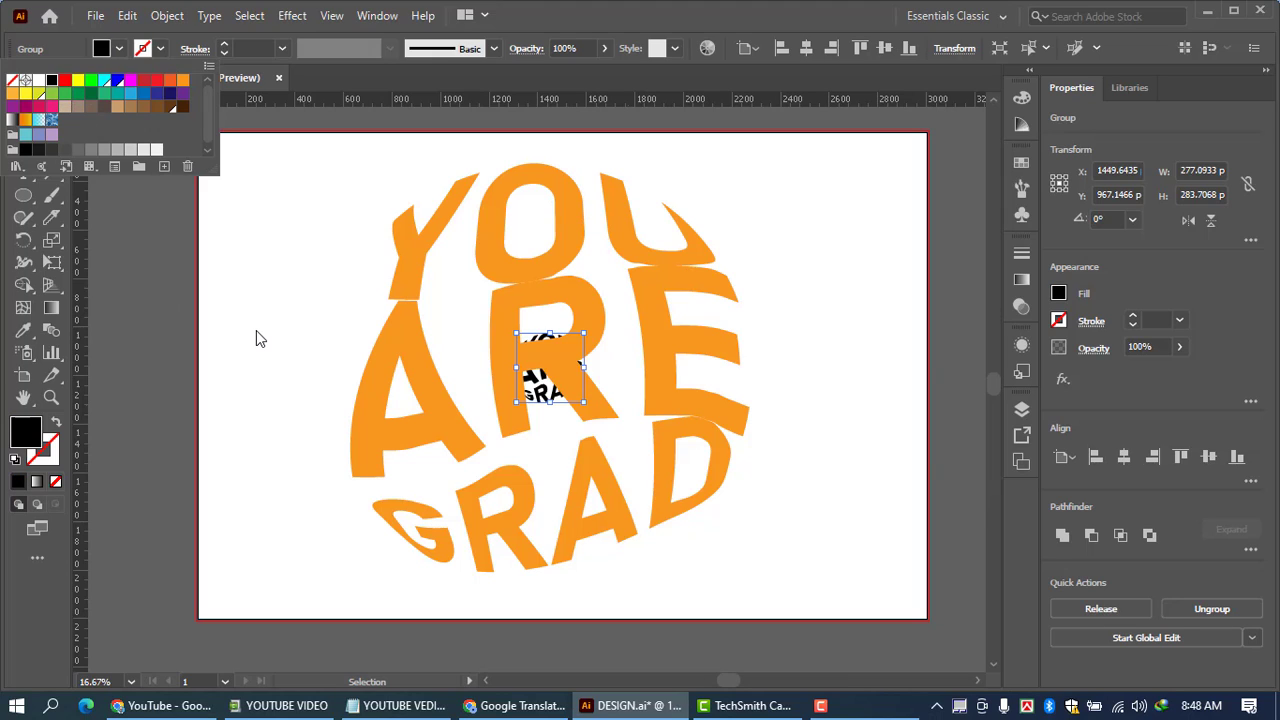
left_click(256, 331)
Select the large orange and small black lettering together and make a blend between them
left_click_drag(363, 203, 751, 514)
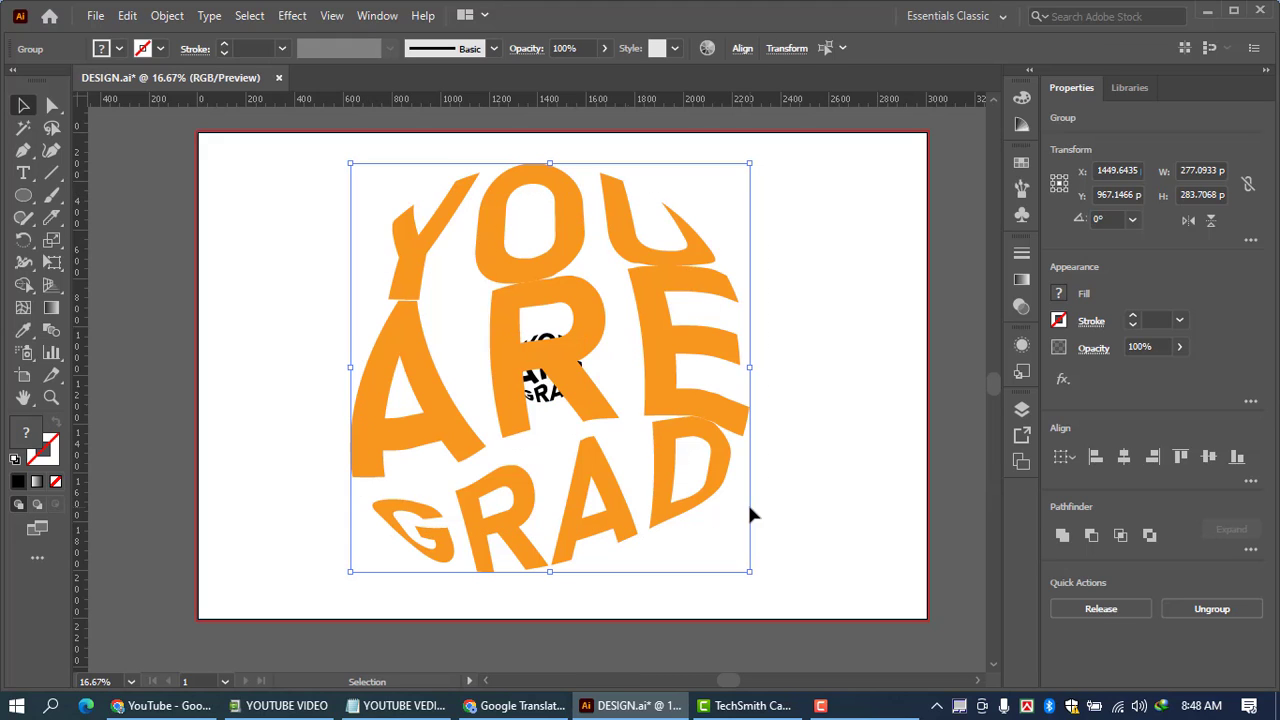
left_click(167, 16)
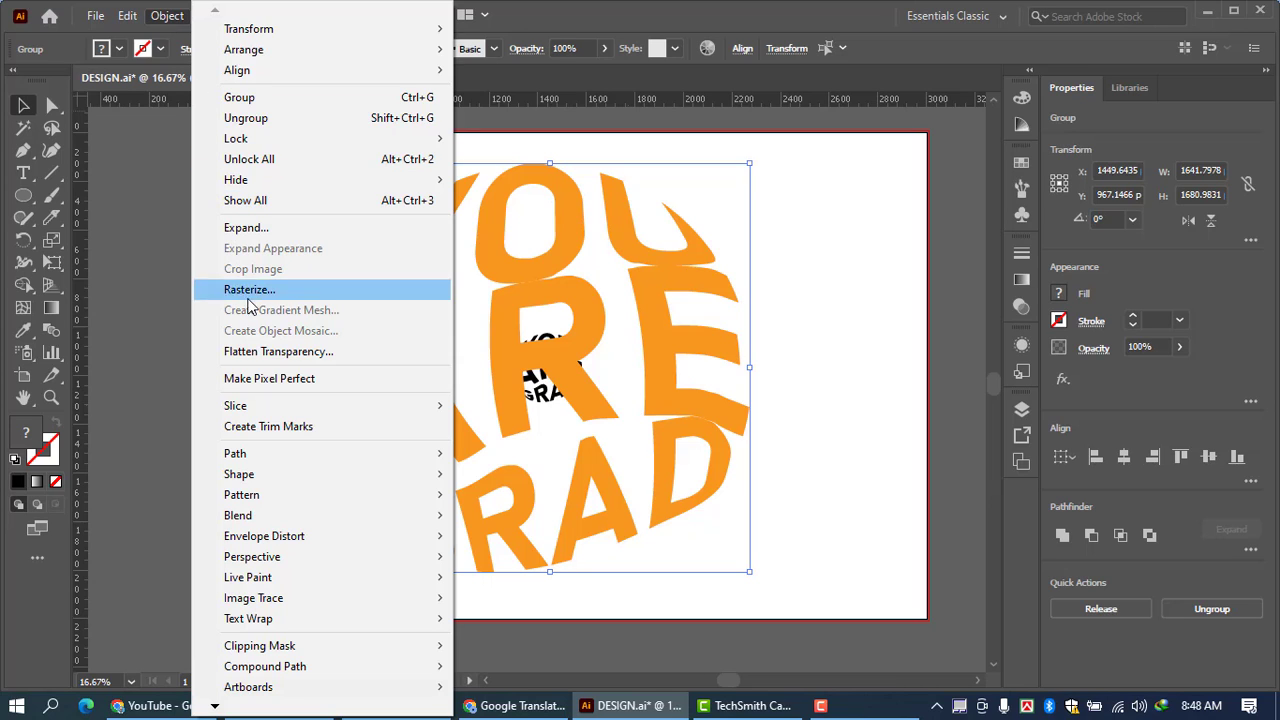
mouse_move(271, 516)
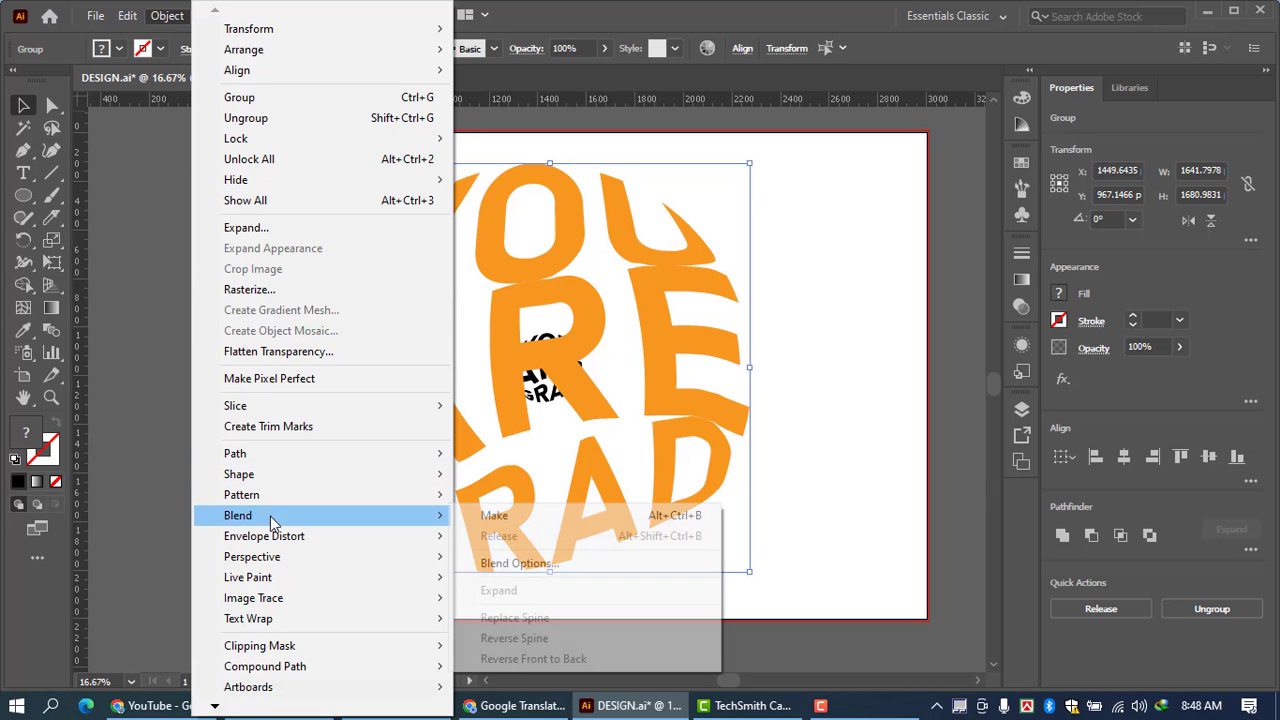
left_click(496, 516)
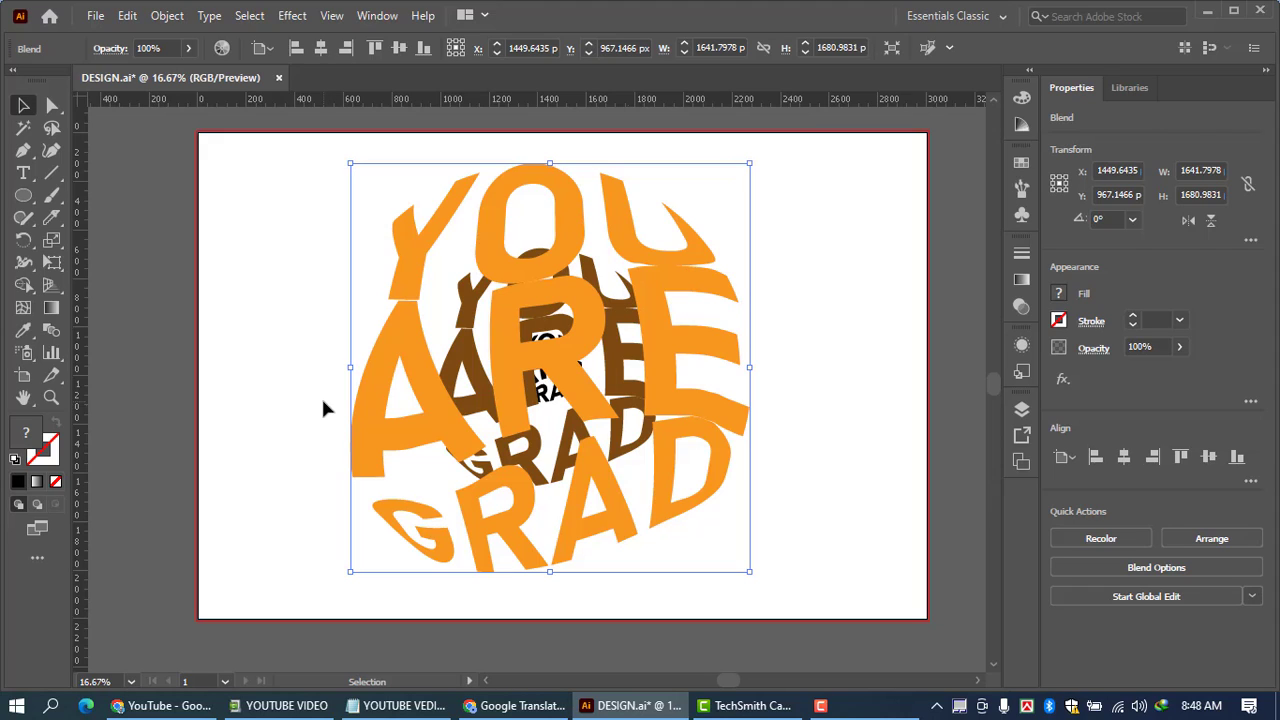
Set the blend spacing to Specified Steps with Preview enabled and raise the number of steps to 41
double_click(56, 326)
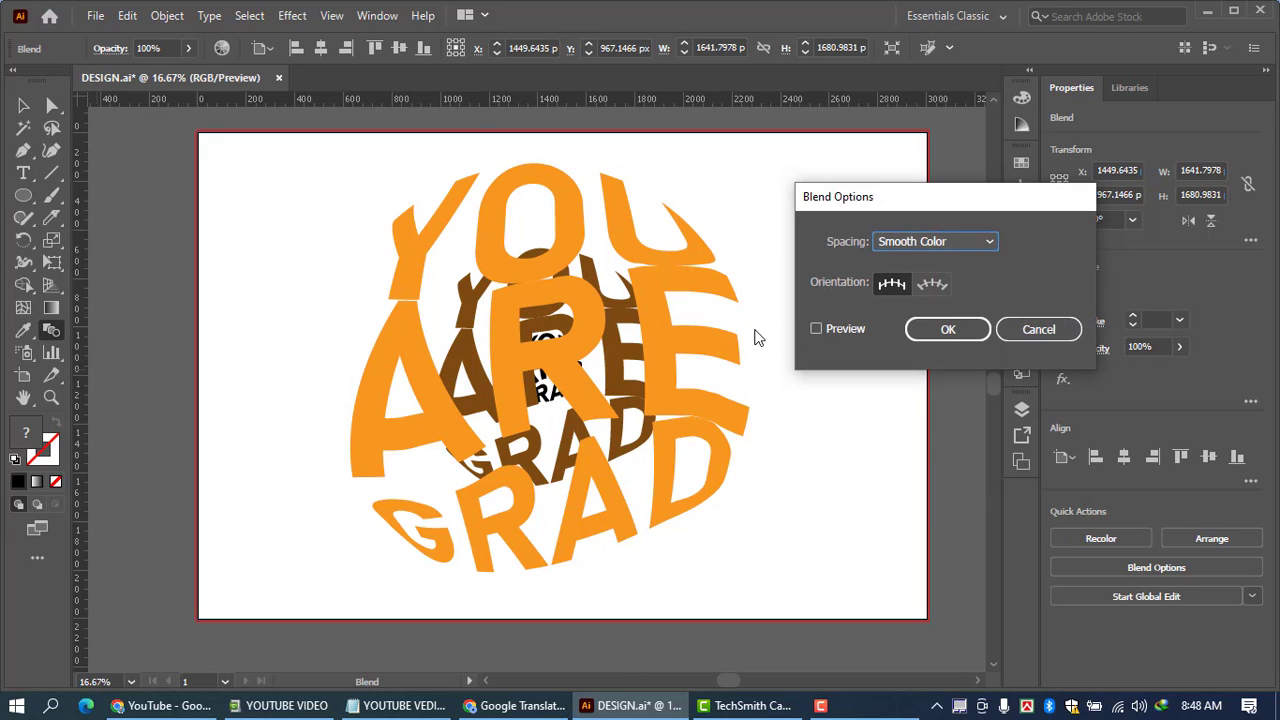
left_click(992, 246)
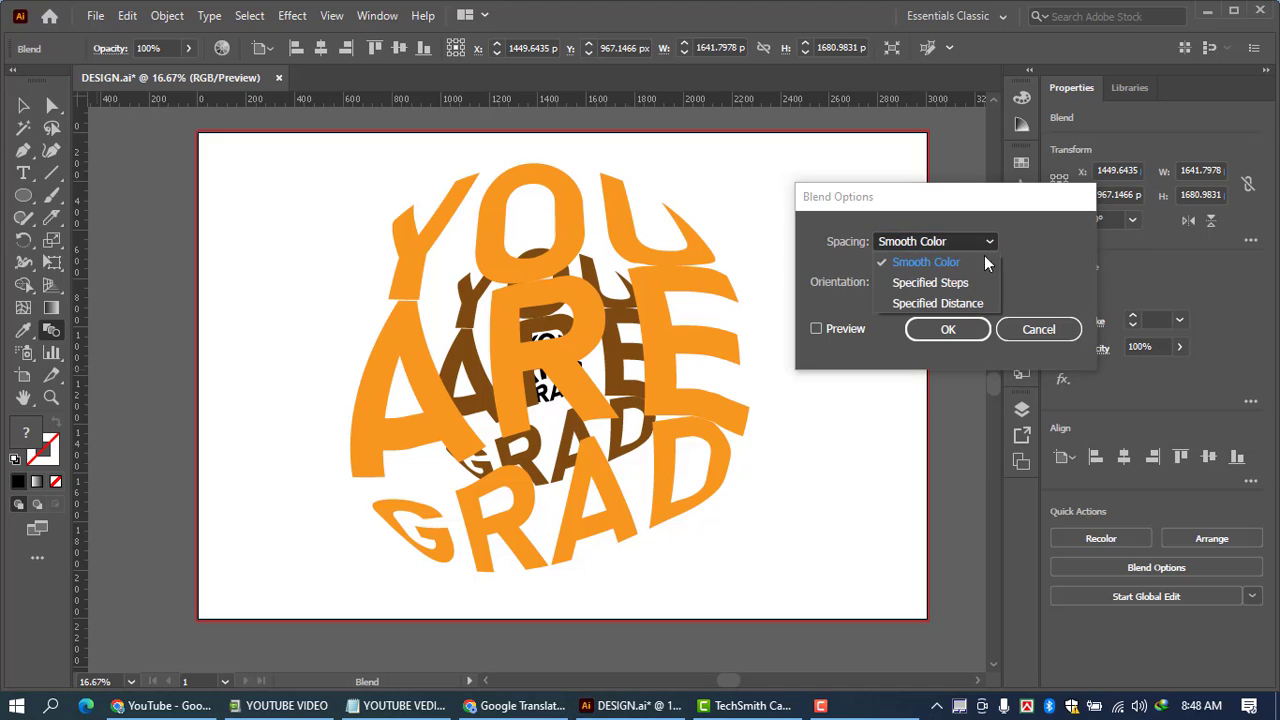
left_click(957, 284)
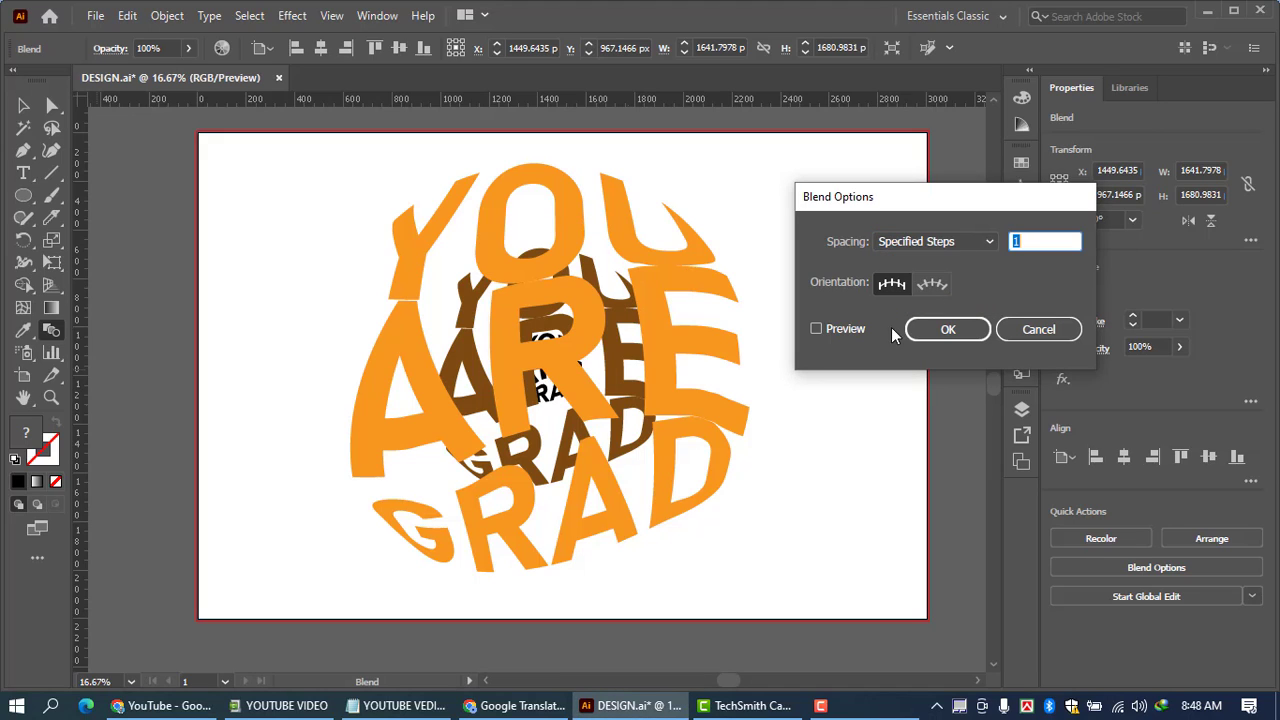
left_click(817, 329)
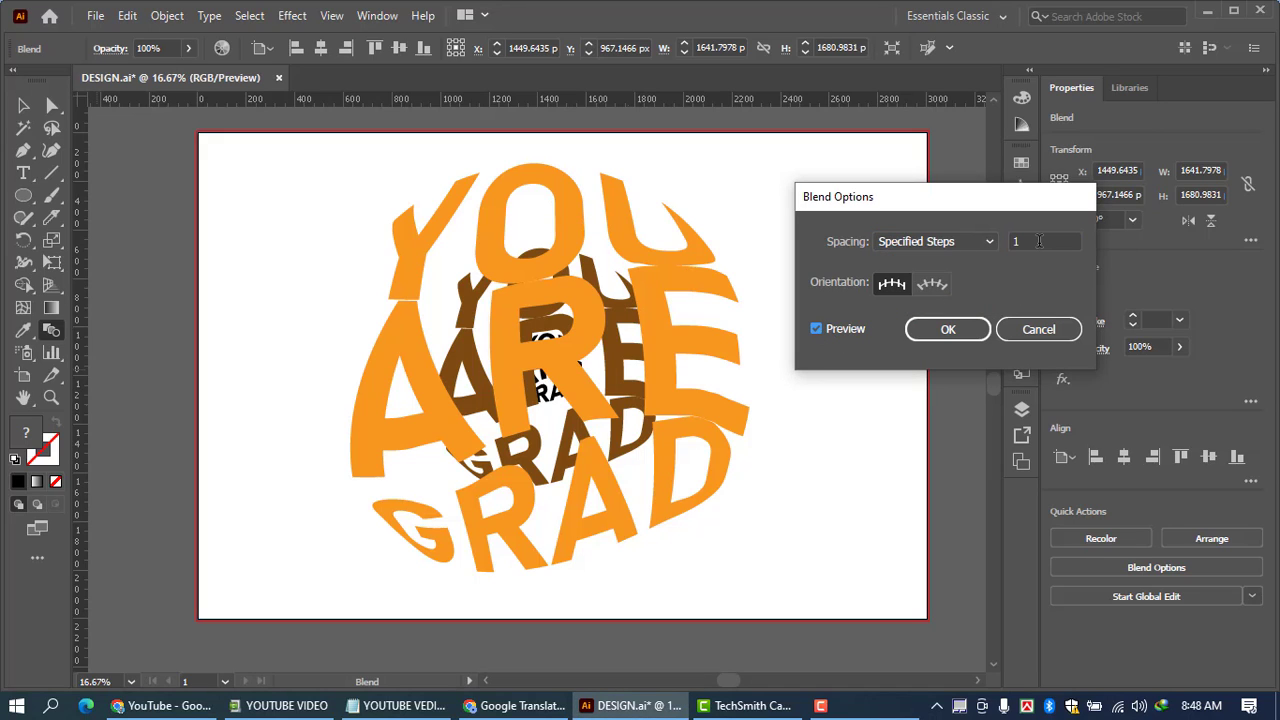
left_click(1039, 241)
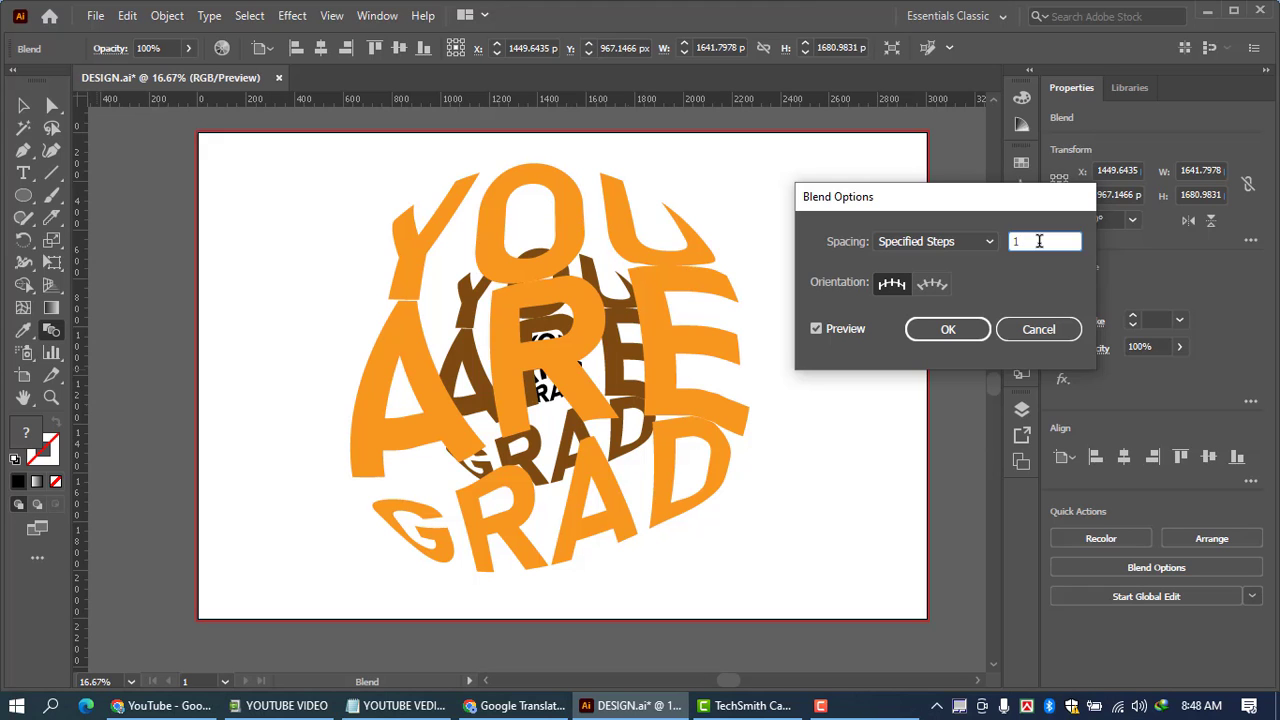
key("Up")
key("Up")
key("Up")
key("Up")
key("Up")
key("Up")
key("Up")
key("Up")
key("Up")
key("Up")
key("Up")
key("Up")
key("Up")
key("Up")
key("Up")
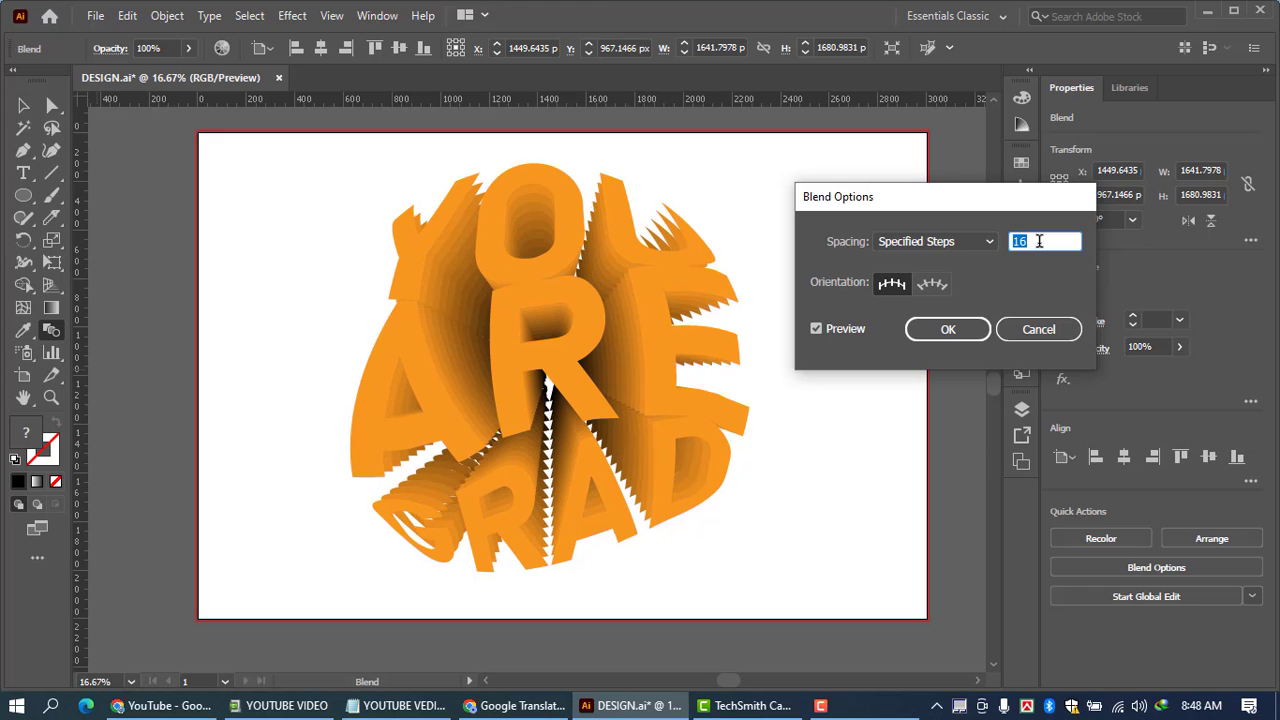
key("Up")
key("Up")
key("Up")
key("Up")
key("Up")
key("Up")
key("Up")
key("Up")
key("Up")
key("Up")
key("Up")
key("Up")
key("Up")
key("Up")
key("Up")
key("Up")
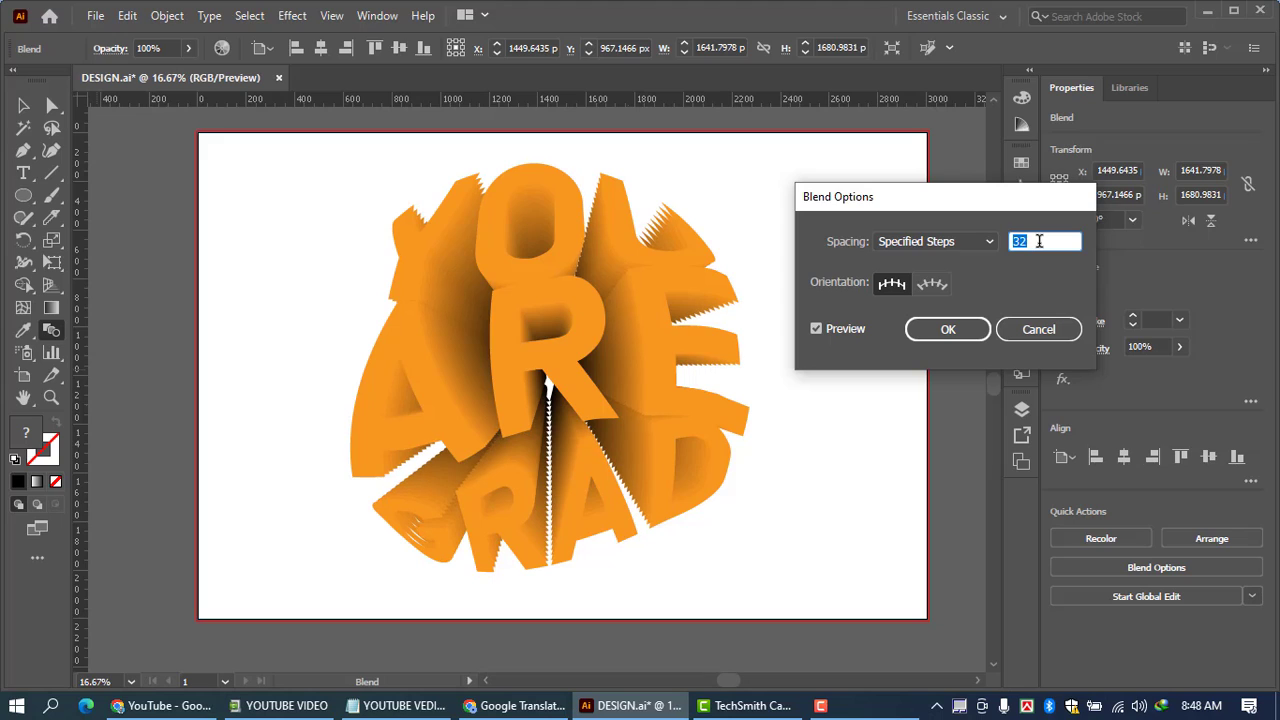
key("Up")
key("Up")
key("Up")
key("Up")
key("Up")
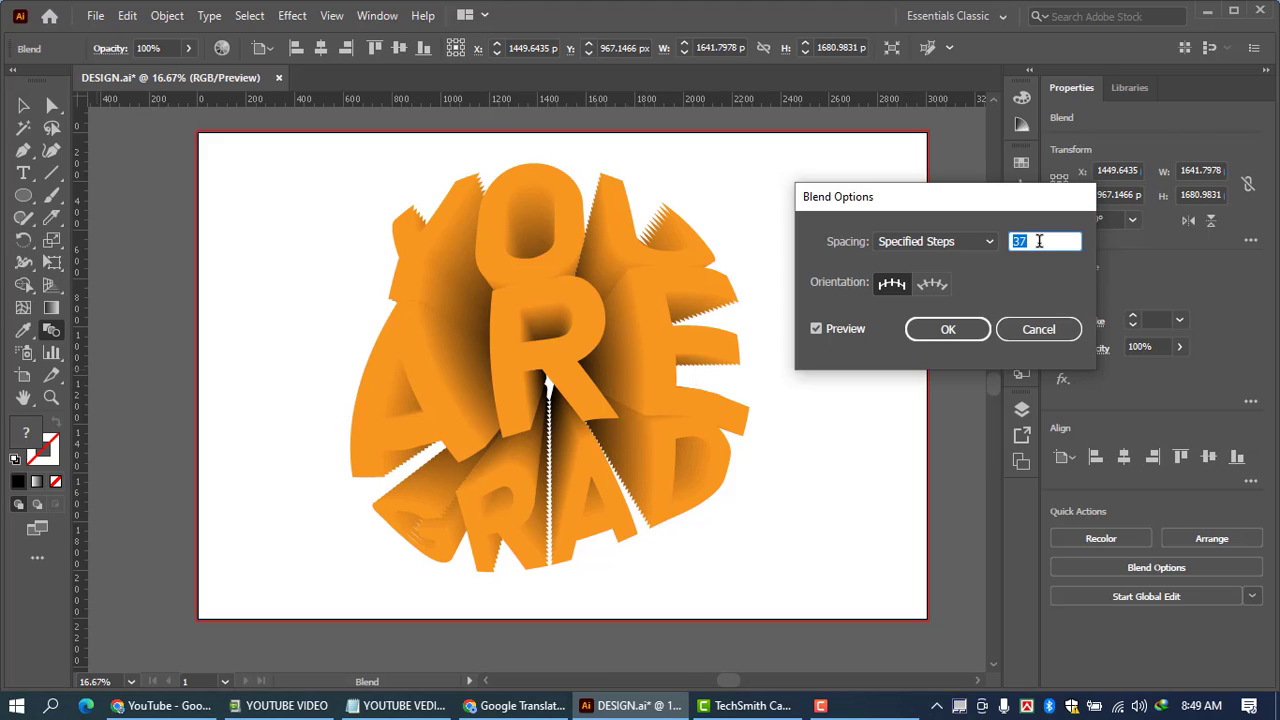
key("Up")
key("Up")
key("Up")
key("Up")
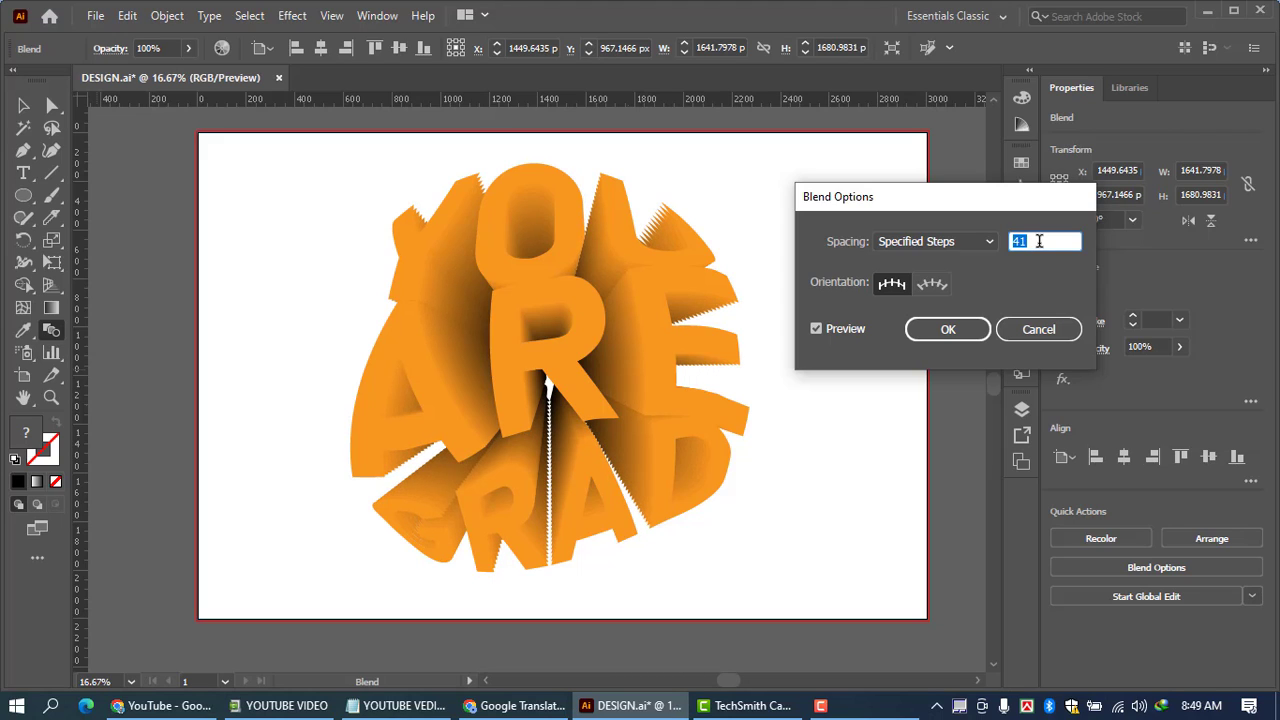
Increase the number of blend steps further for a smoother extrusion and apply the blend options
left_click(1039, 241)
left_click(974, 331)
key("Return")
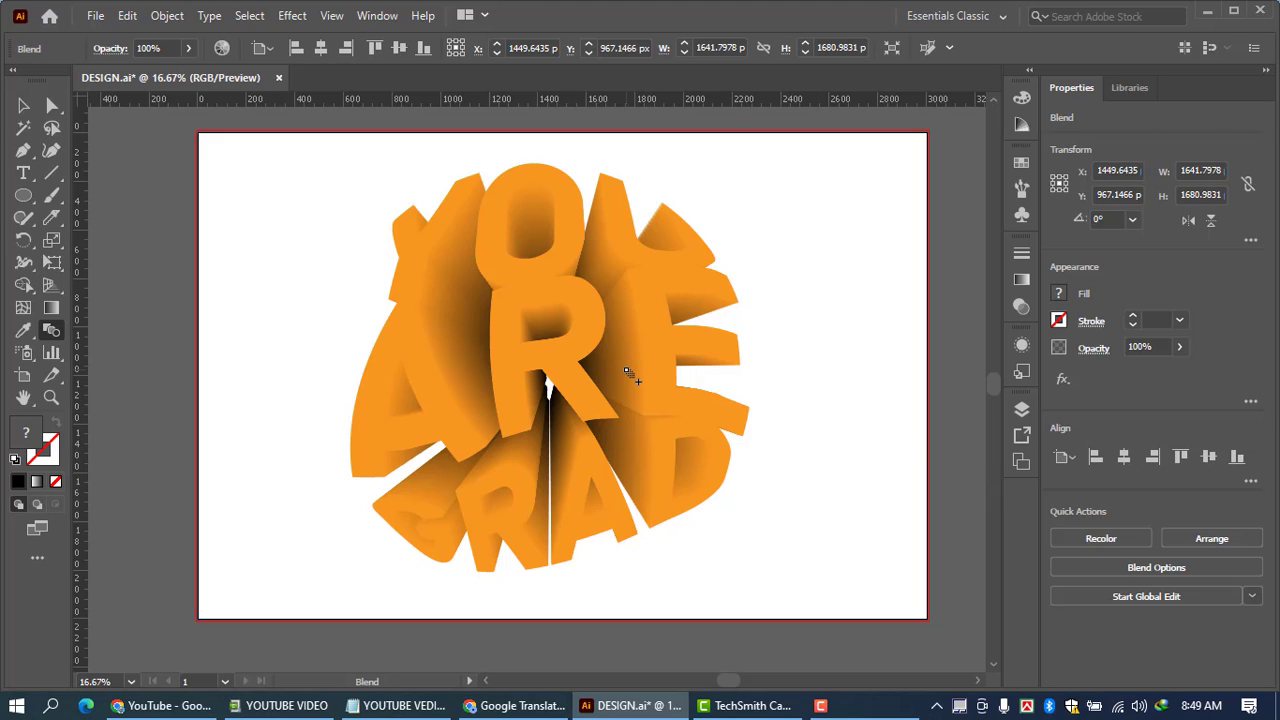
Examine the blend's layer structure down to its front word groups and back copy, keeping the whole blend selected
key("v")
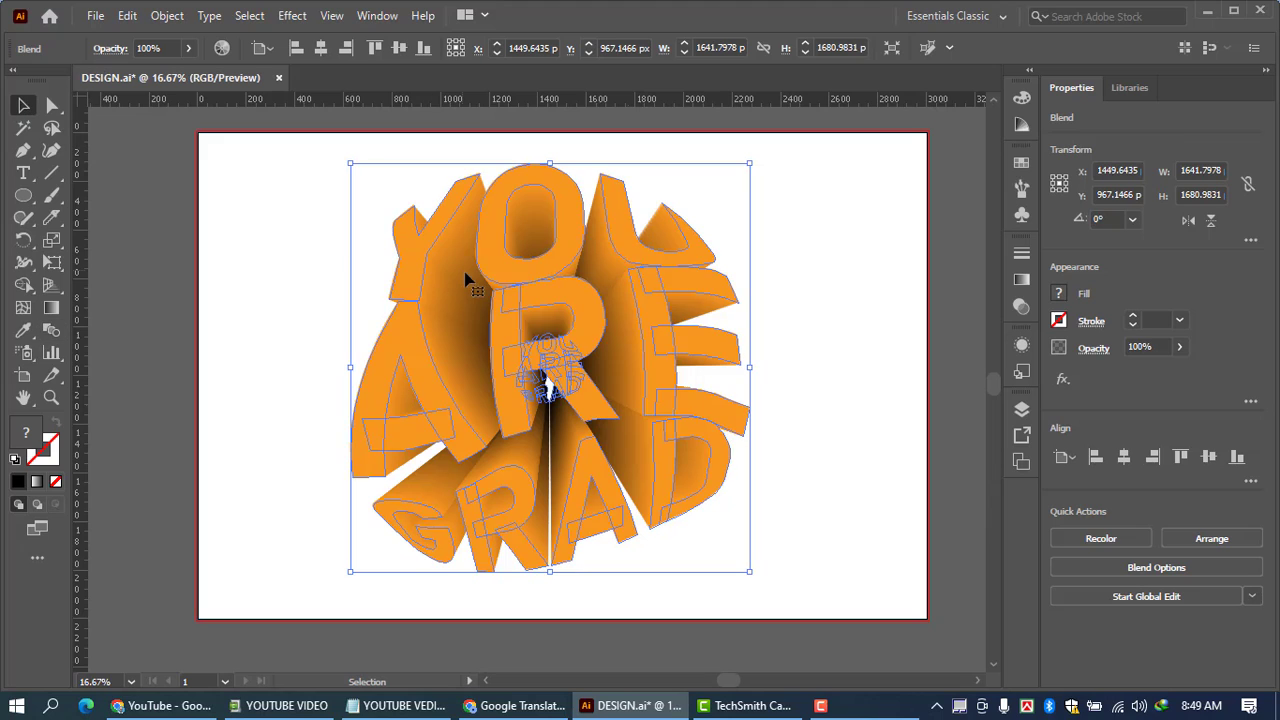
left_click_drag(580, 338, 597, 297)
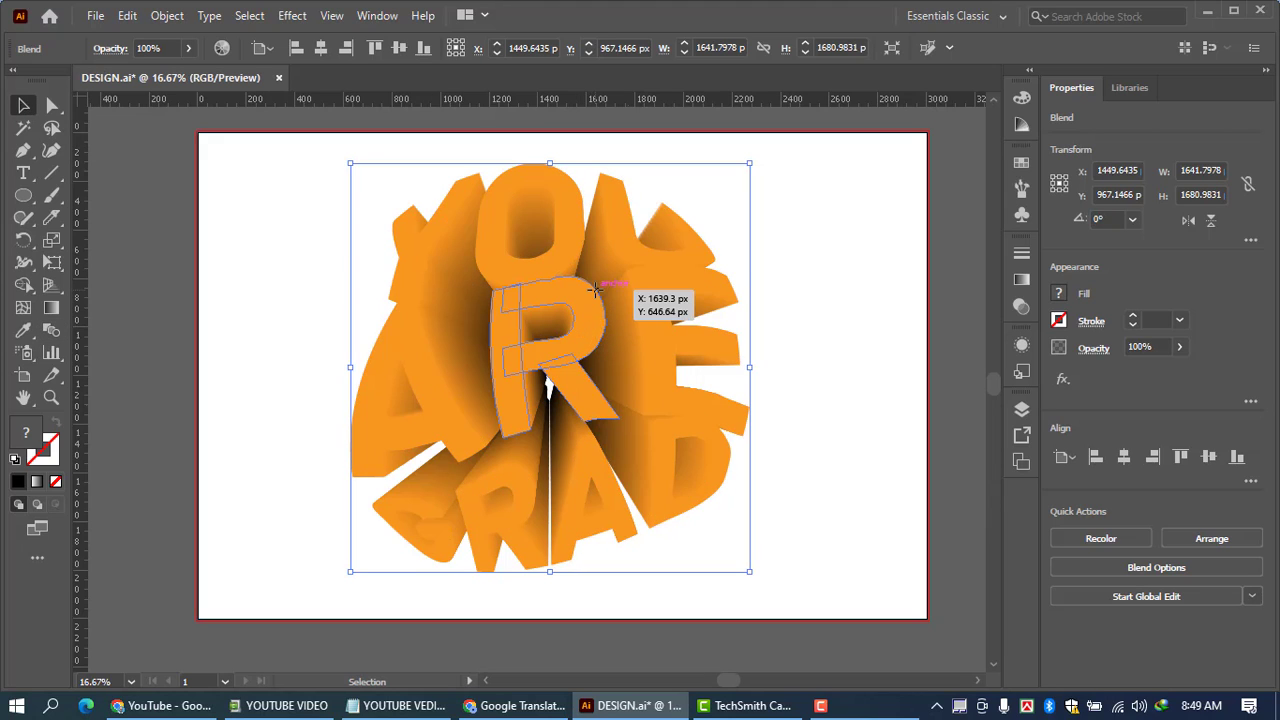
left_click(1024, 410)
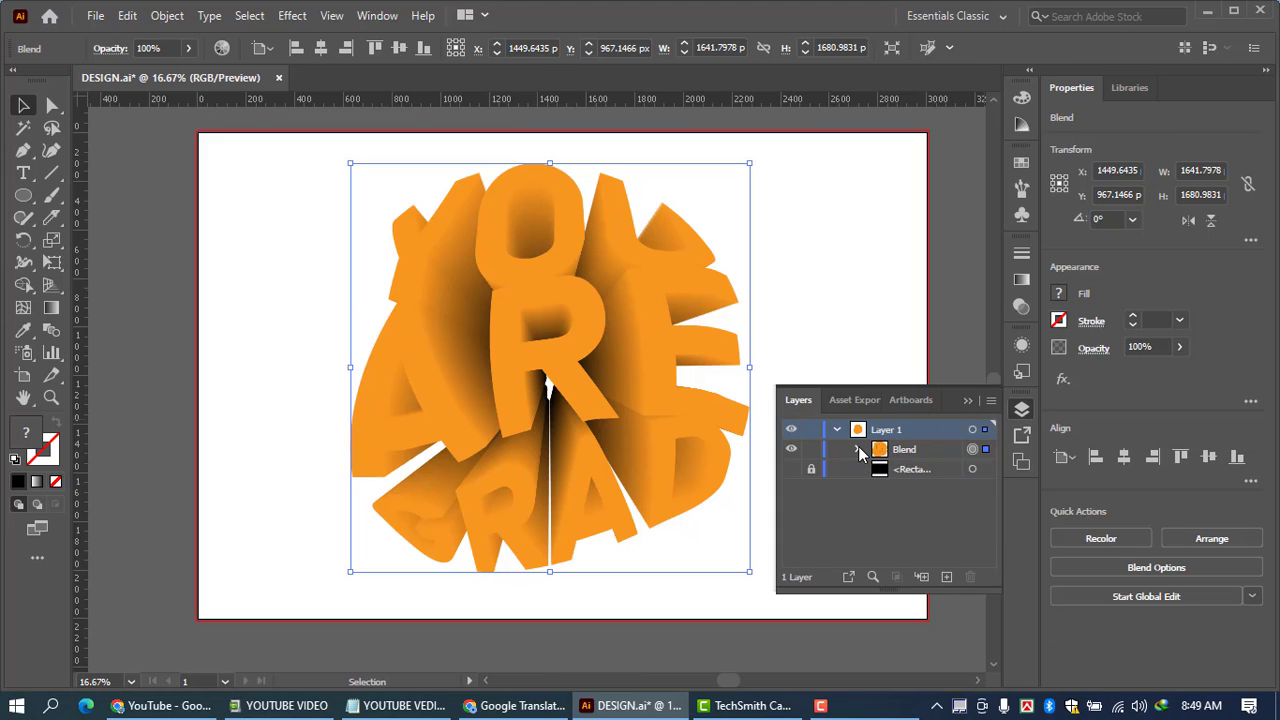
left_click(859, 450)
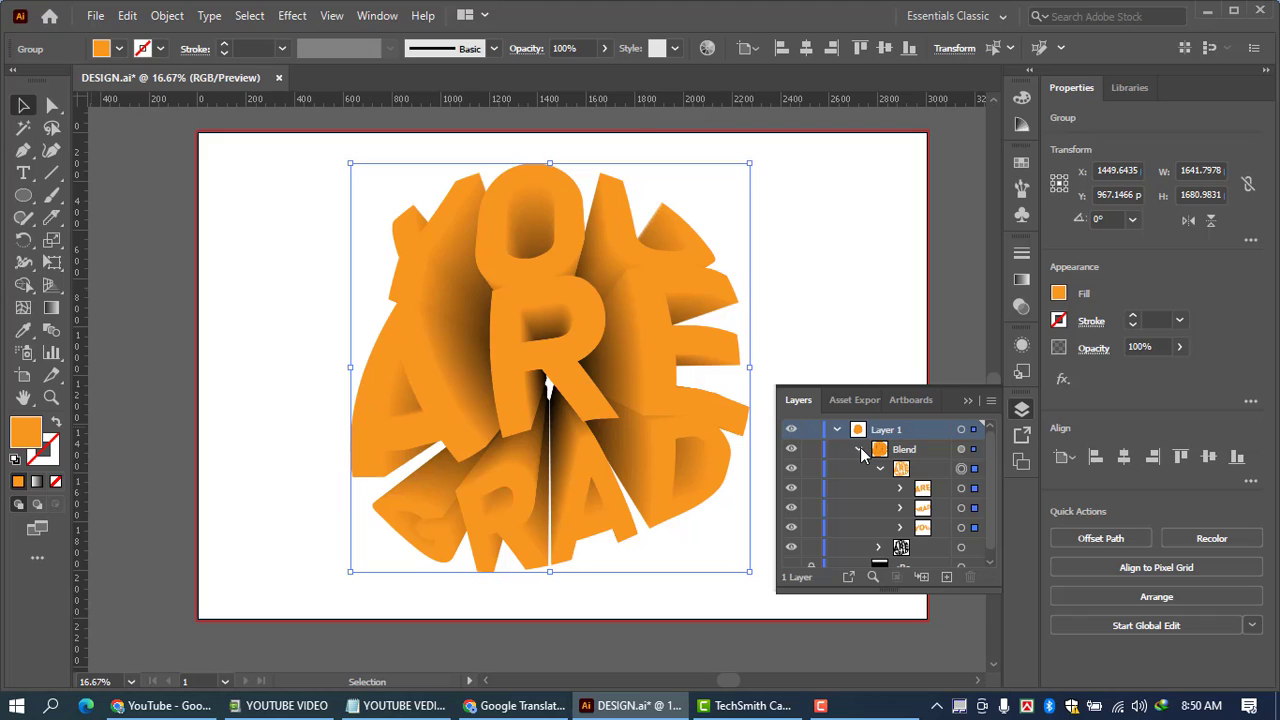
left_click(859, 450)
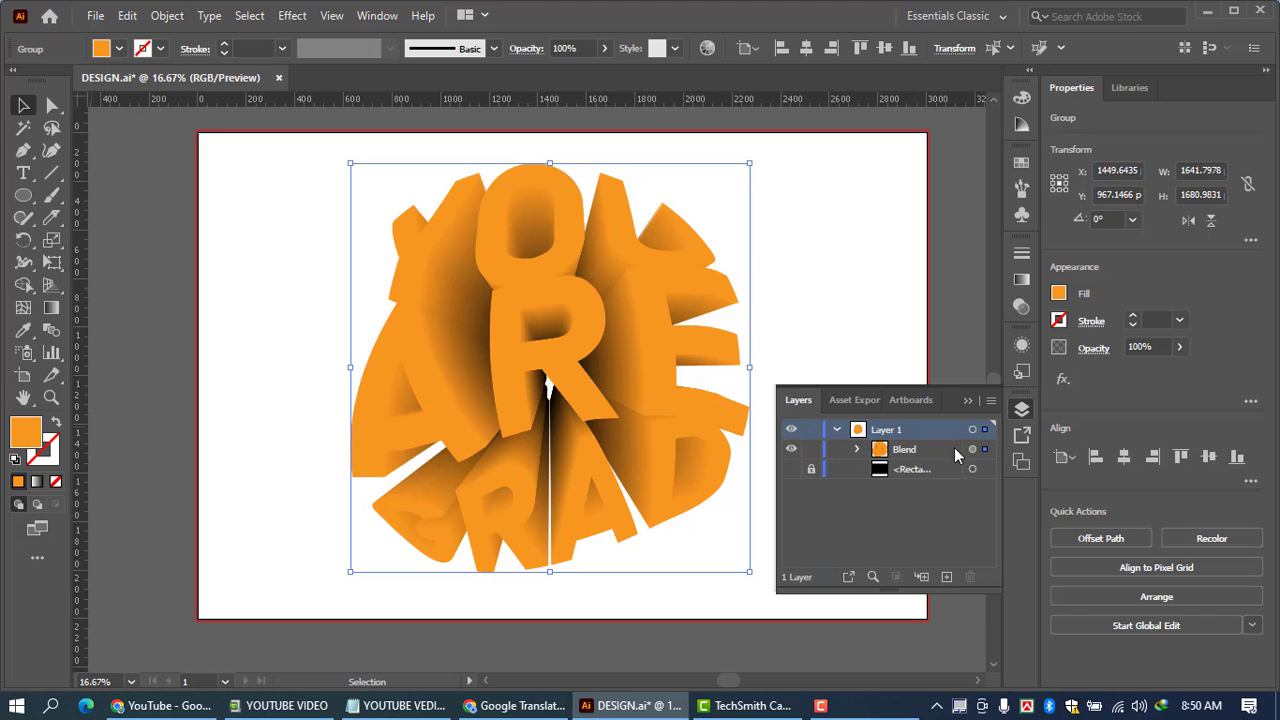
left_click(837, 430)
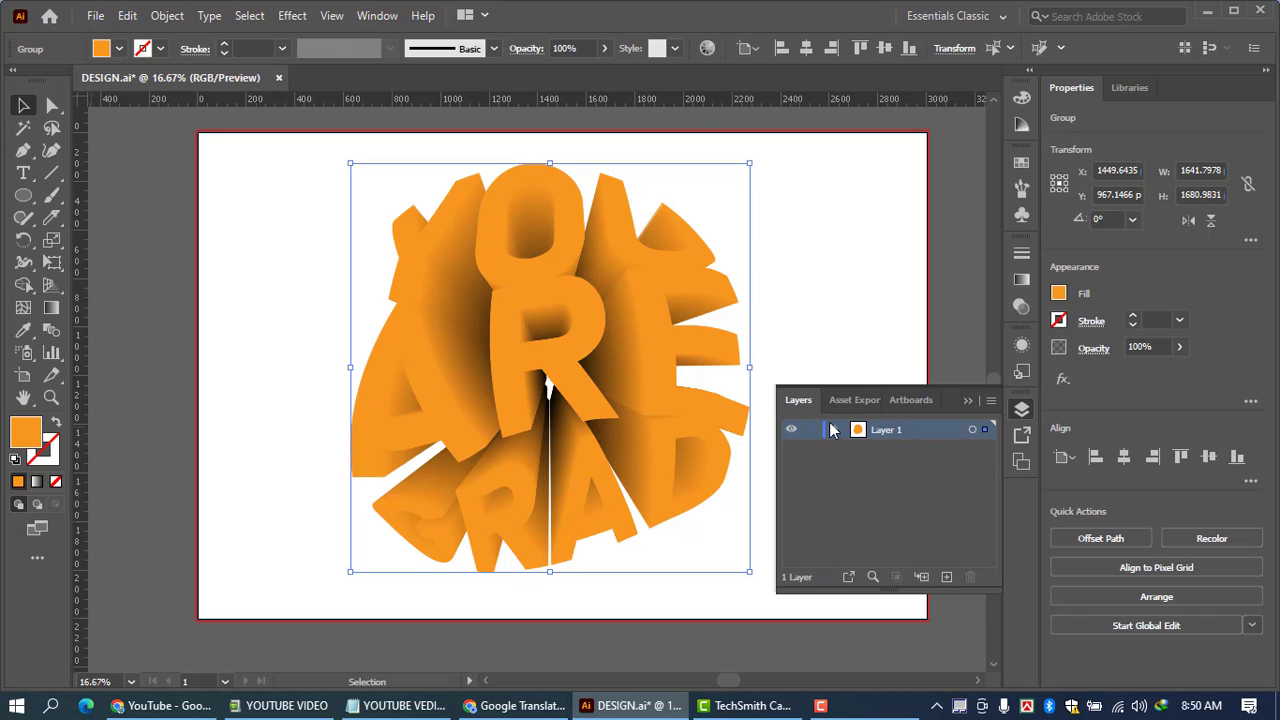
left_click(836, 430)
left_click(857, 450)
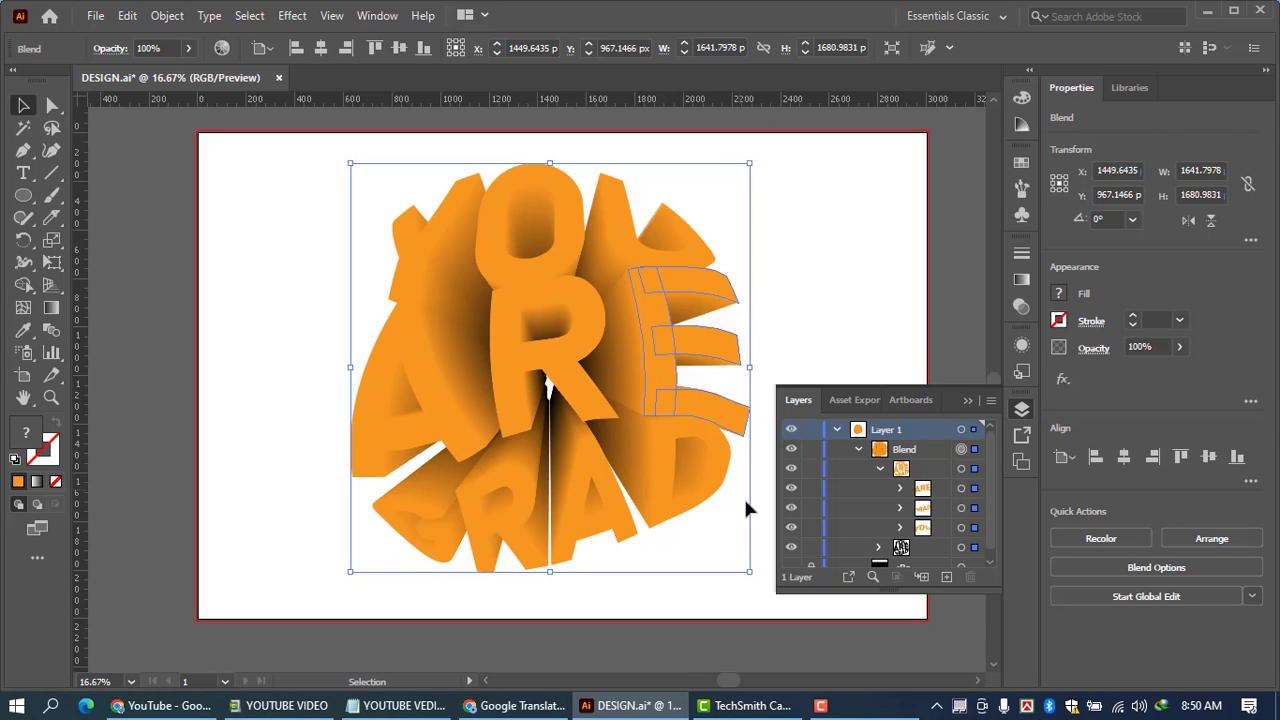
left_click(336, 55)
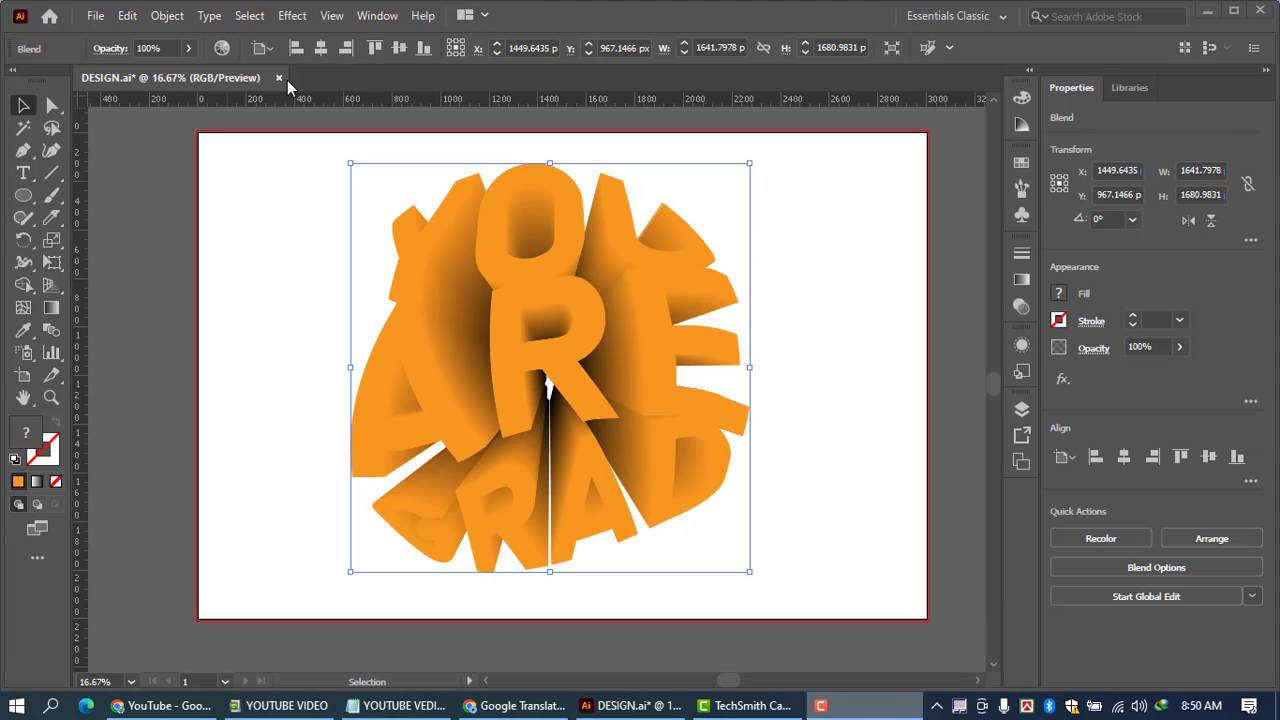
Expand the selected blend into editable artwork with Object and Fill included
left_click(167, 15)
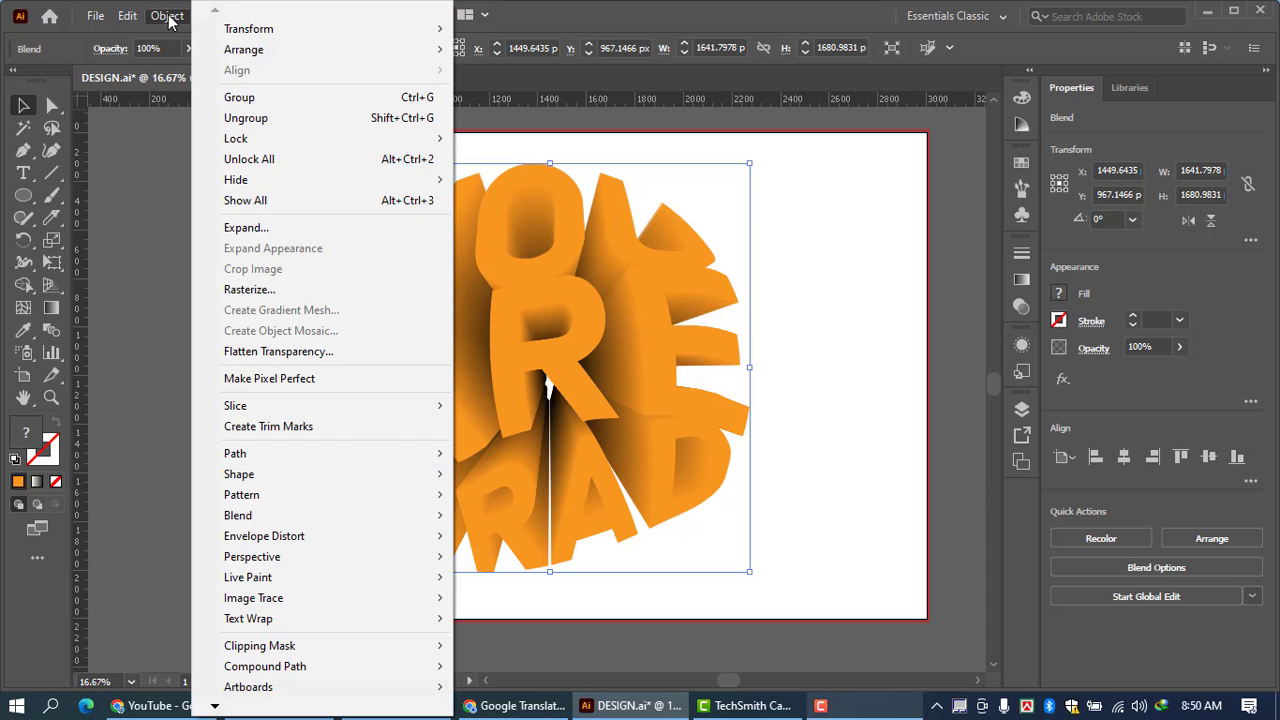
left_click(244, 228)
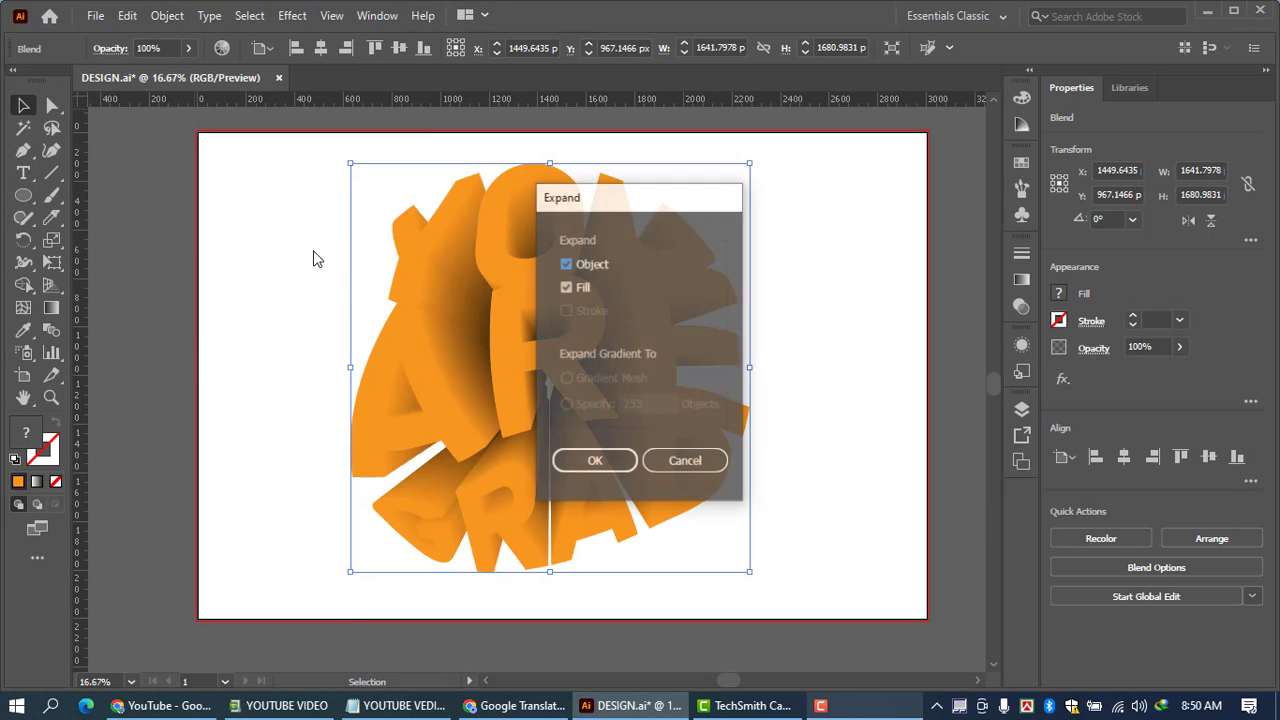
left_click(594, 462)
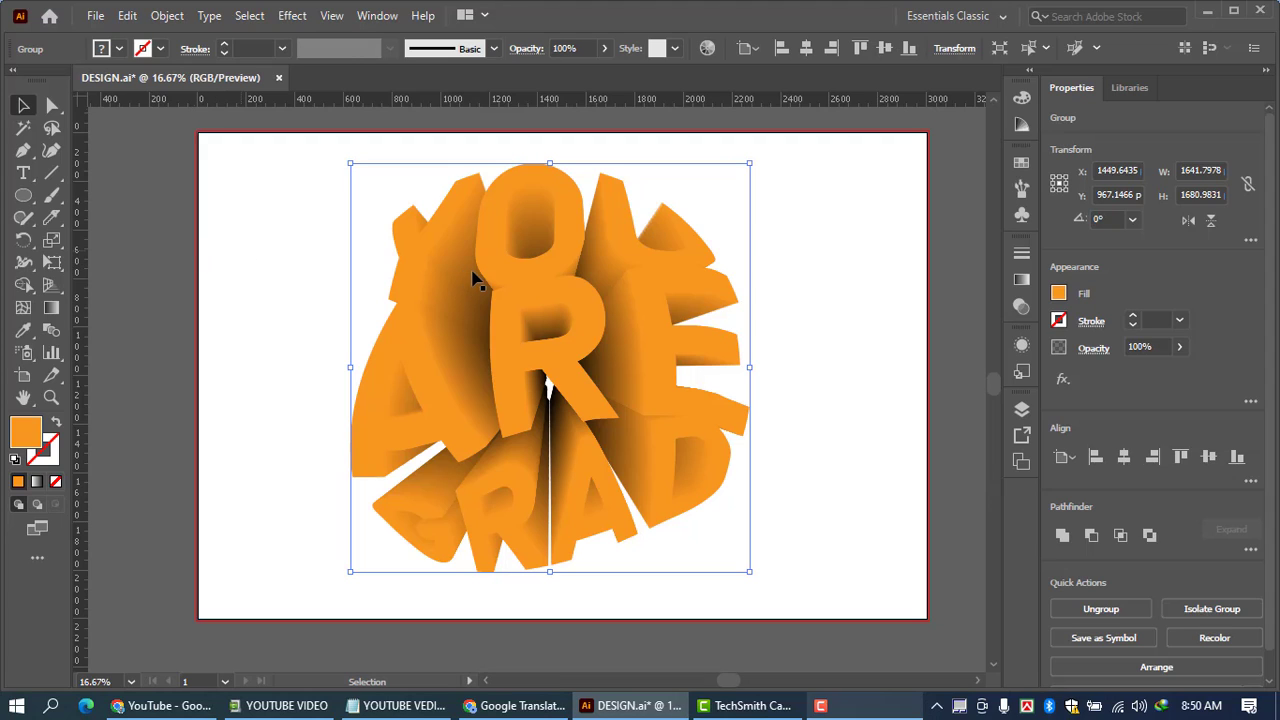
left_click(311, 263)
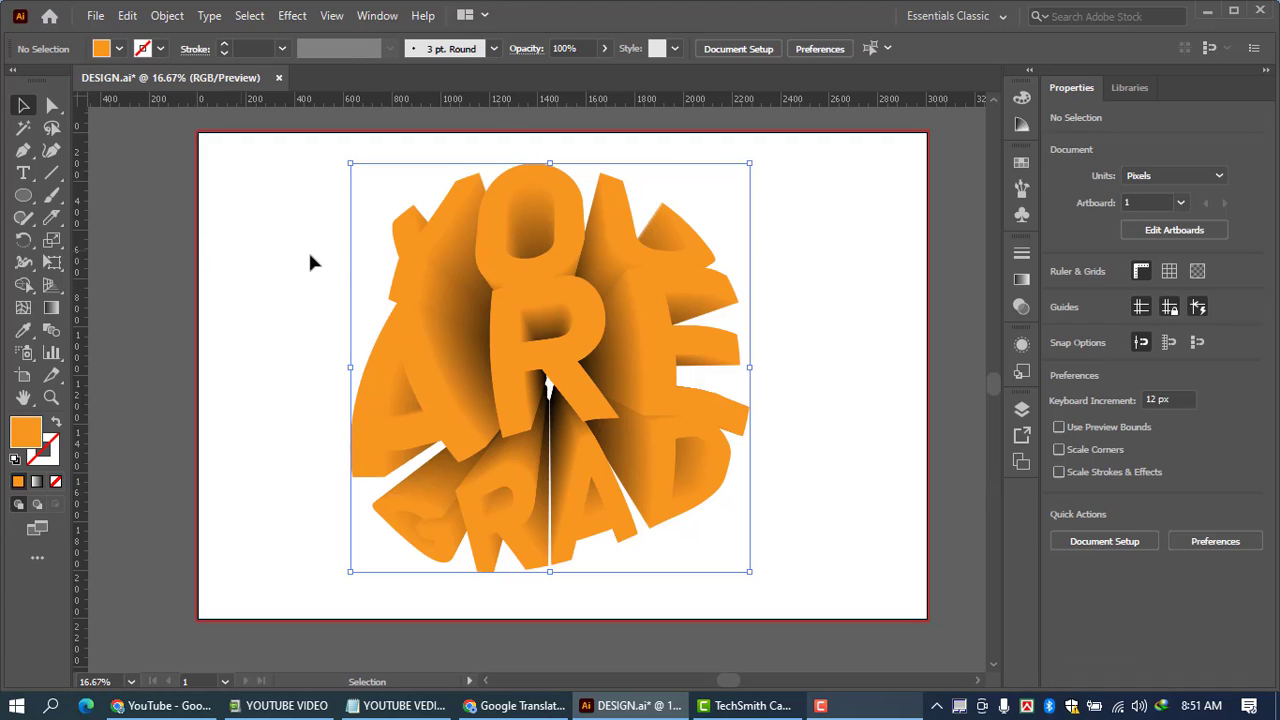
Recolor only the frontmost lettering group inside the expanded artwork with the lighter yellow-orange fill swatch
left_click(521, 264)
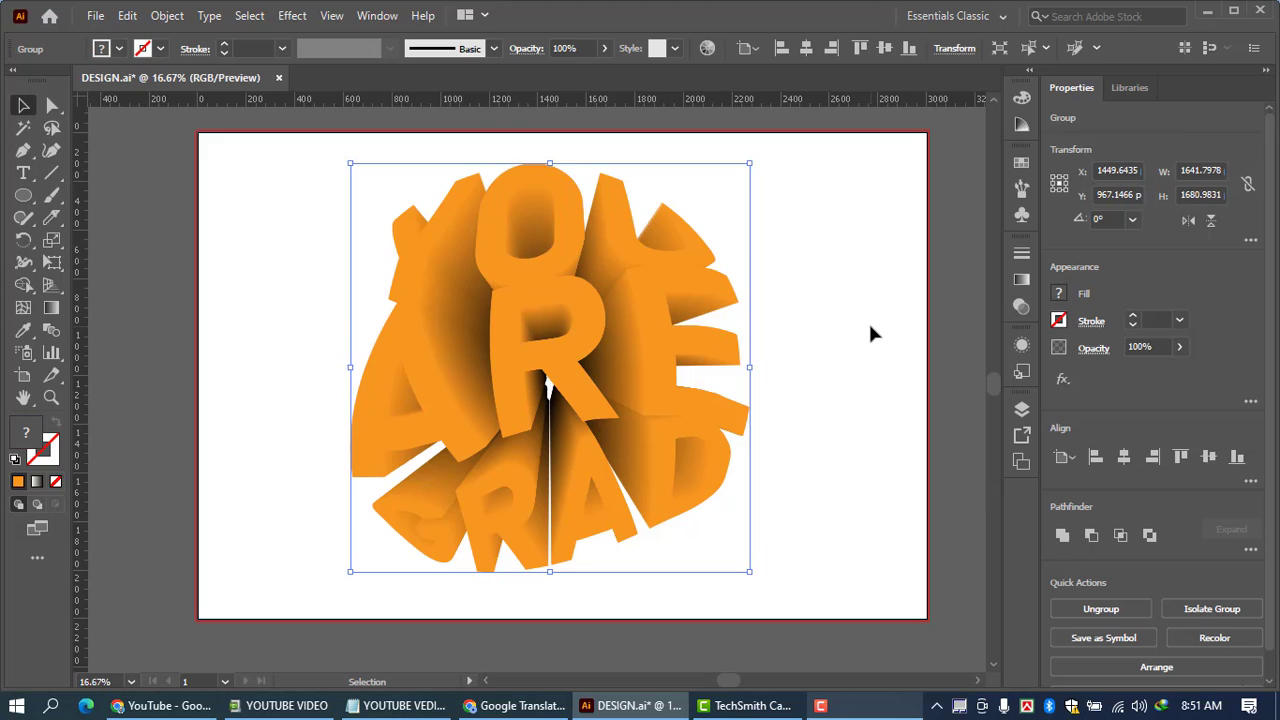
left_click(1024, 410)
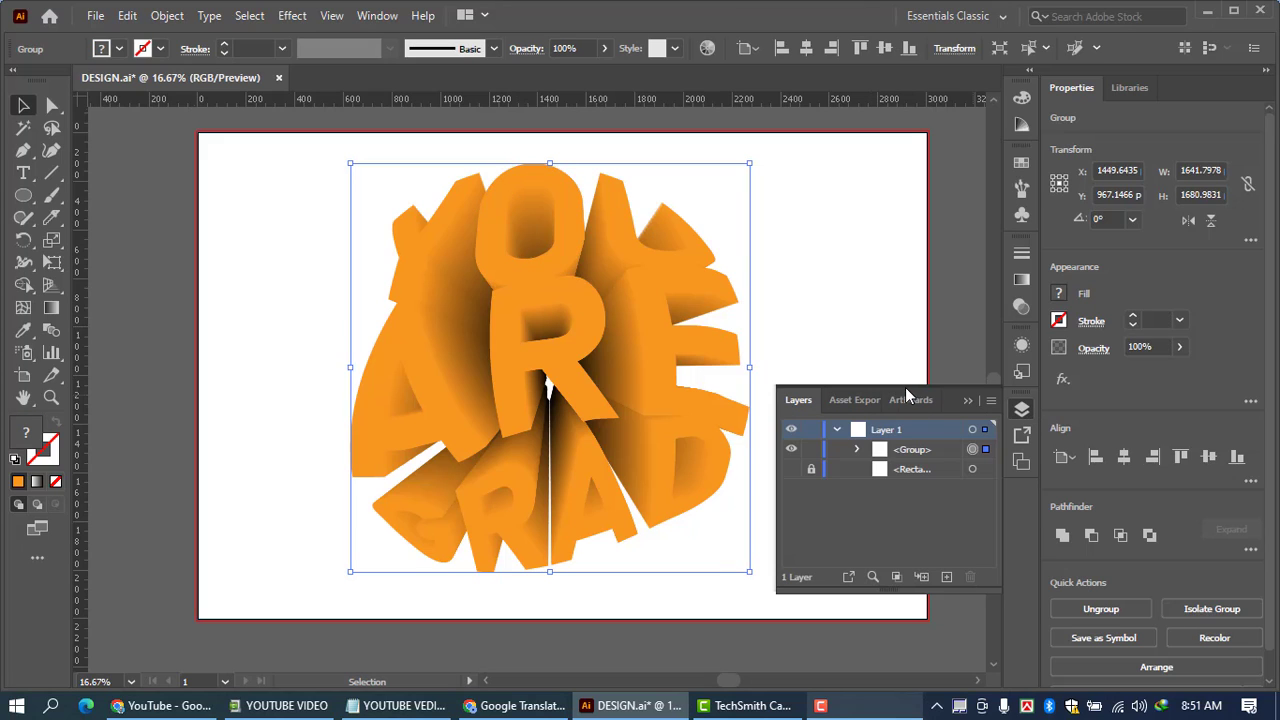
left_click(857, 450)
left_click(880, 468)
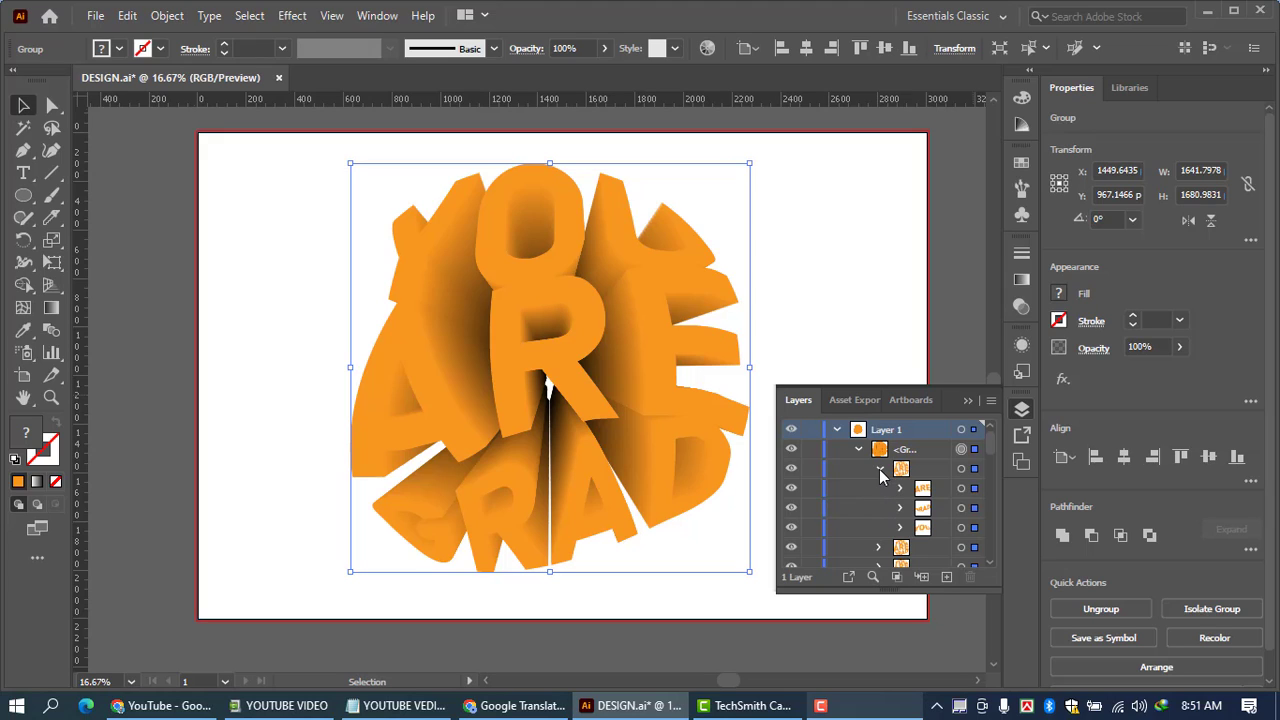
left_click(961, 468)
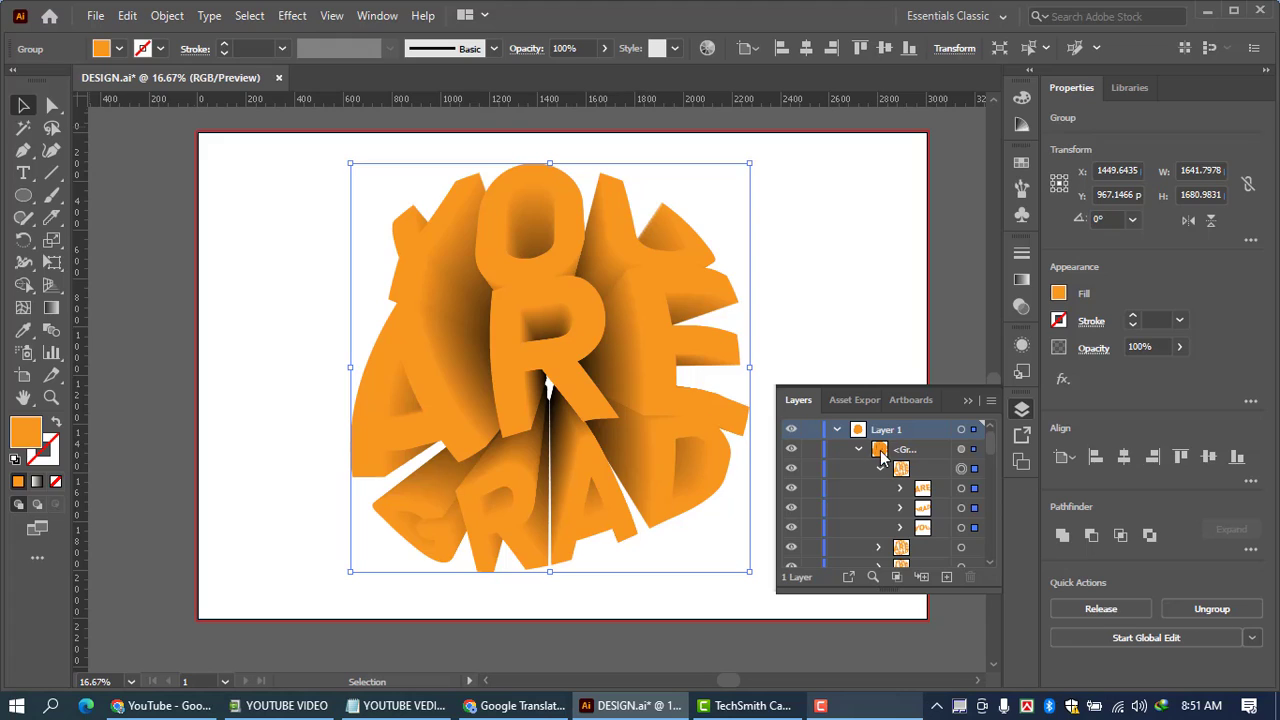
mouse_move(990, 440)
left_mouse_down()
mouse_move(983, 495)
mouse_move(993, 422)
left_mouse_up()
left_click(119, 48)
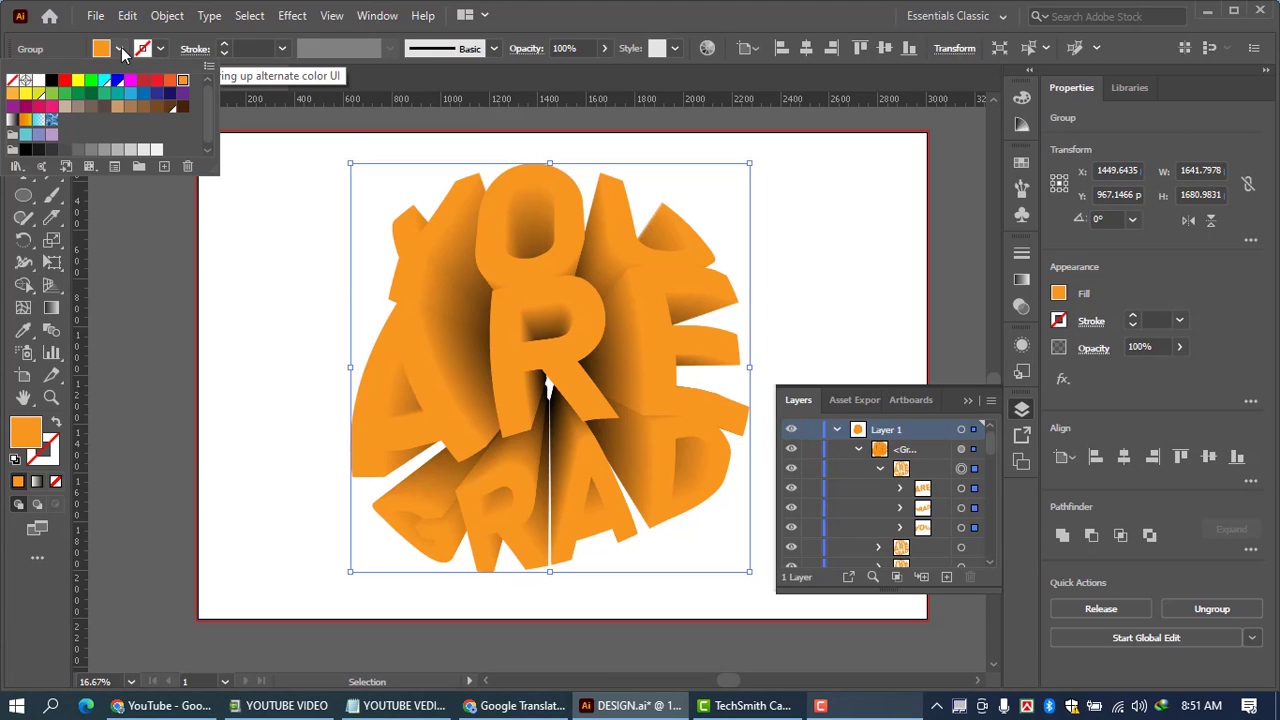
left_click(12, 96)
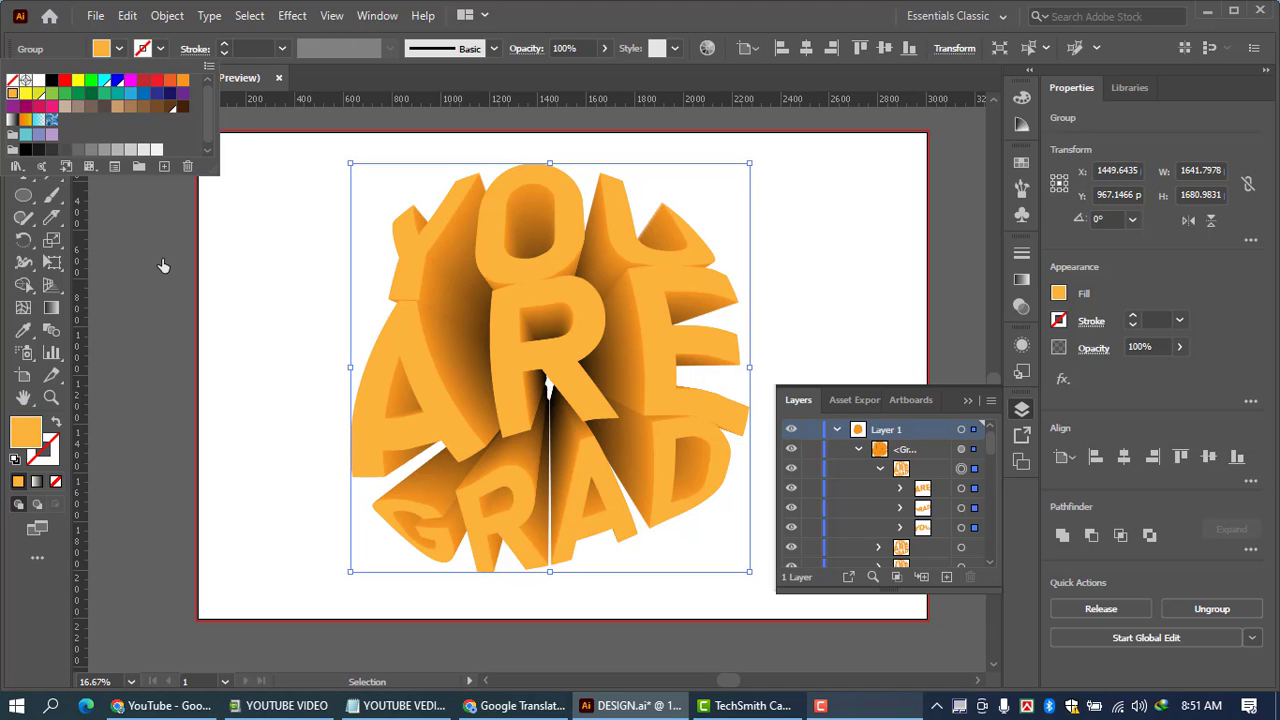
left_click(971, 402)
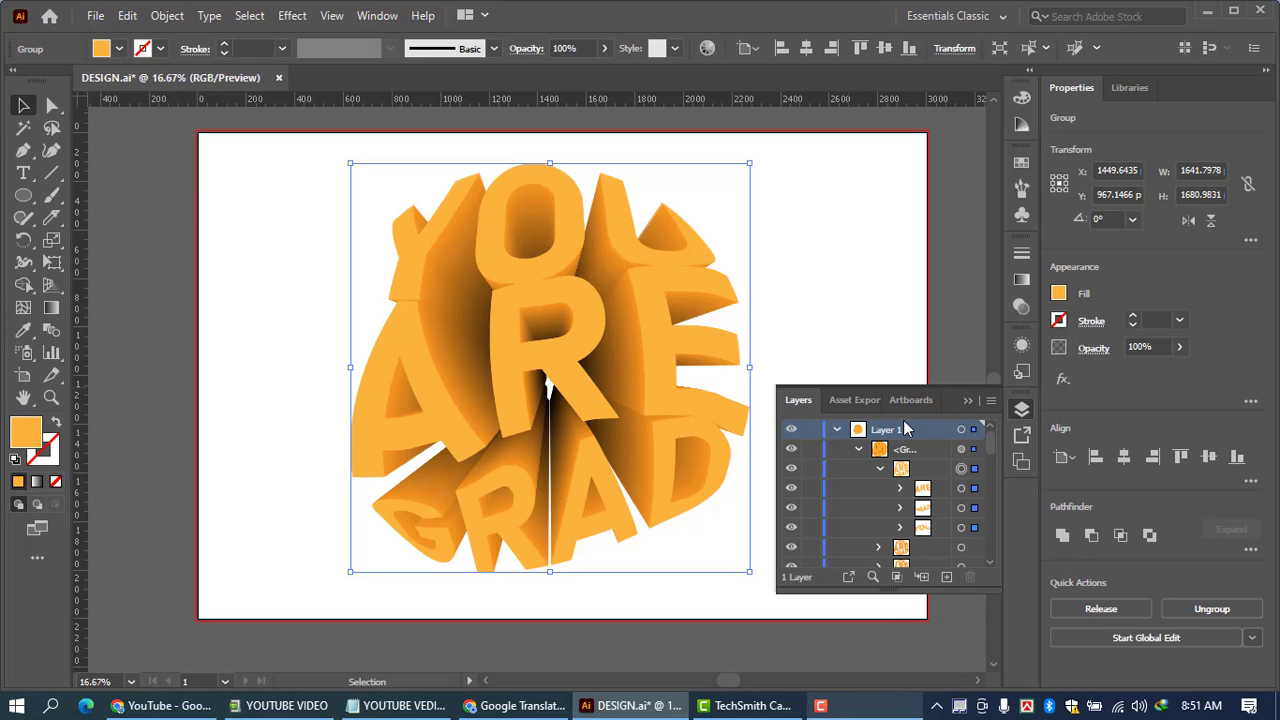
left_click(859, 449)
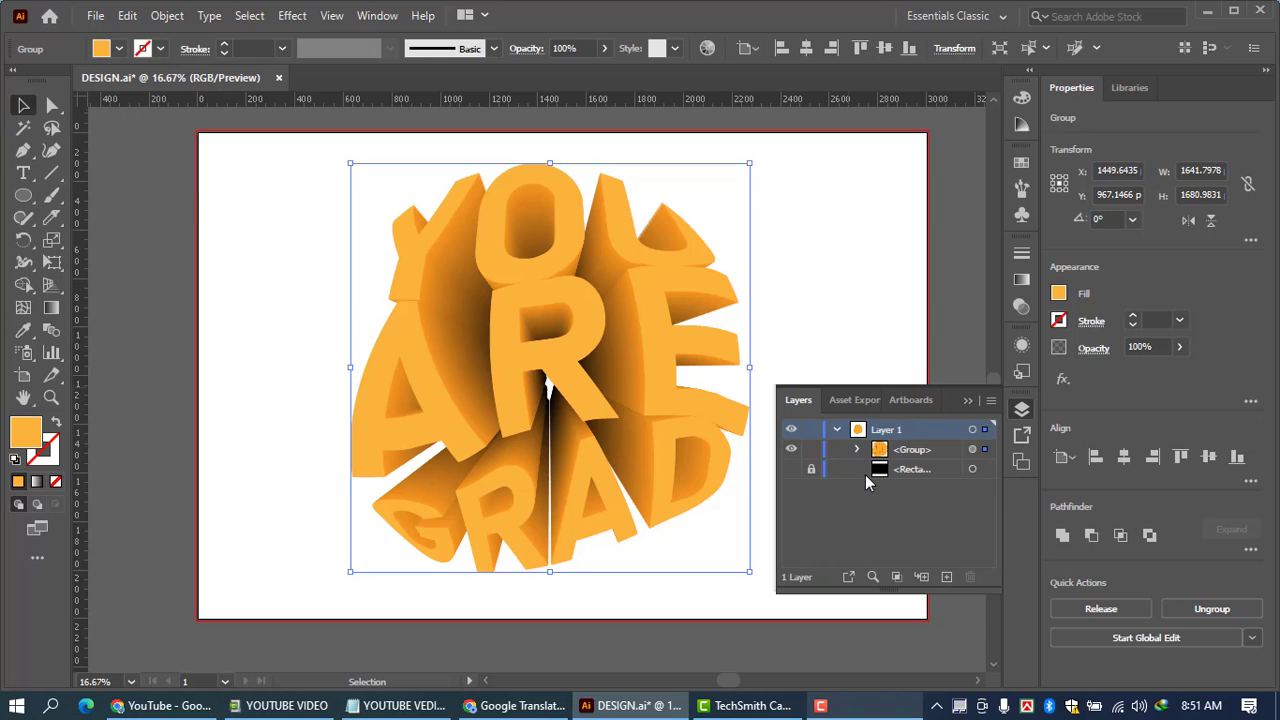
left_click(967, 400)
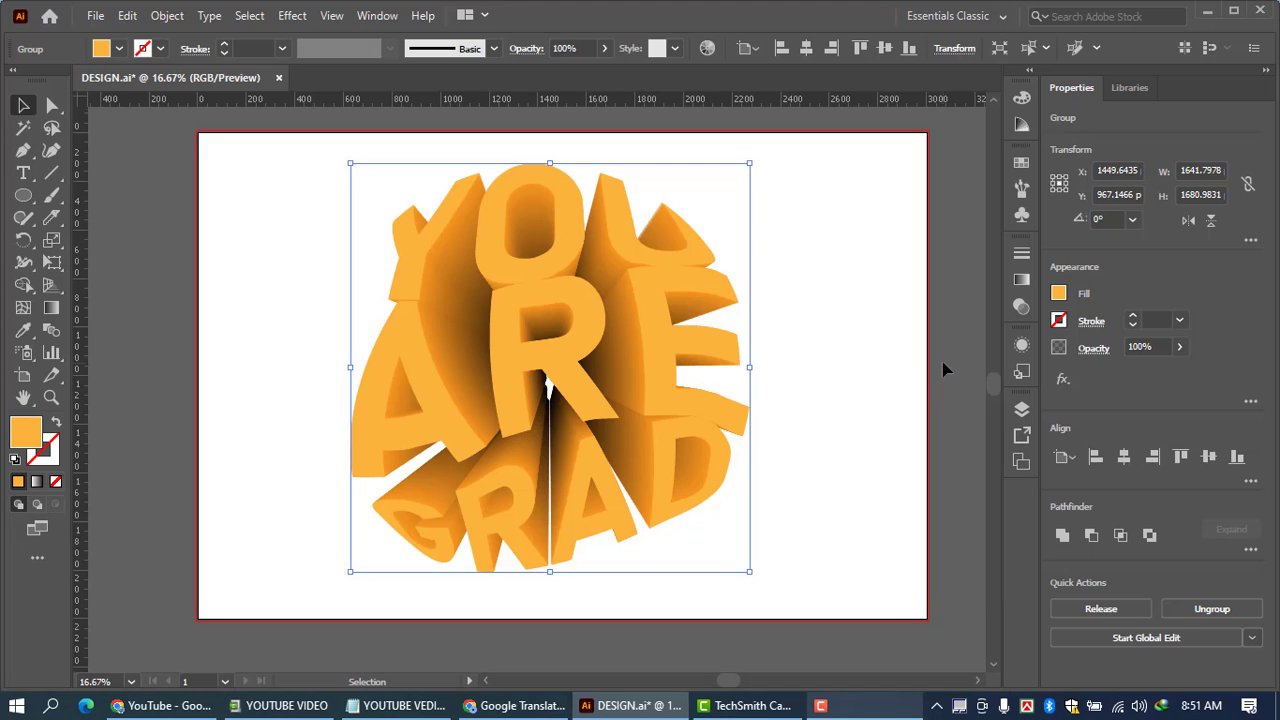
left_click(943, 365)
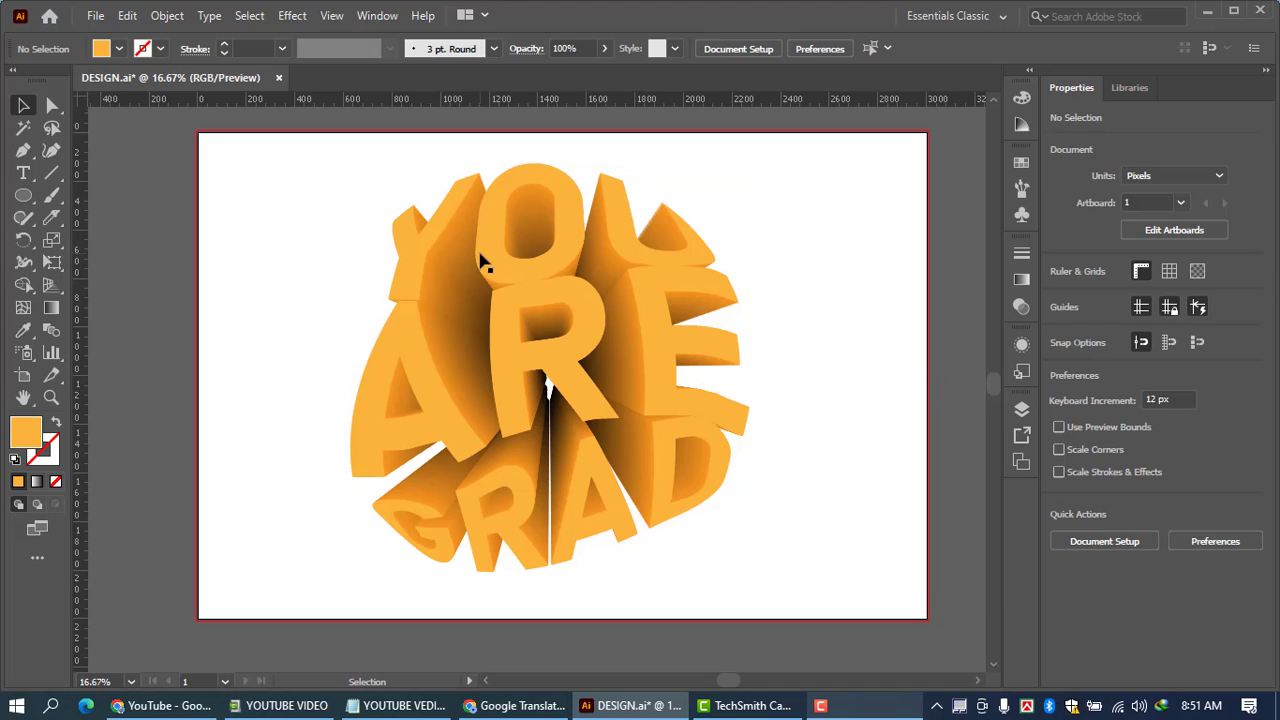
Enlarge the whole extruded lettering proportionally from its center to about 1776 by 1819 px
left_click(380, 312)
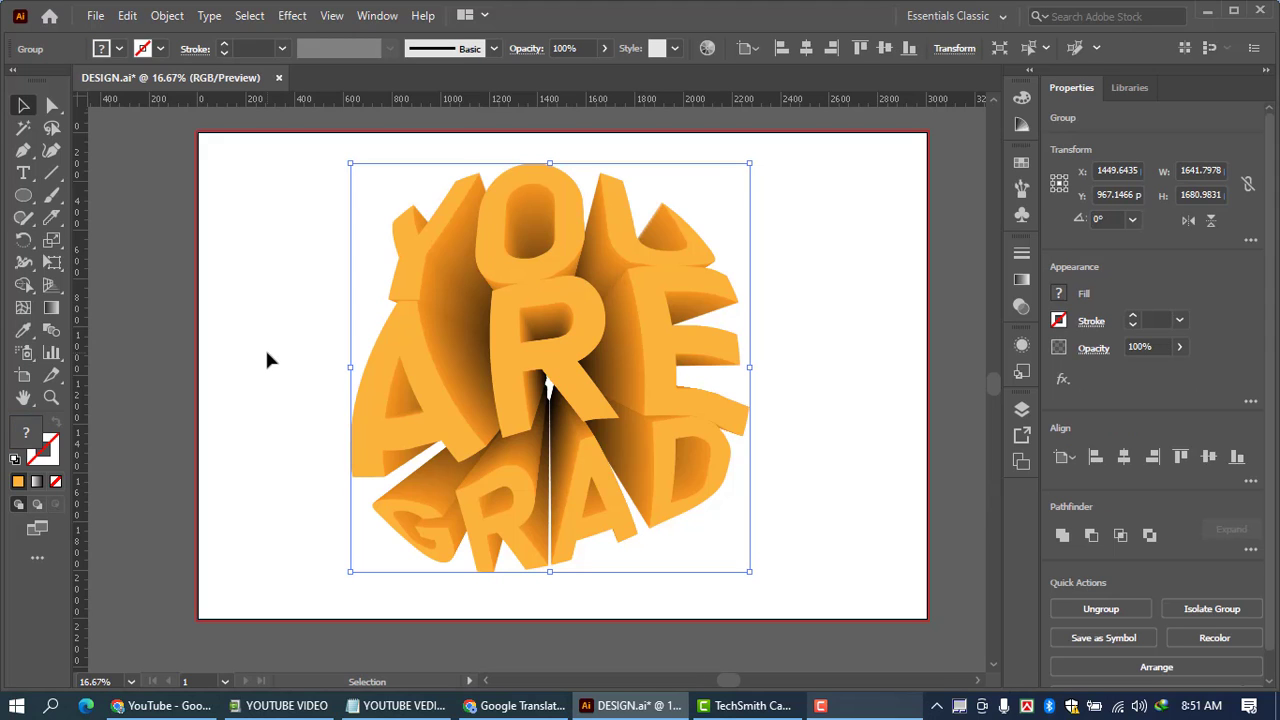
left_click(278, 335)
left_click_drag(327, 207, 796, 525)
mouse_move(752, 574)
left_mouse_down()
mouse_move(790, 615)
mouse_move(774, 579)
left_mouse_up()
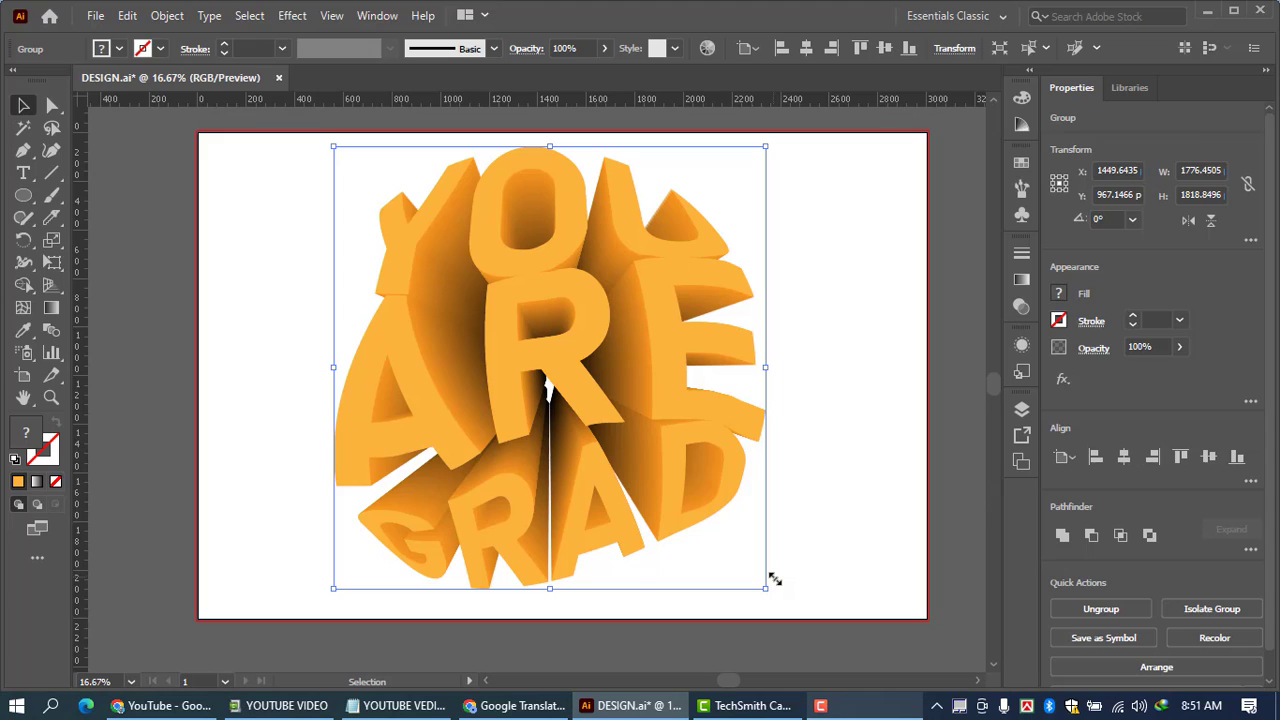
left_click(289, 372)
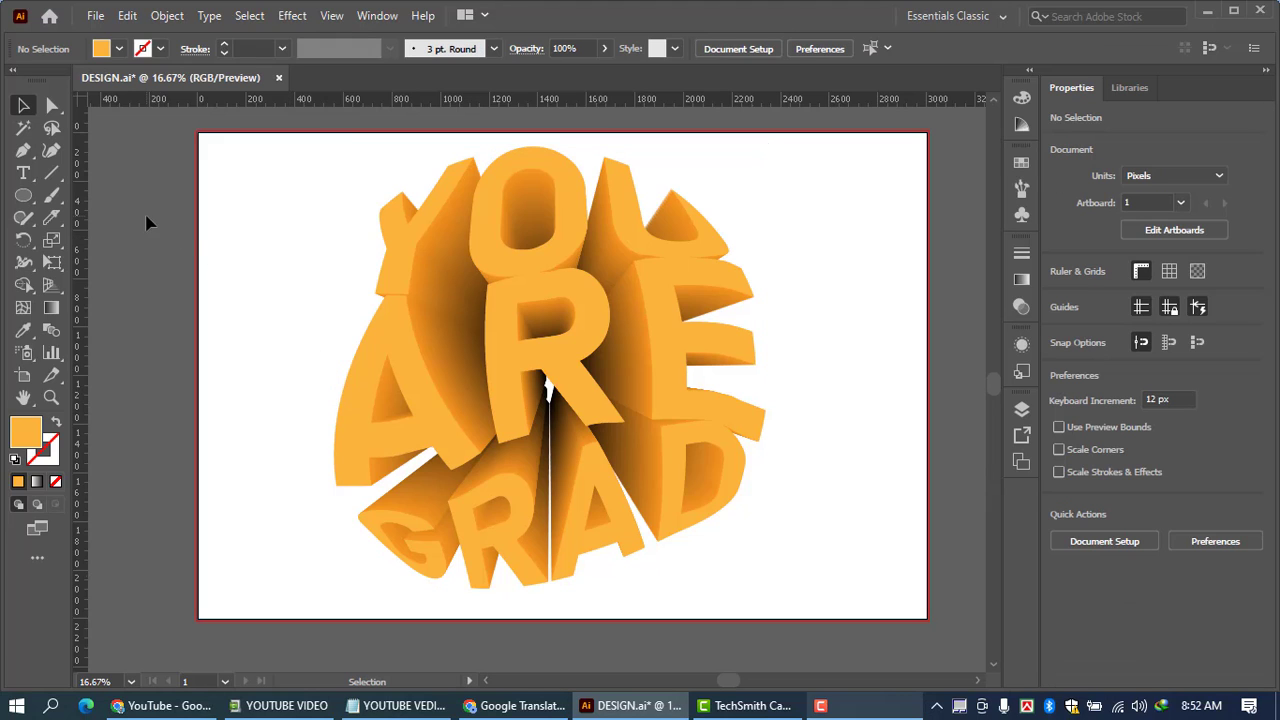
Show the hidden, locked black background rectangle behind the lettering
left_click(1022, 409)
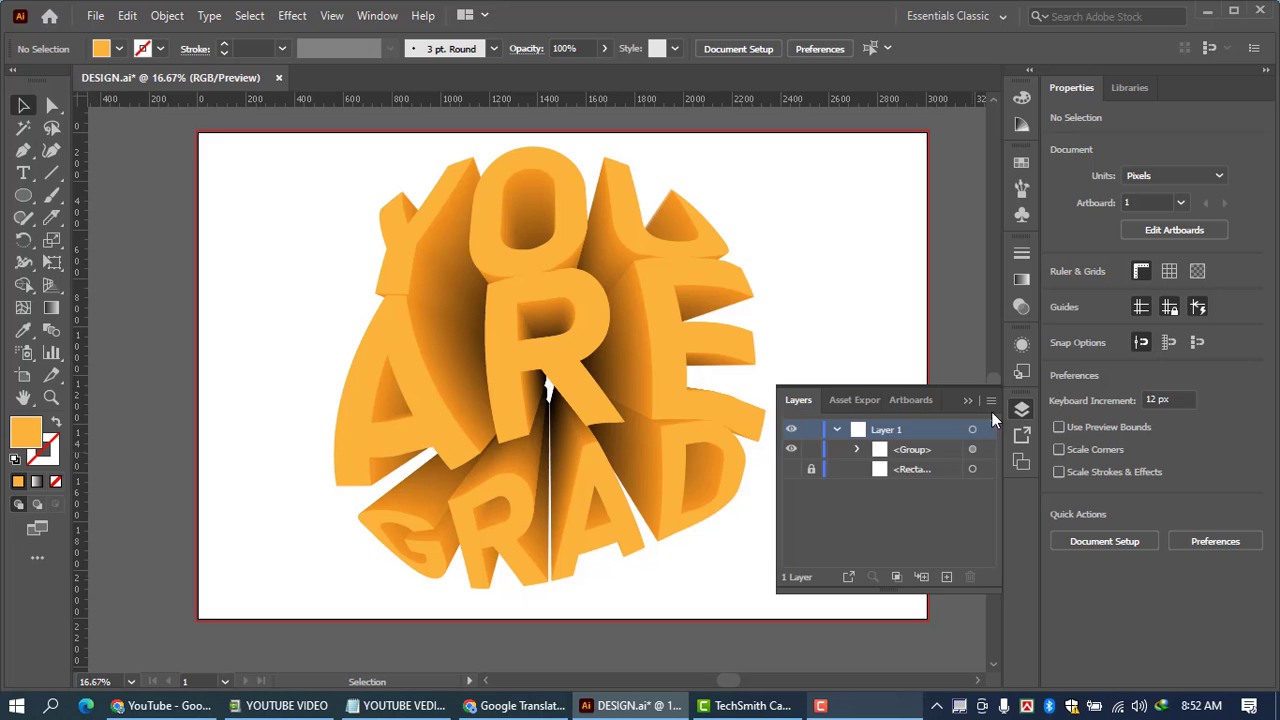
left_click(791, 469)
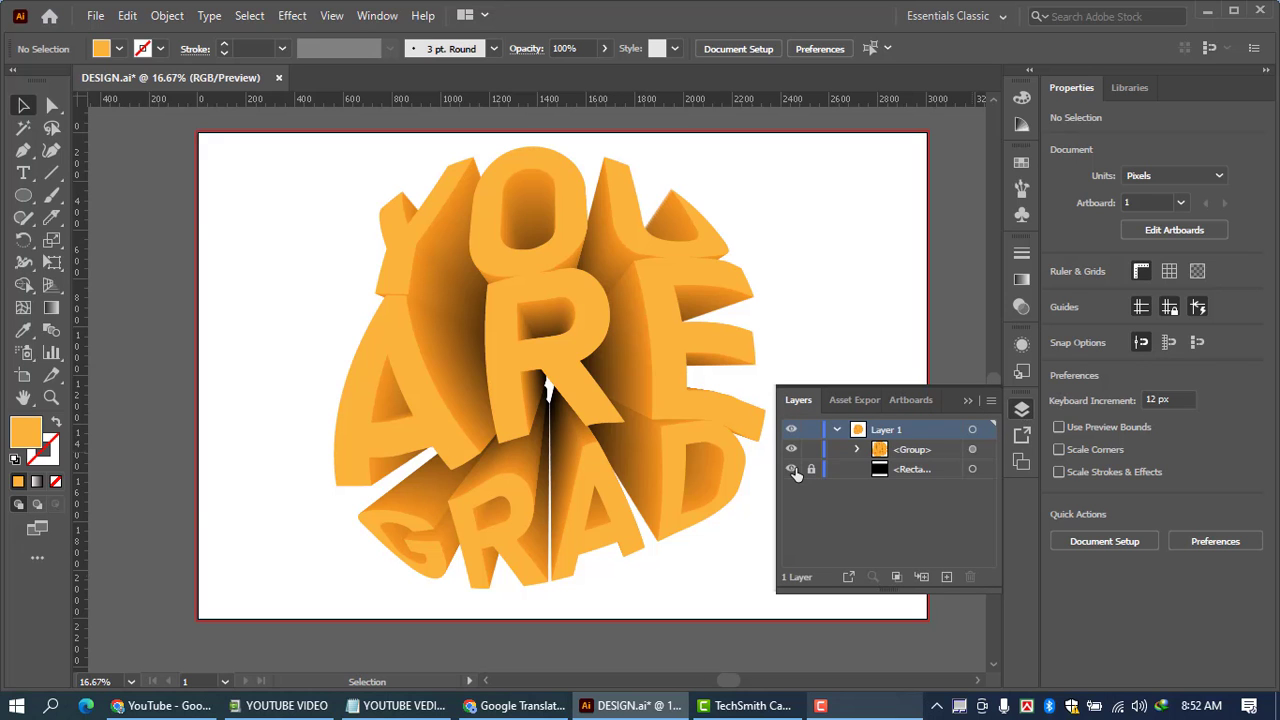
left_click(968, 401)
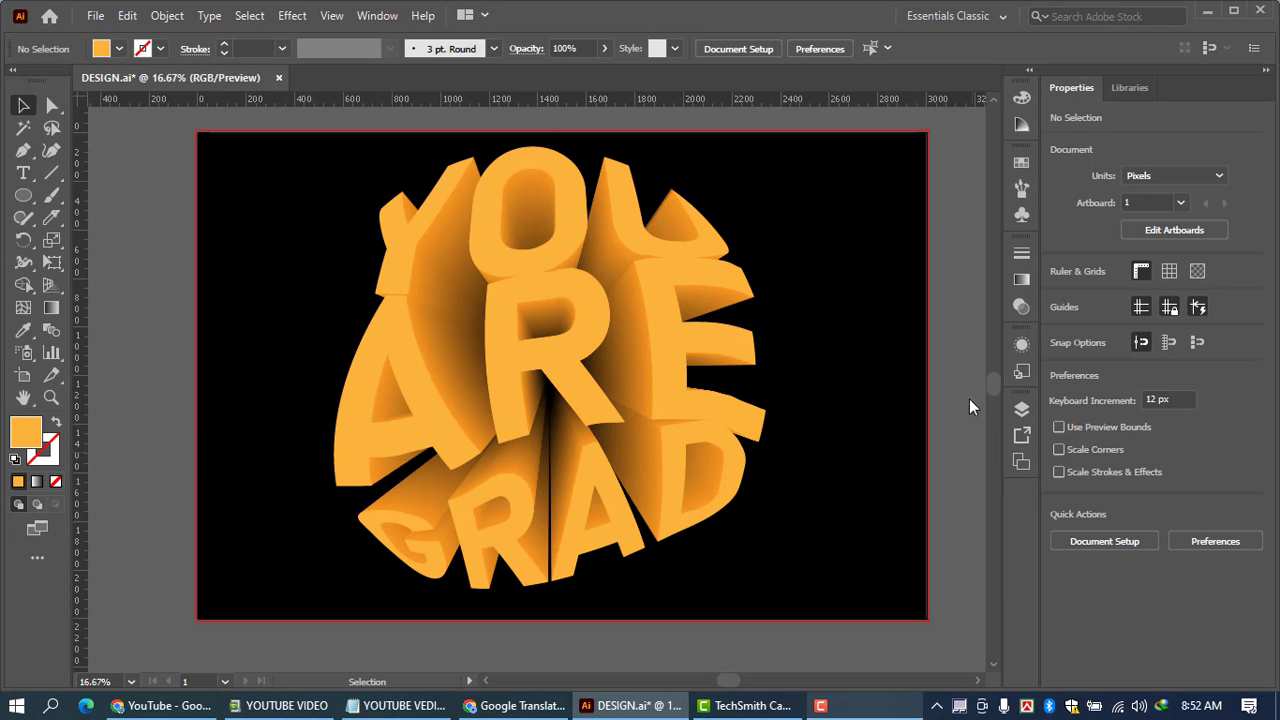